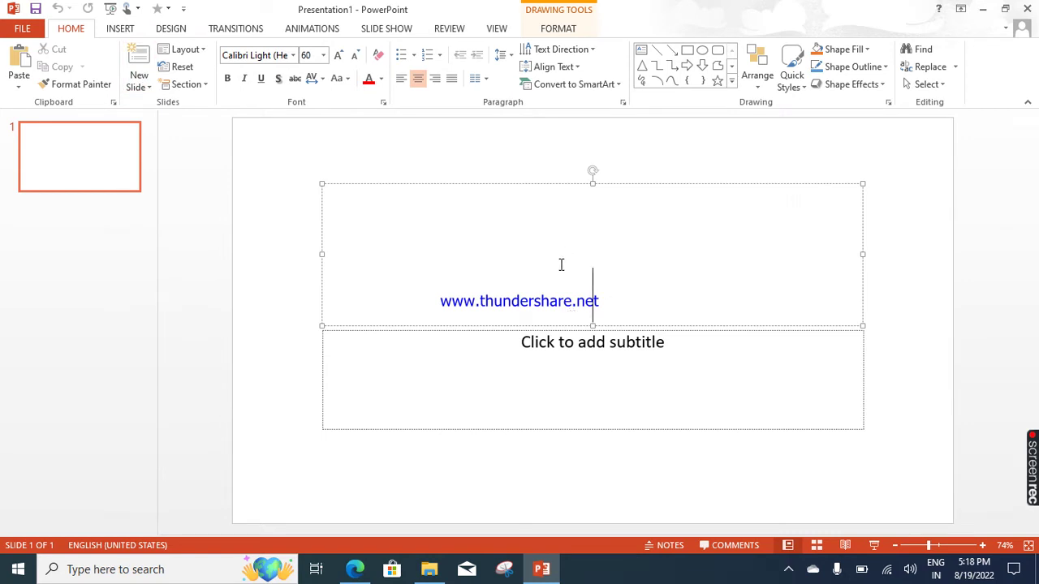
Open the Office Theme layout gallery for the first Title Slide
click(546, 369)
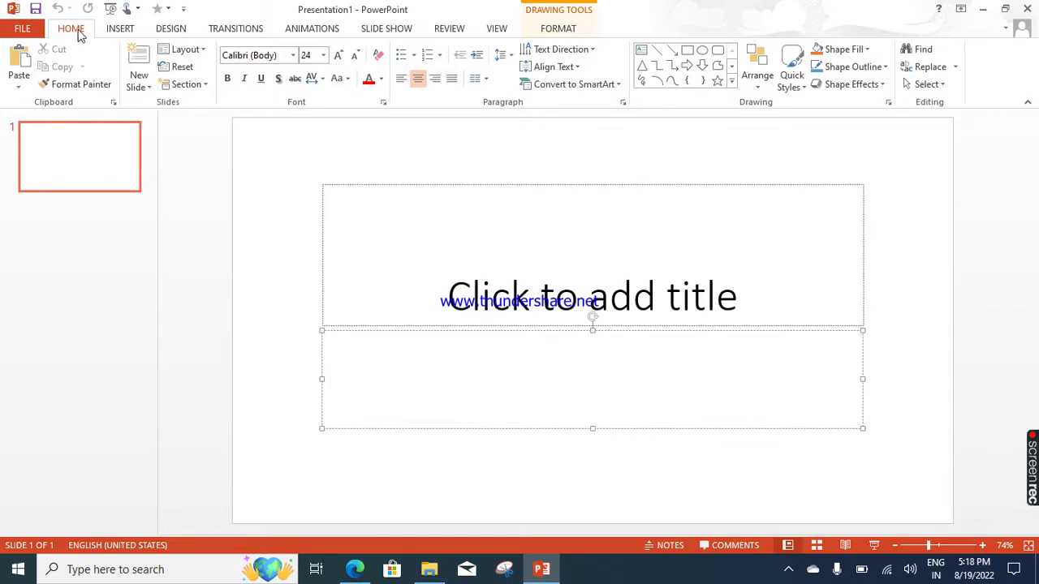
click(180, 53)
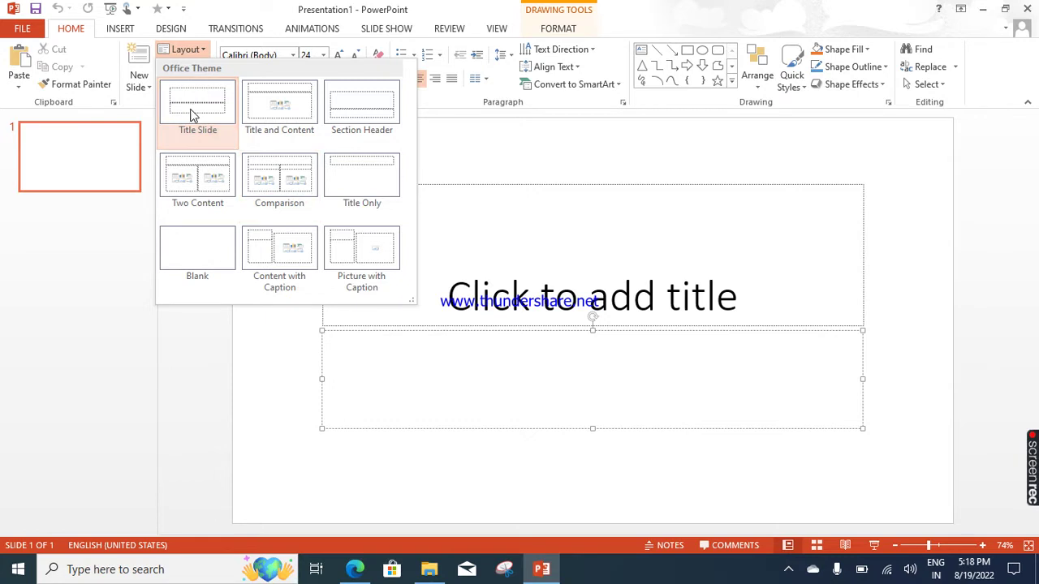
Change the first slide to the Blank layout
click(173, 270)
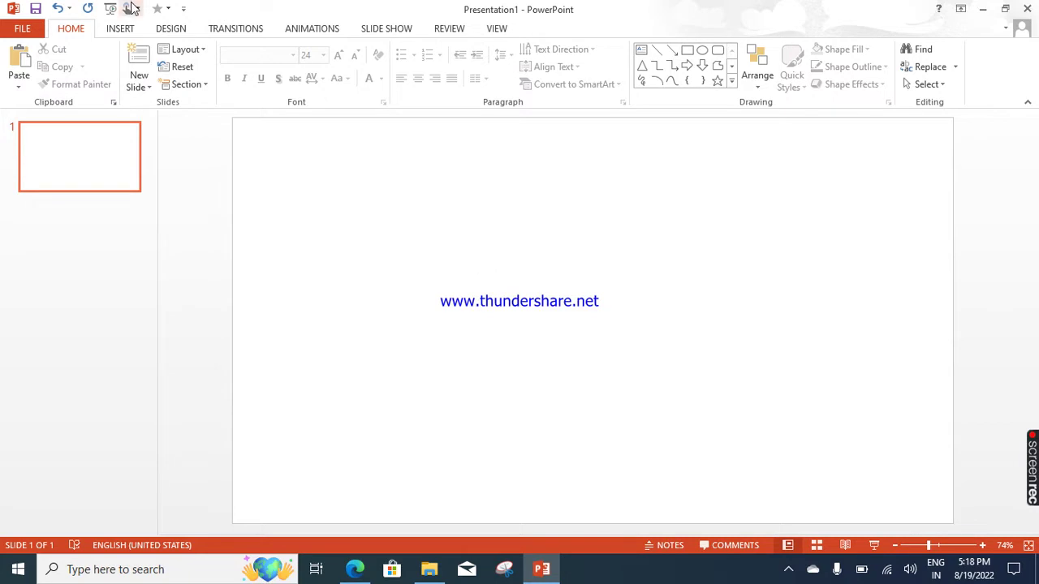
click(120, 30)
click(81, 31)
Add two text boxes reading WELCOME and TO, one below the other
click(642, 50)
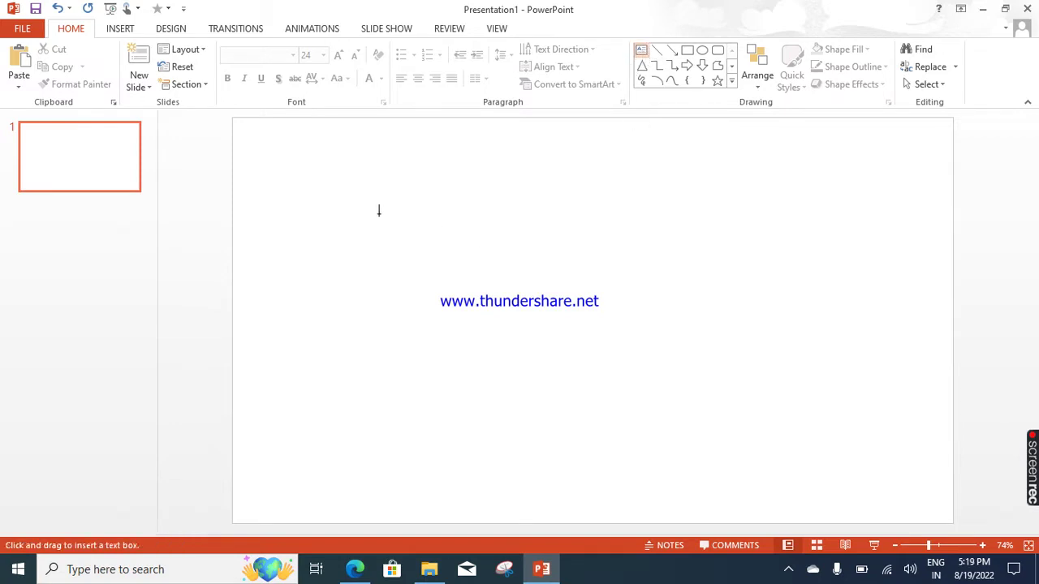
drag(337, 220, 711, 281)
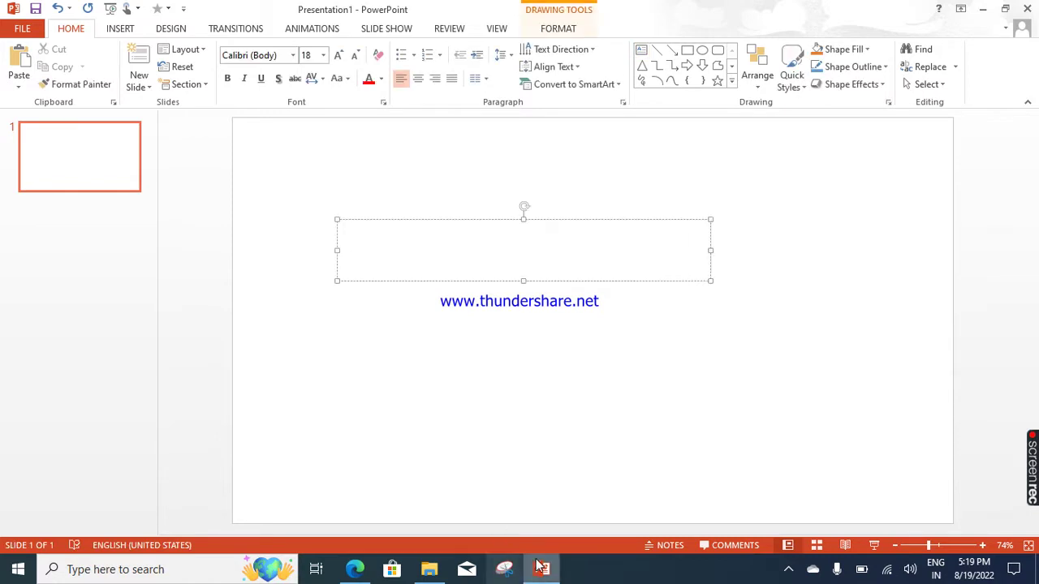
mouse_move(547, 572)
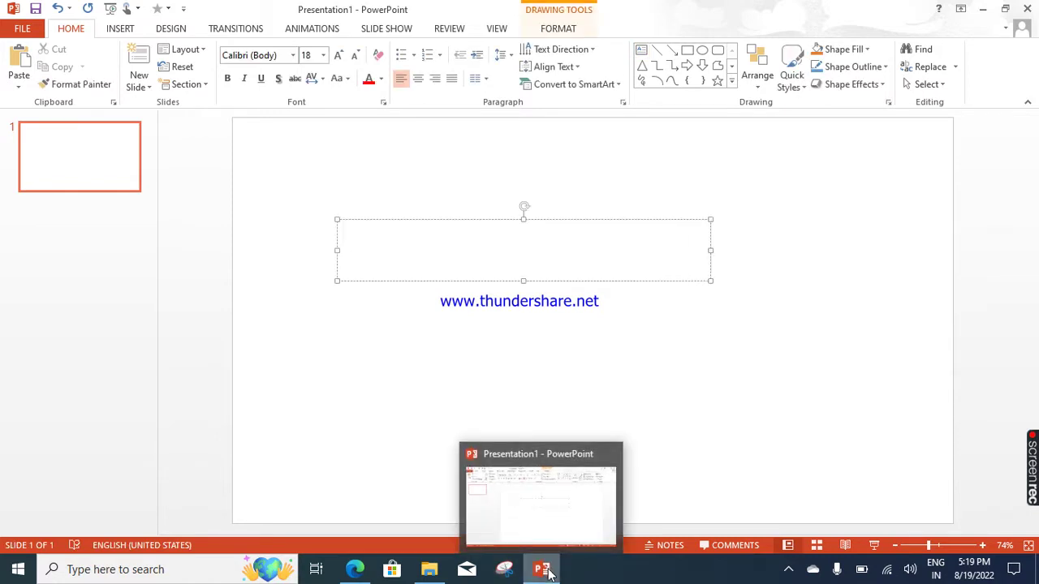
text(WE)
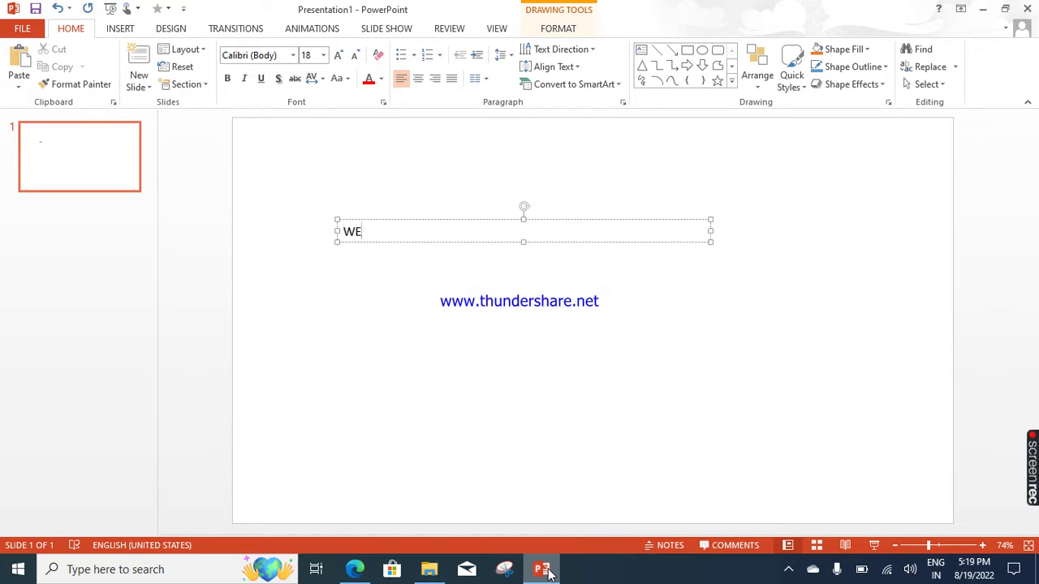
text(LCOME)
click(641, 49)
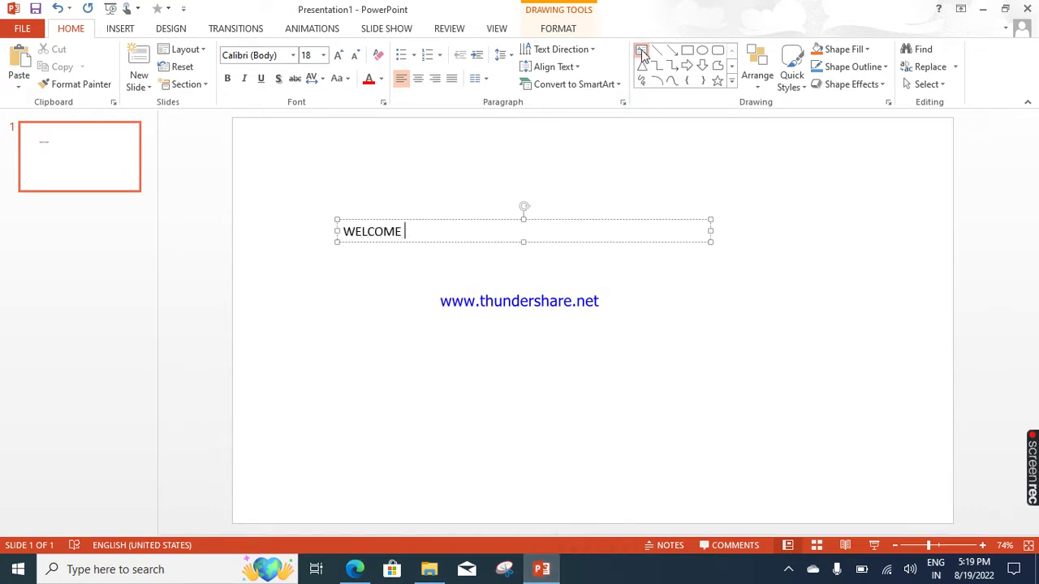
drag(368, 281, 656, 353)
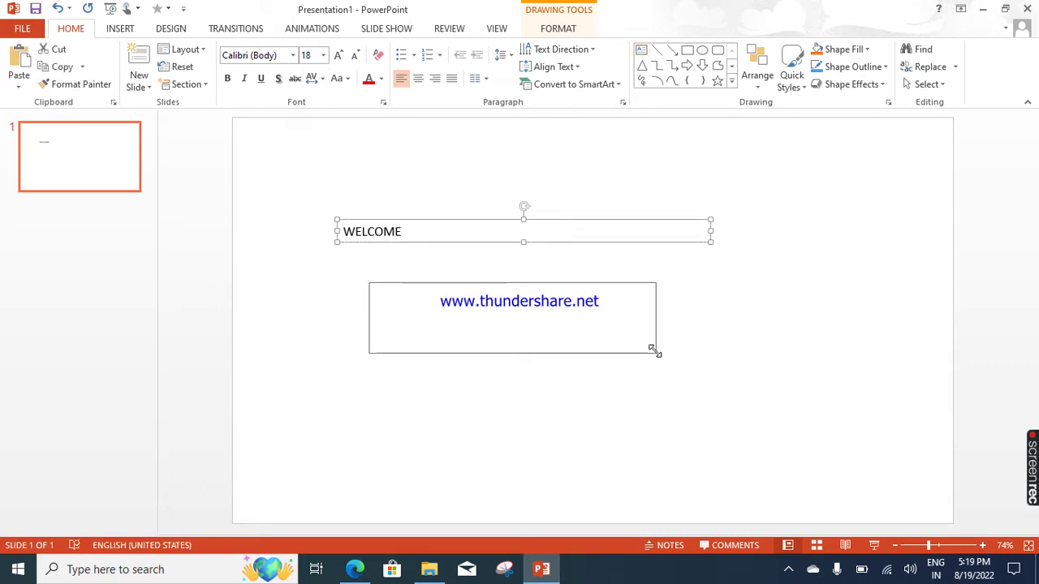
text(TO)
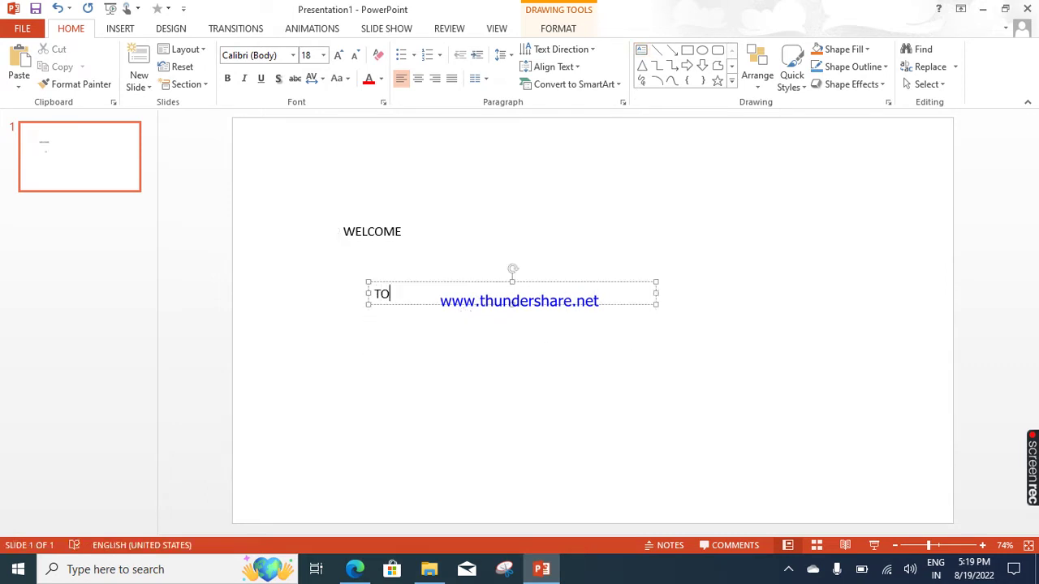
Add a JABALPUR text box beneath TO and select all three boxes
click(641, 50)
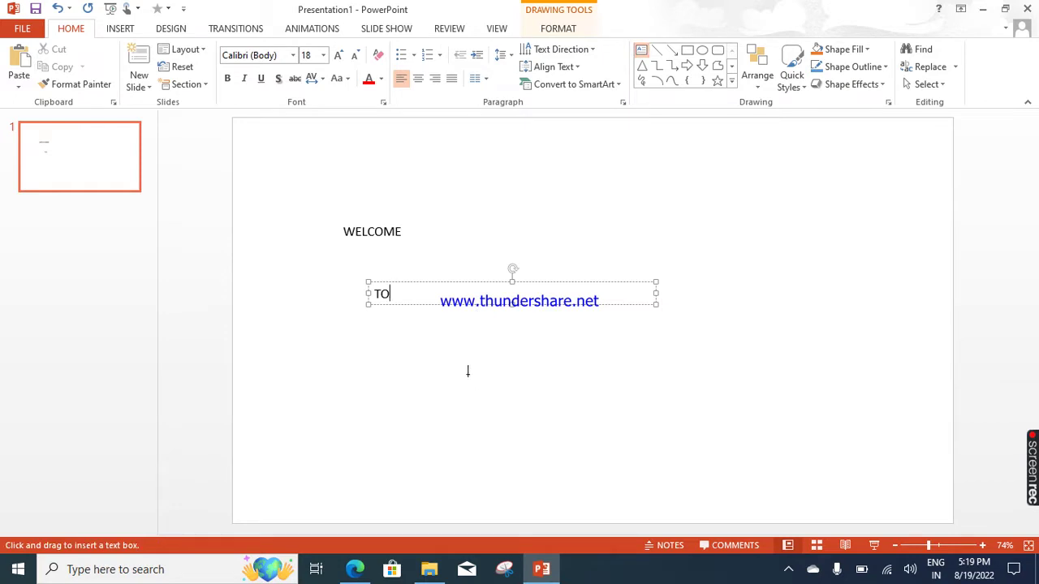
drag(468, 372, 792, 440)
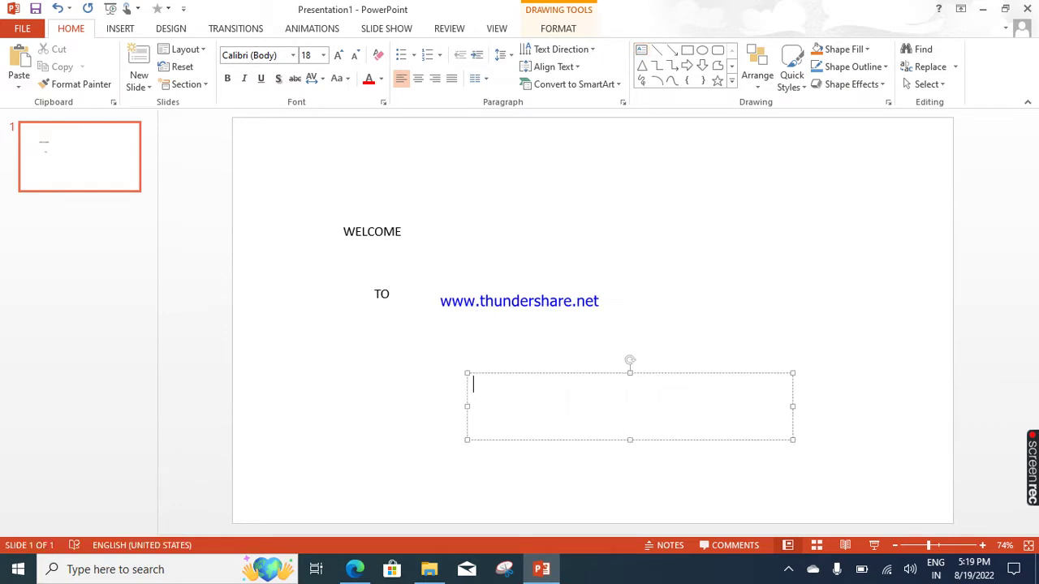
text(JABALPUR)
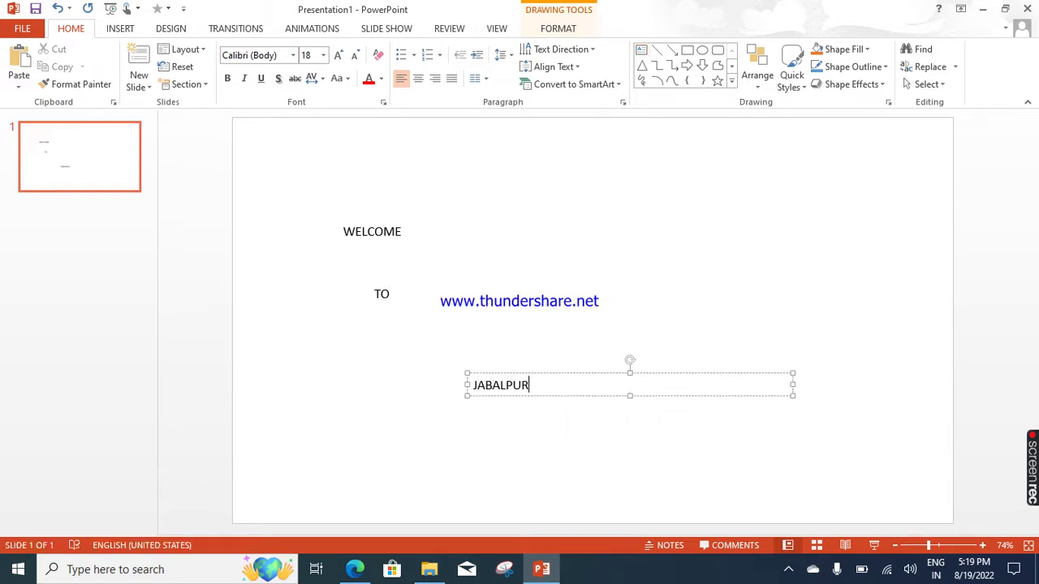
drag(573, 371, 503, 344)
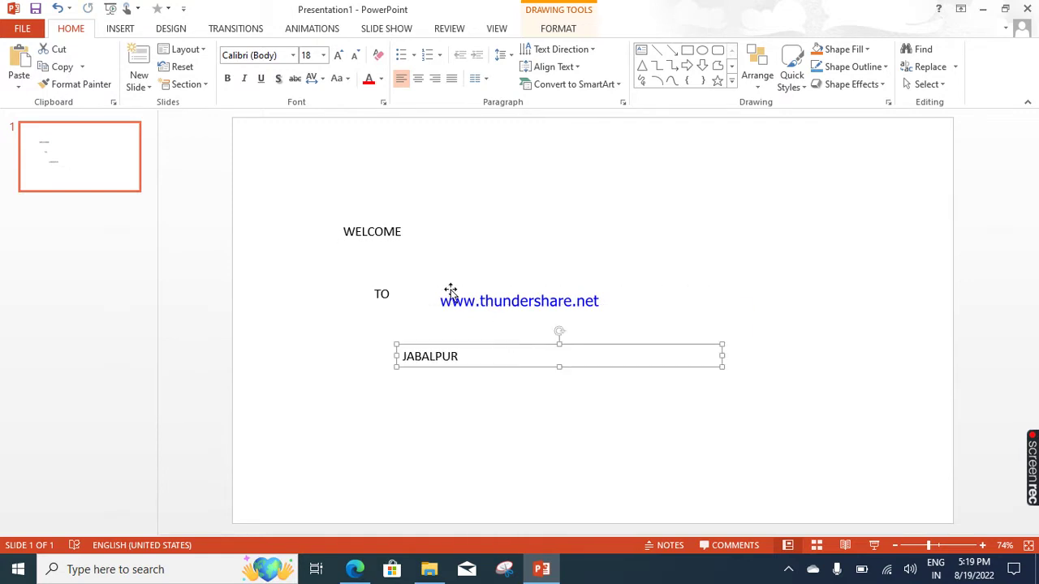
shift+click(394, 235)
shift+click(381, 294)
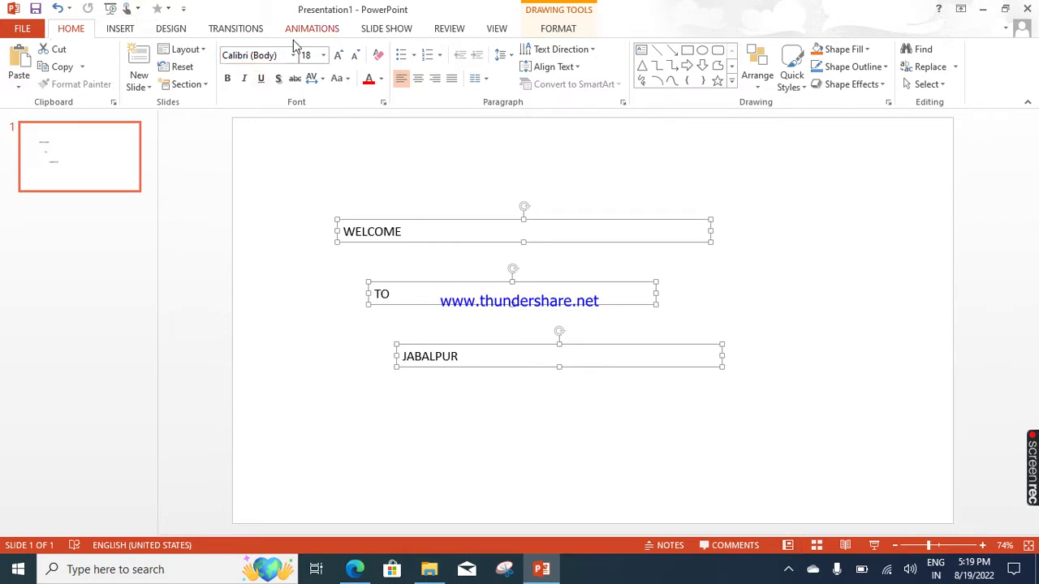
Enlarge the text in all three boxes to 40 point and centre it
click(338, 55)
click(338, 55)
click(338, 55)
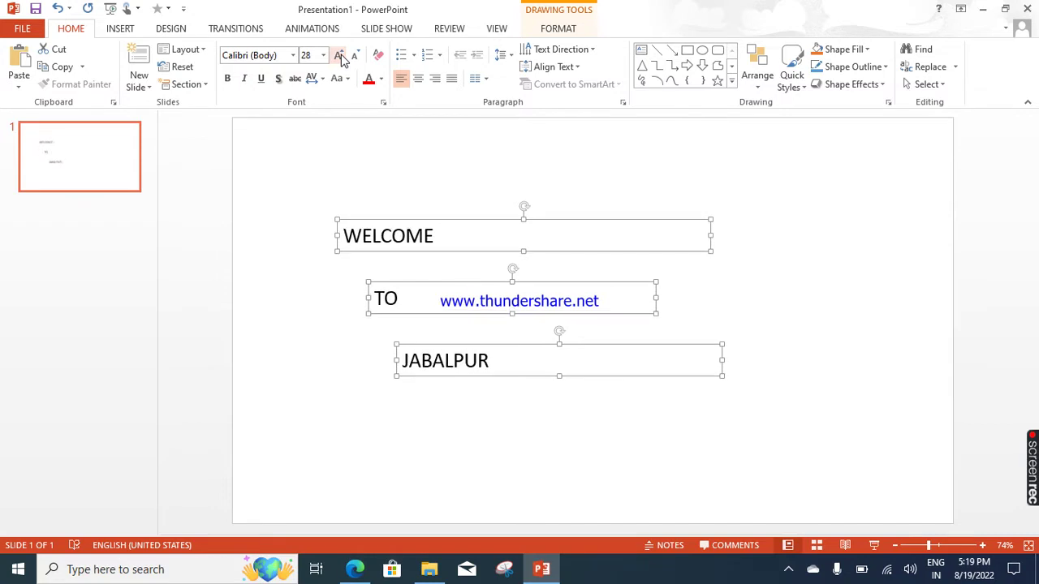
click(339, 55)
click(338, 55)
click(339, 55)
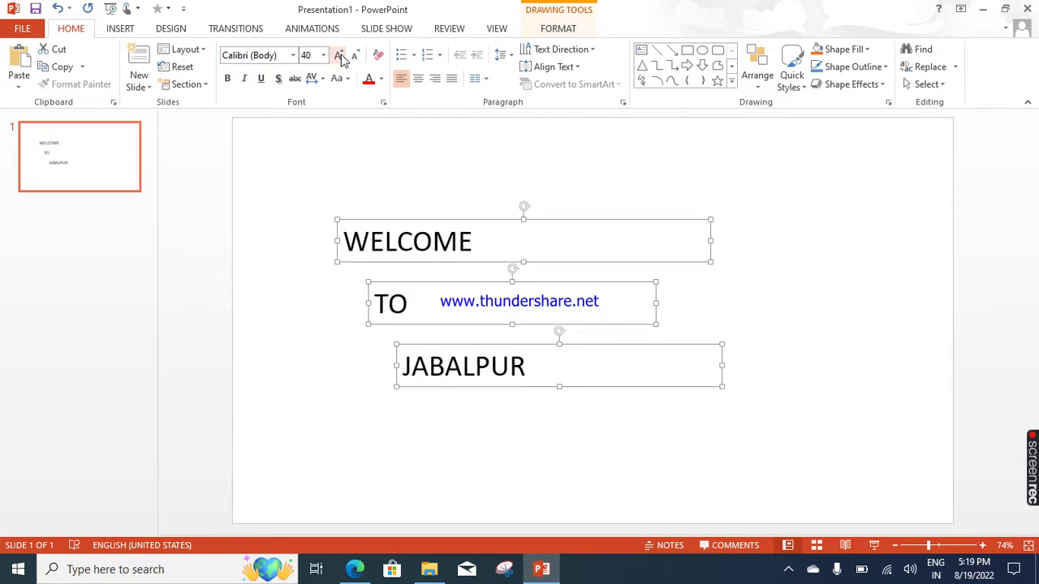
click(417, 81)
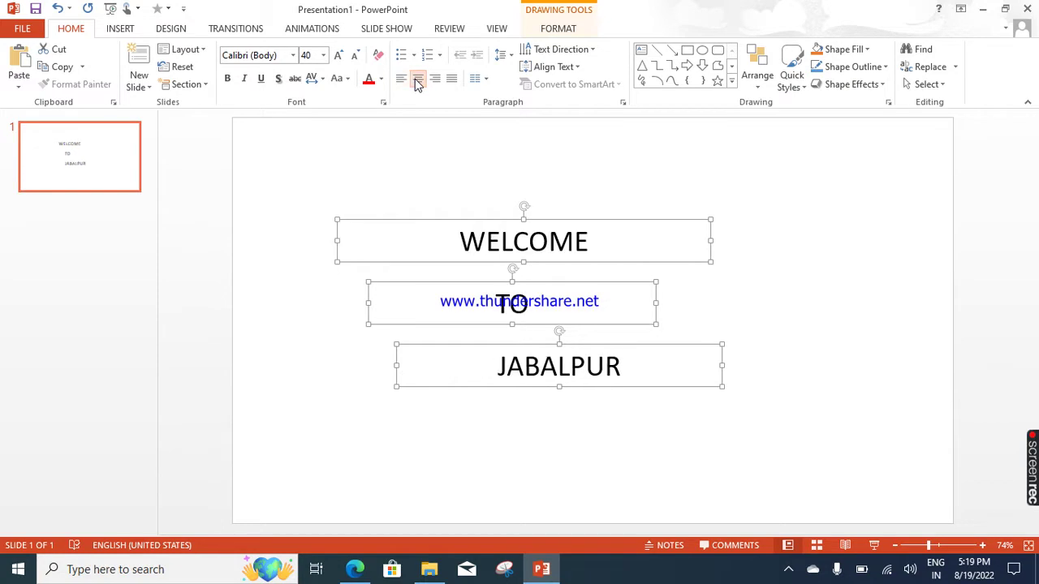
Set WELCOME, TO and JABALPUR in the Forte font
click(292, 55)
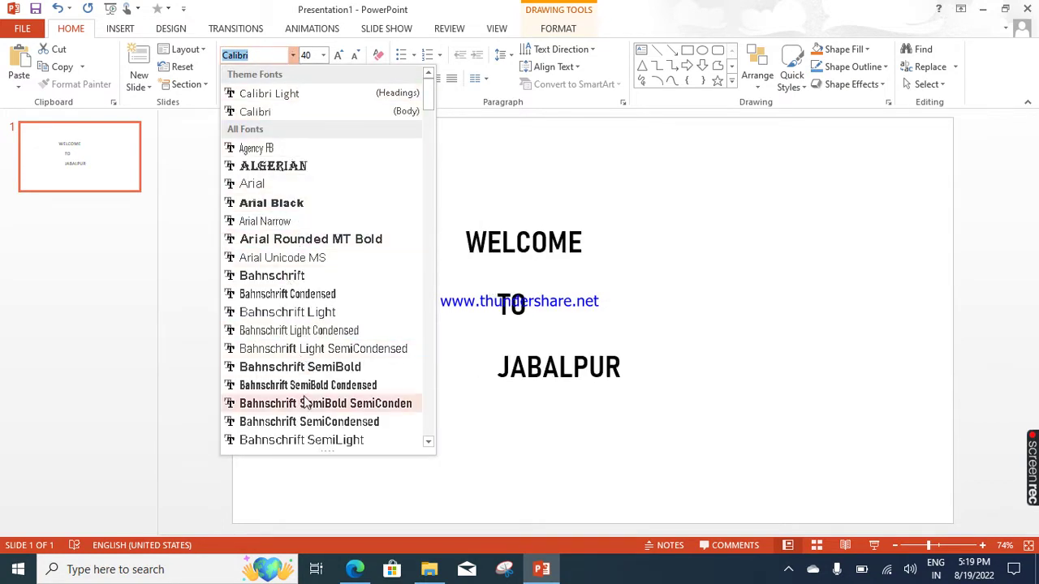
scroll(317, 429, down, 3)
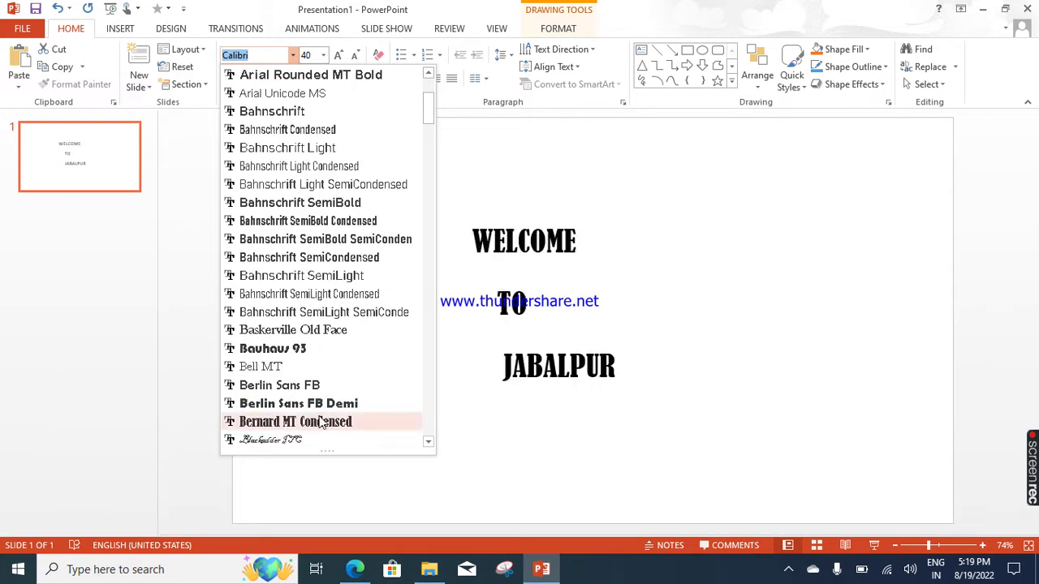
scroll(322, 423, down, 2)
scroll(323, 422, down, 1)
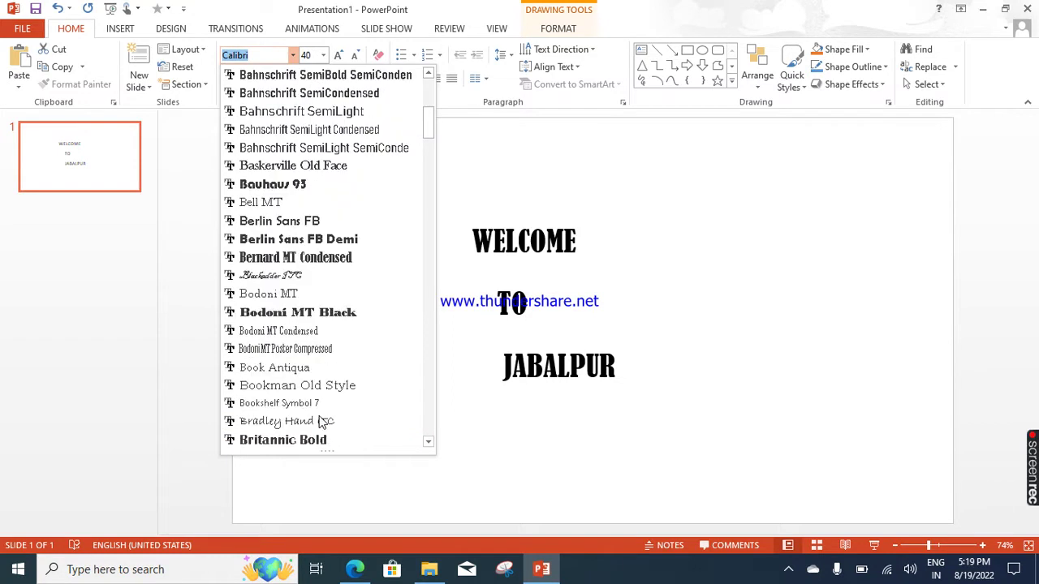
scroll(322, 422, down, 4)
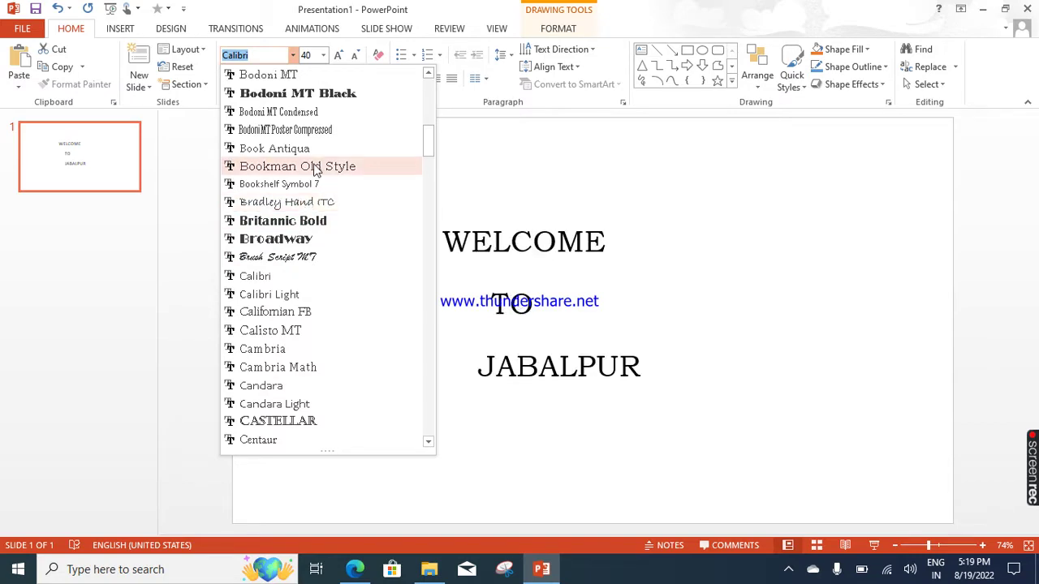
scroll(329, 159, down, 4)
scroll(333, 219, down, 1)
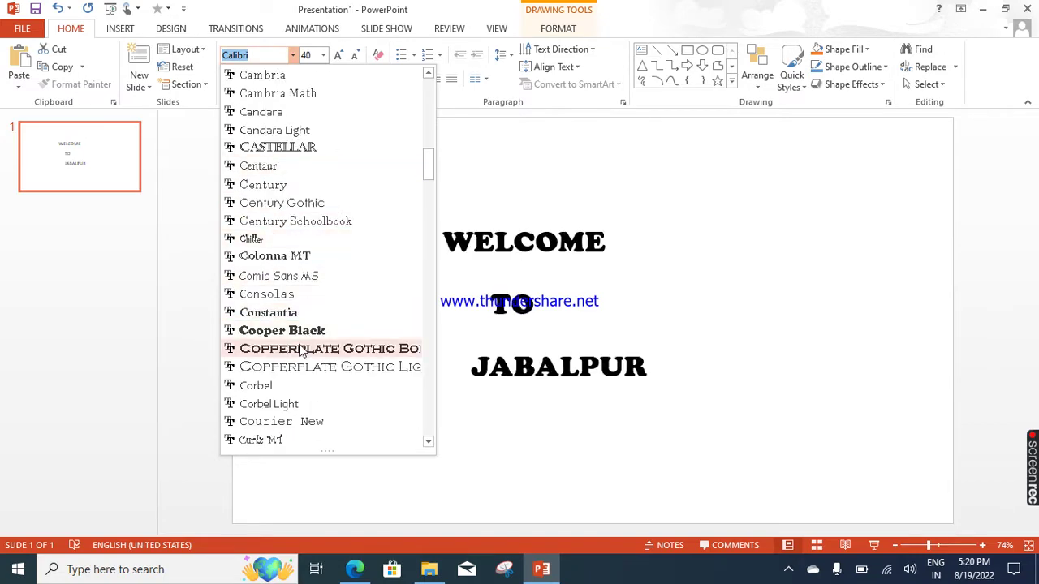
scroll(268, 369, down, 5)
scroll(296, 374, down, 5)
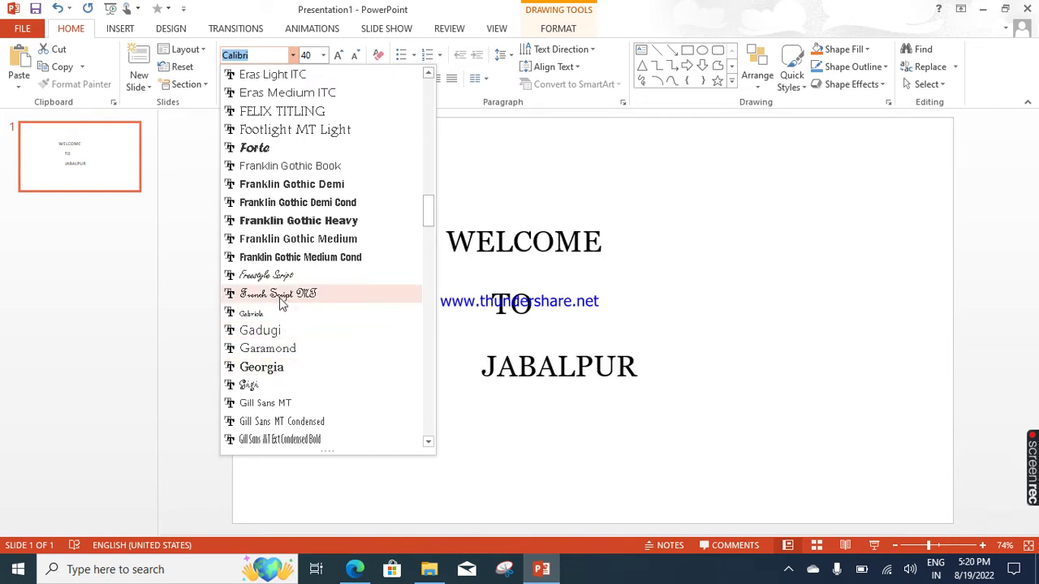
click(298, 153)
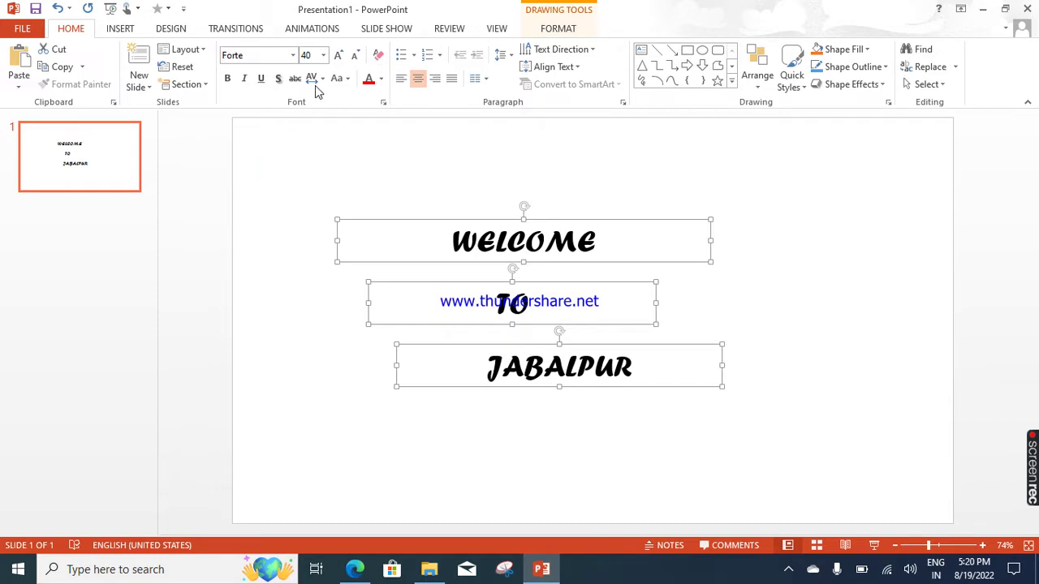
Apply the Moderate Effect - Green, Accent 6 shape style to the three banners
click(369, 80)
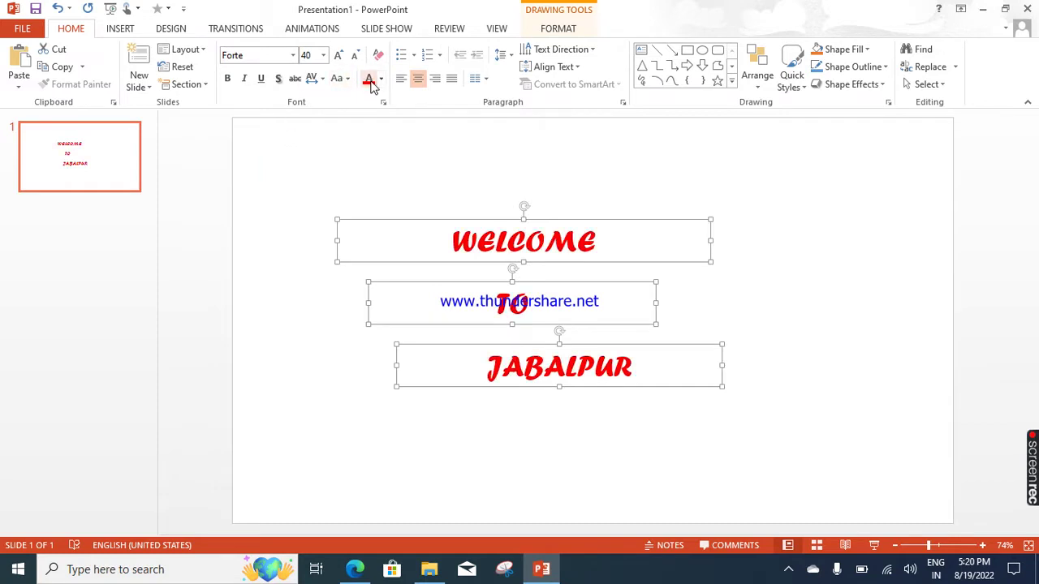
click(558, 31)
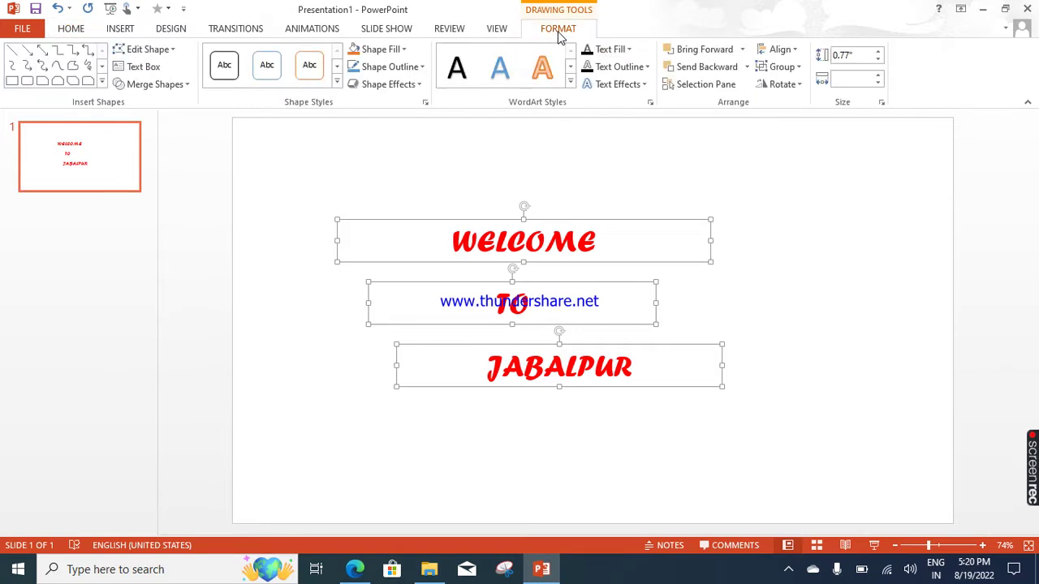
click(336, 82)
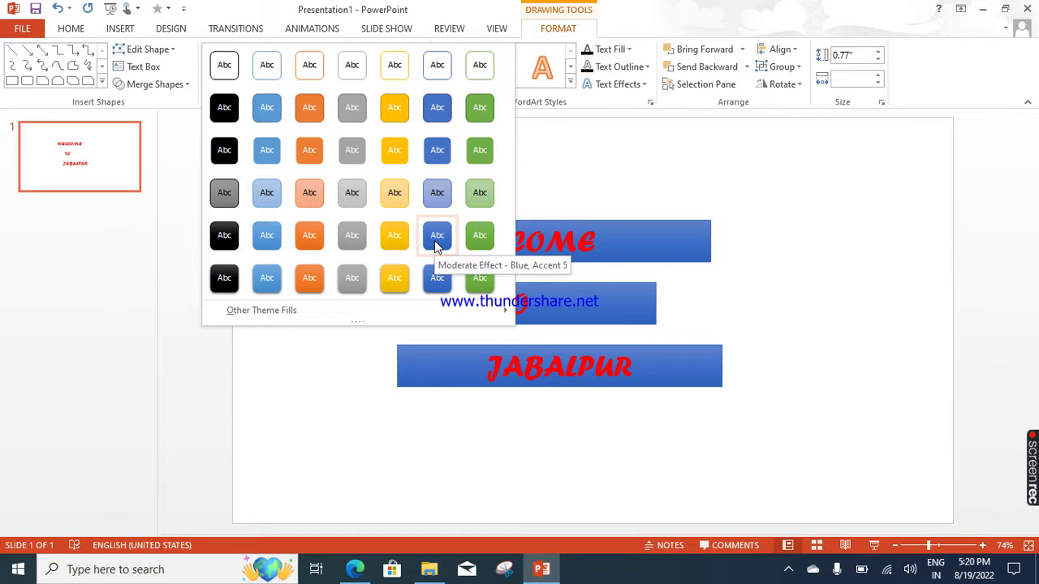
click(482, 243)
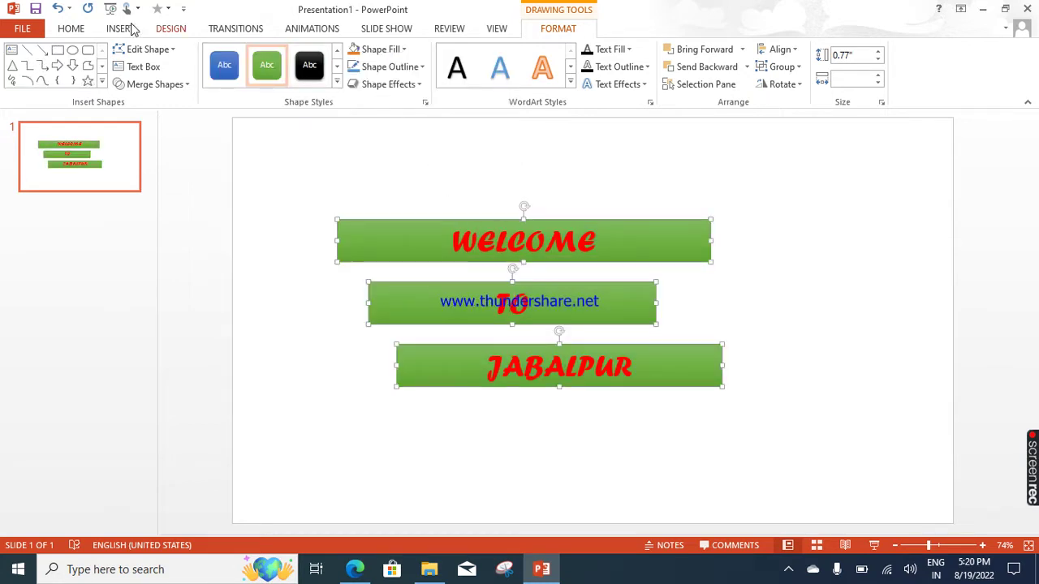
Make the banner text black and nudge the banners left
click(73, 29)
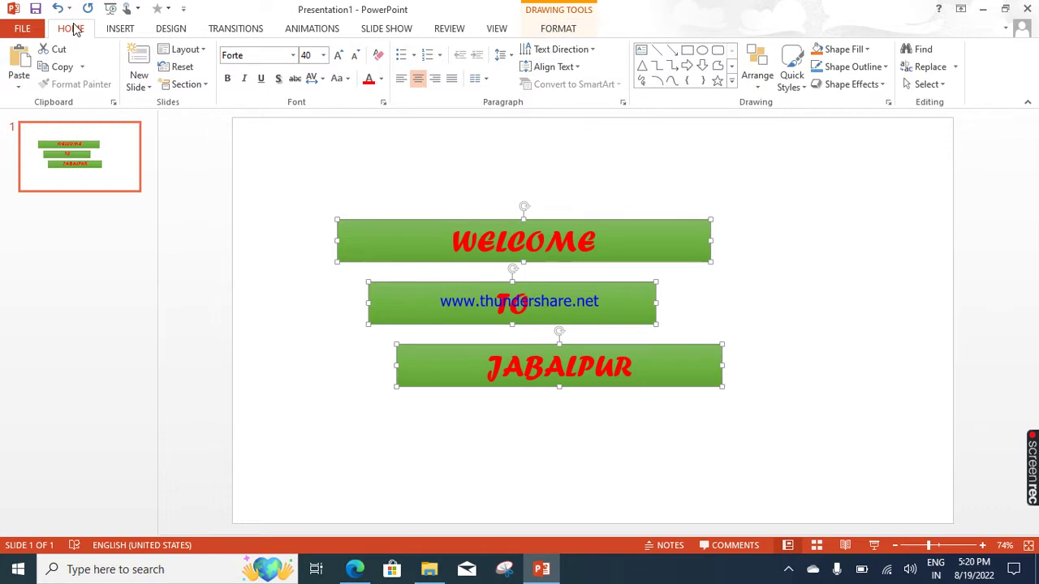
click(380, 79)
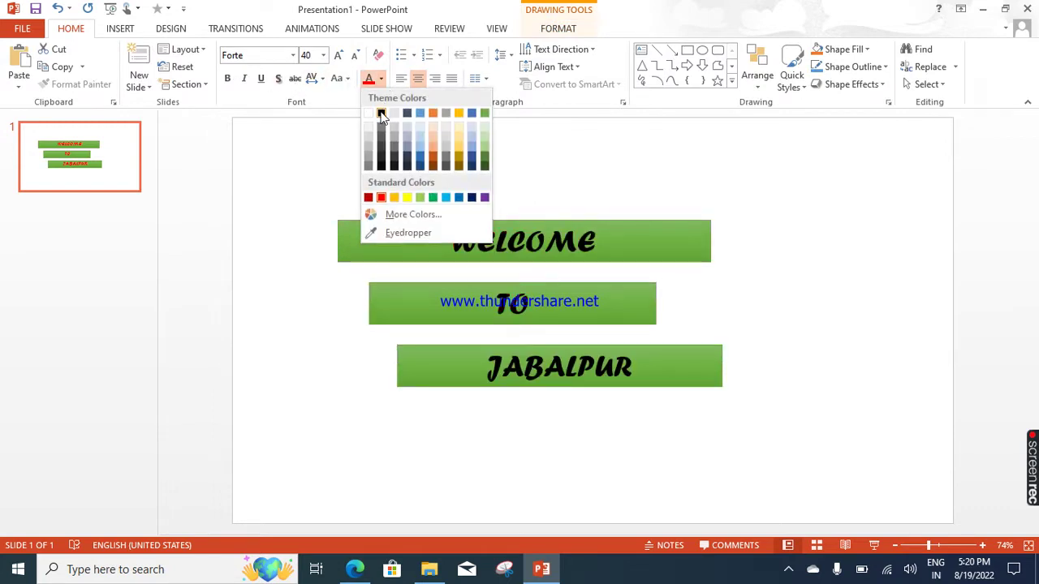
click(381, 113)
drag(556, 286, 541, 279)
click(670, 301)
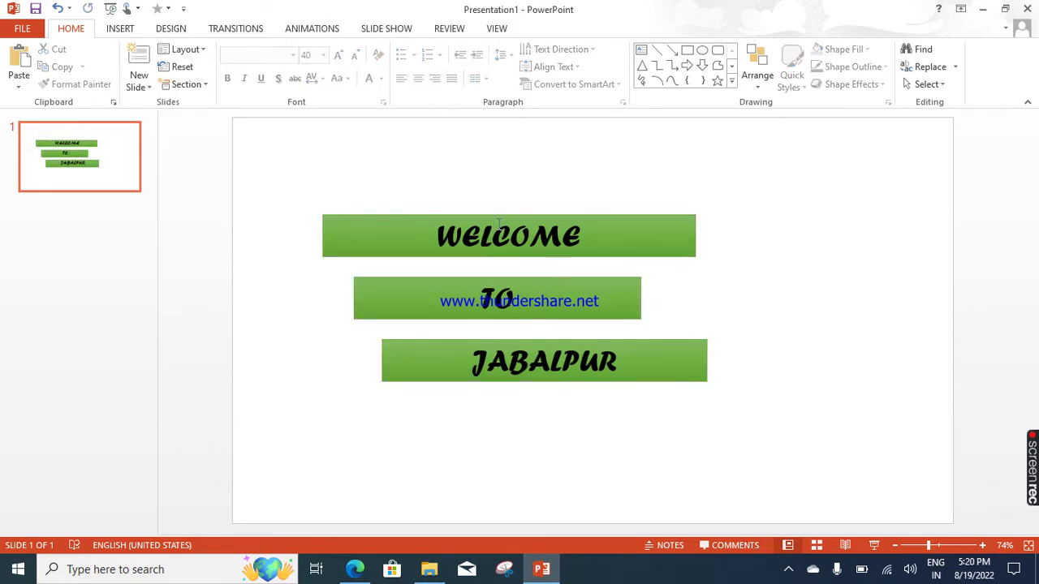
Move WELCOME left, TO right and JABALPUR further right into a staircase
drag(497, 216, 443, 205)
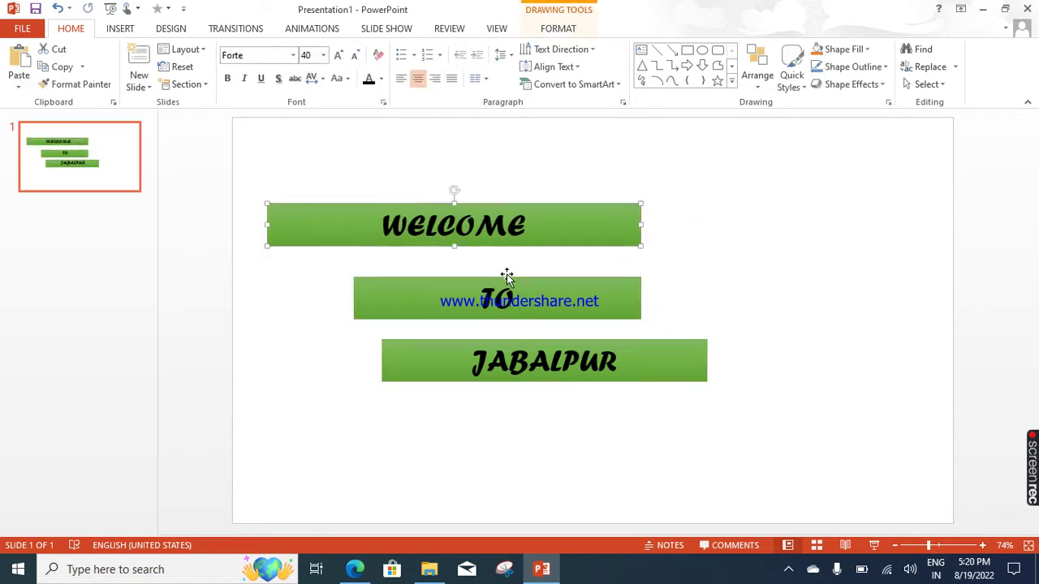
drag(506, 276, 617, 264)
click(614, 341)
drag(635, 343, 780, 337)
click(469, 374)
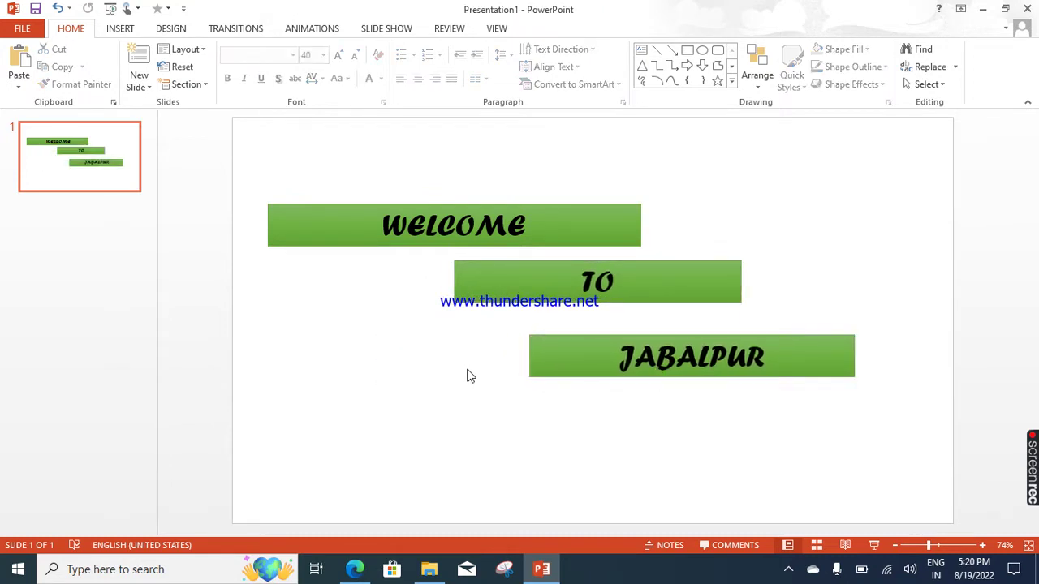
click(146, 87)
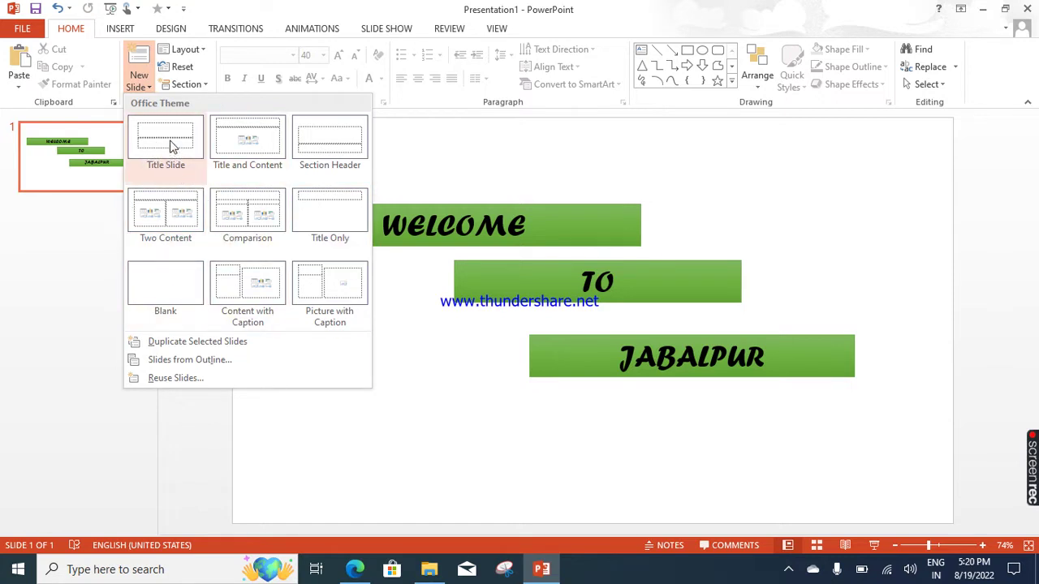
Add a Title and Content slide titled PROFILE, with the cursor in its content area
click(261, 151)
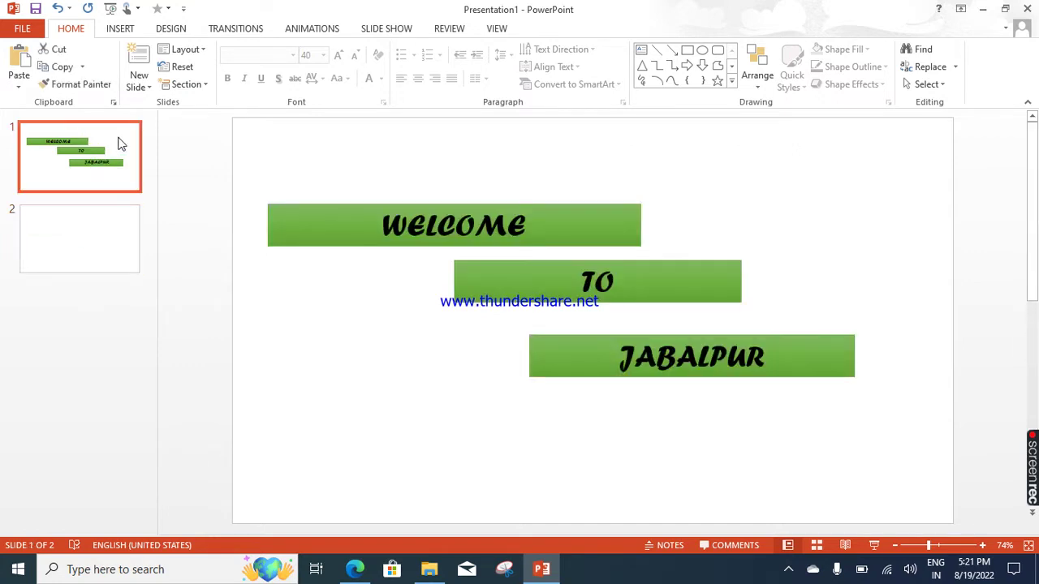
click(101, 249)
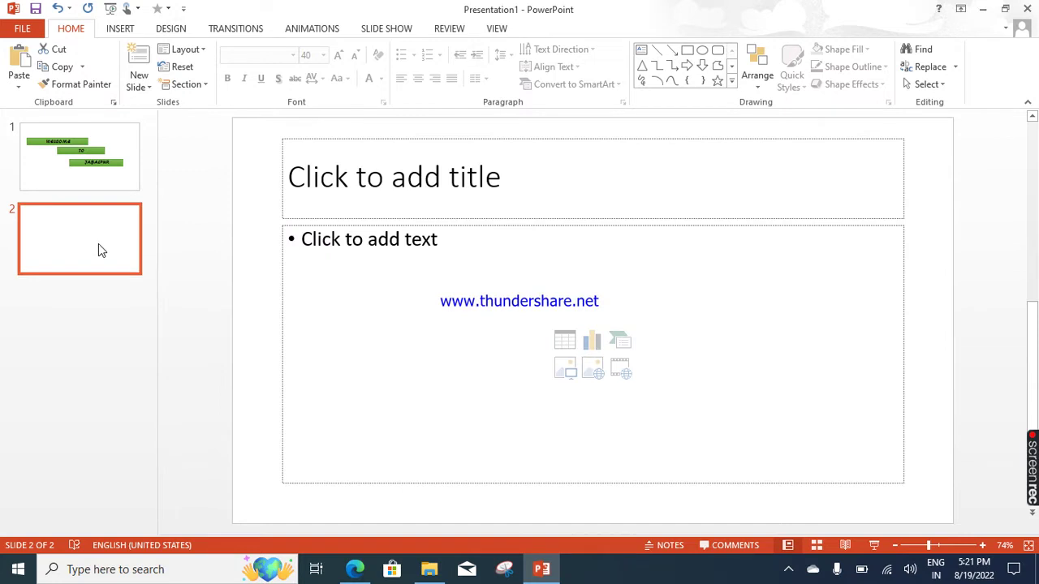
click(427, 180)
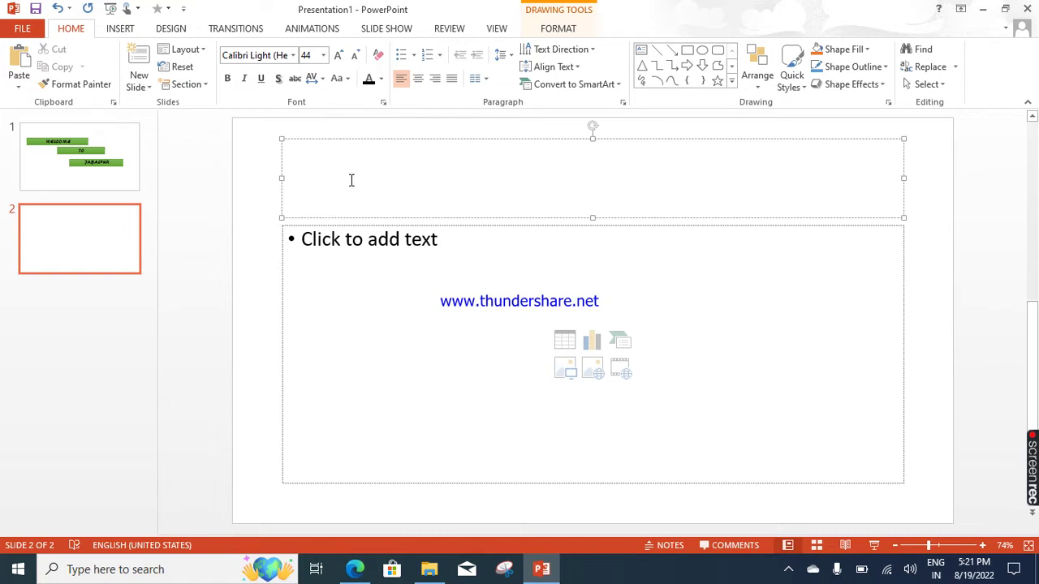
text(PROFU)
key(BackSpace)
text(ILE)
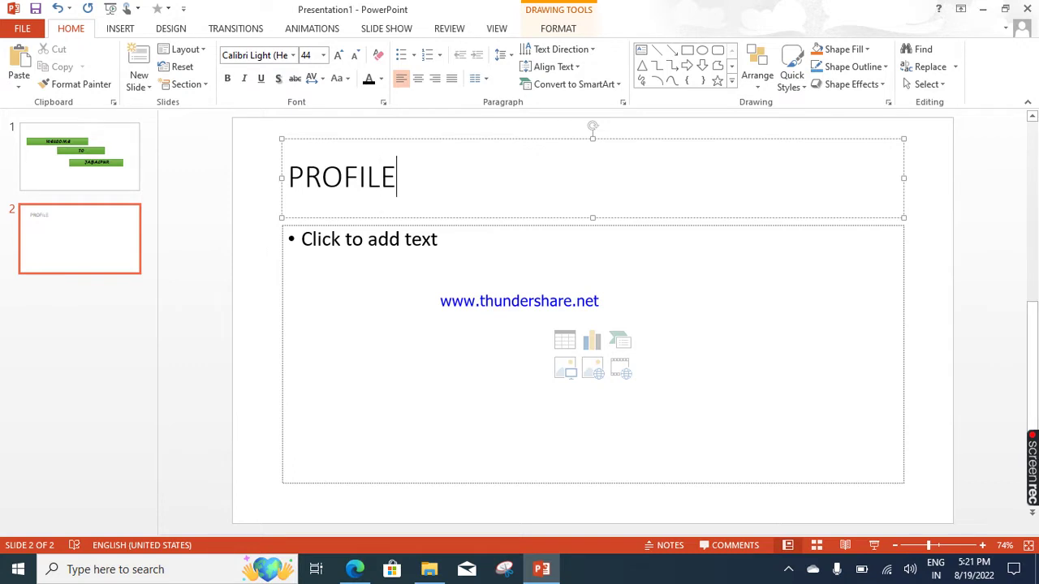
click(346, 240)
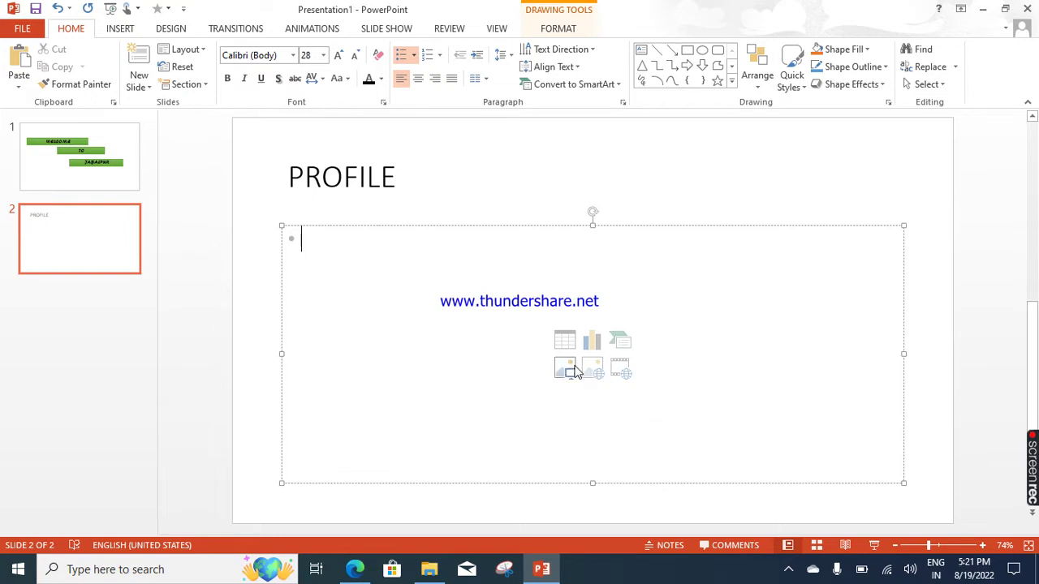
Select the first paragraph of the About District PDF in Edge, then return to PowerPoint
click(355, 568)
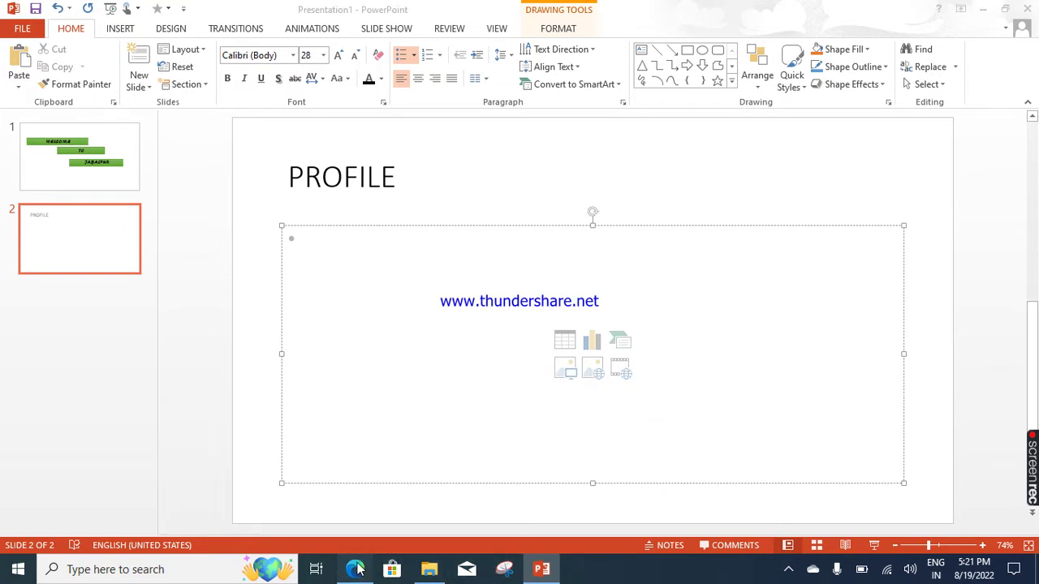
click(92, 10)
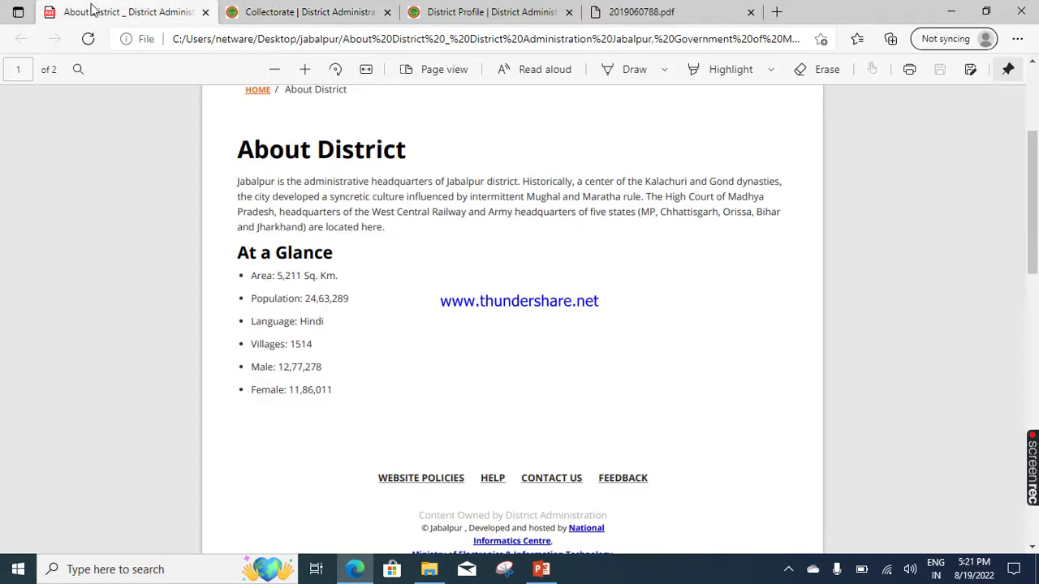
drag(233, 181, 393, 231)
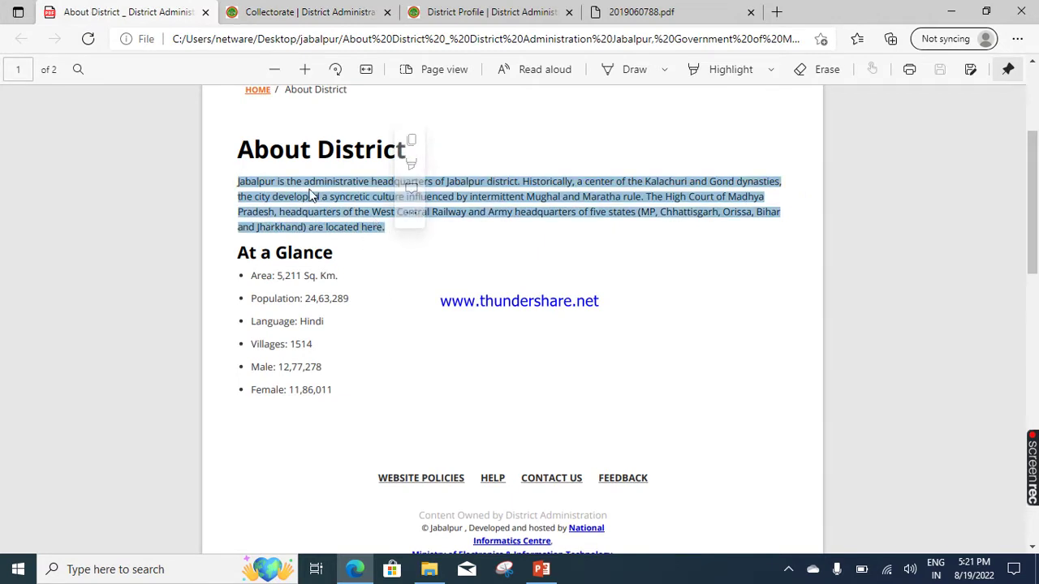
right_click(311, 195)
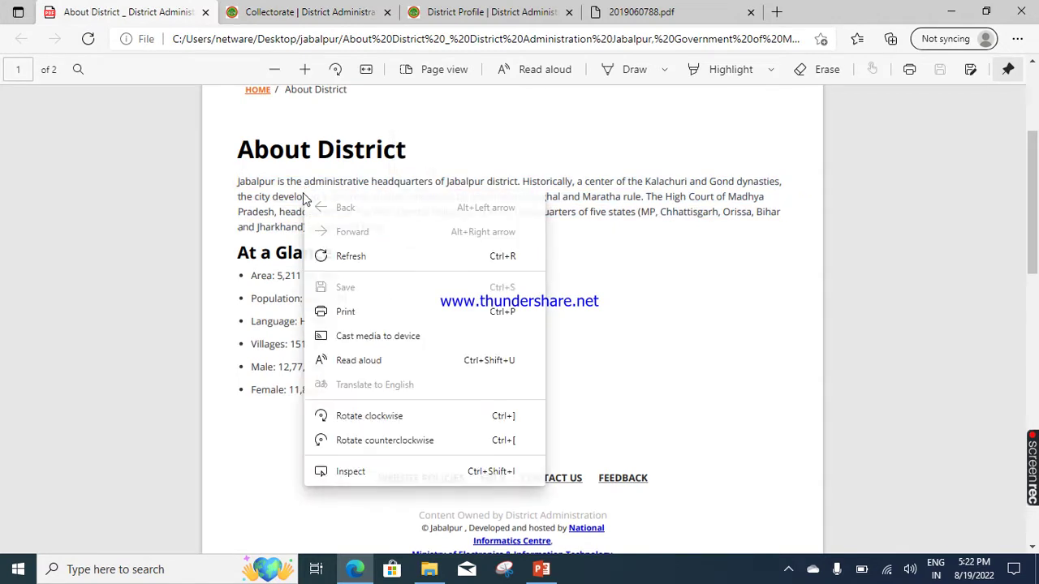
click(234, 181)
double_click(235, 181)
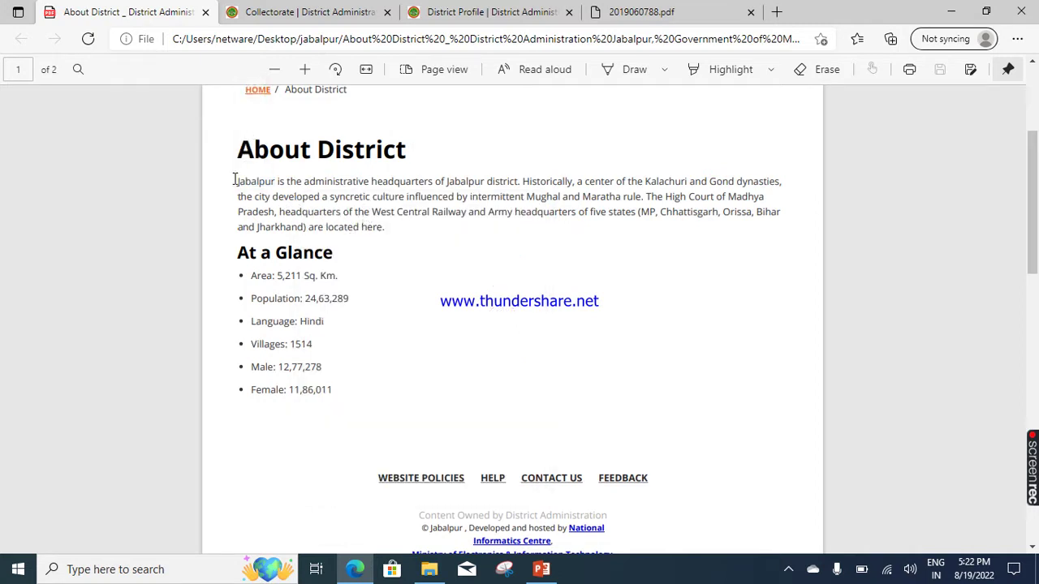
drag(234, 179, 386, 227)
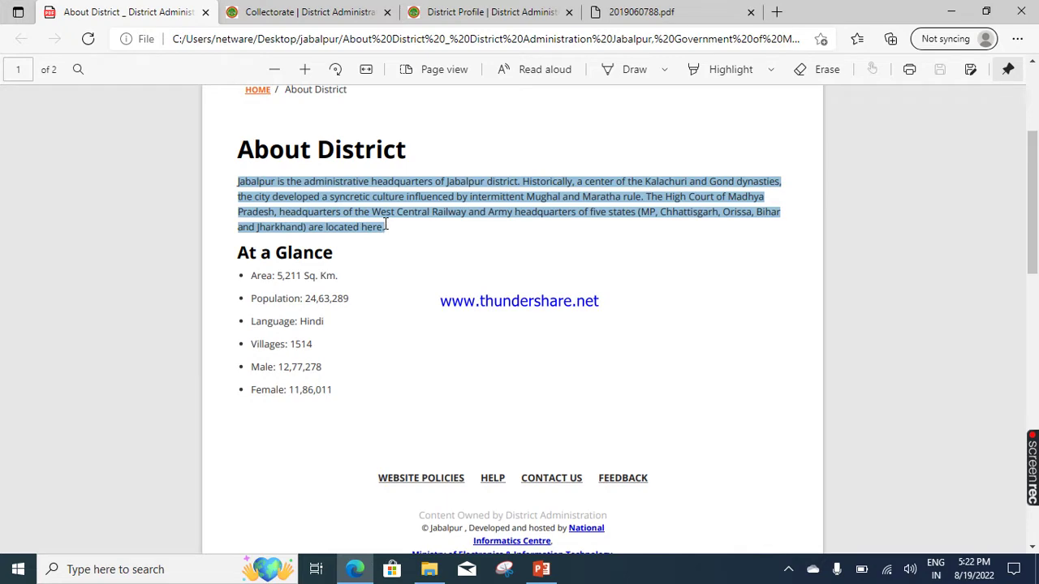
key(alt+Tab)
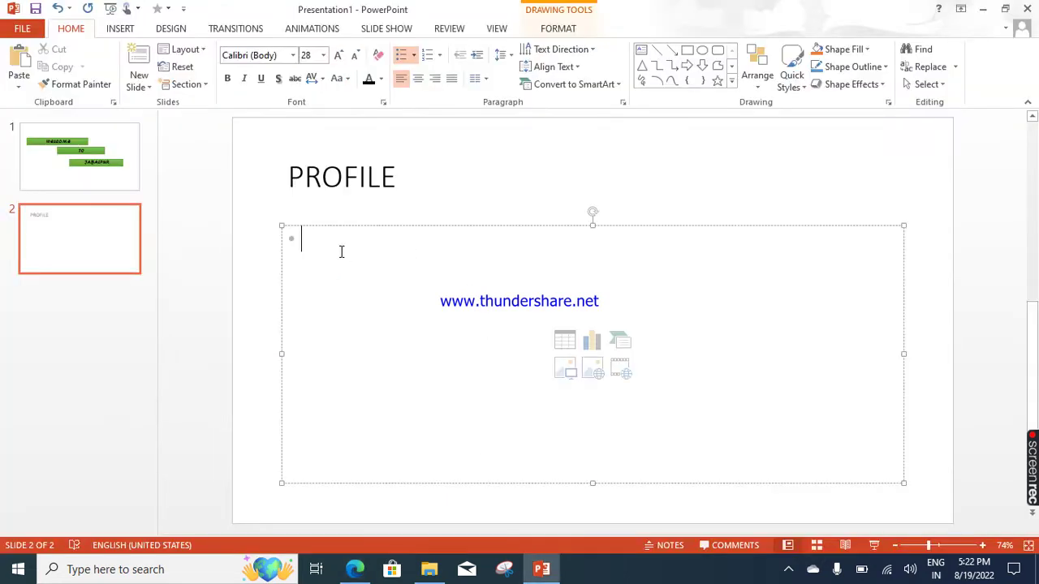
Paste the copied text into the PROFILE slide body and add a period
text(Jabalpur is the administrative headquarters of Jabalpur district. Historically, a center of the Kalachuri and Gond dynasties, the city developed a syncretic culture in)
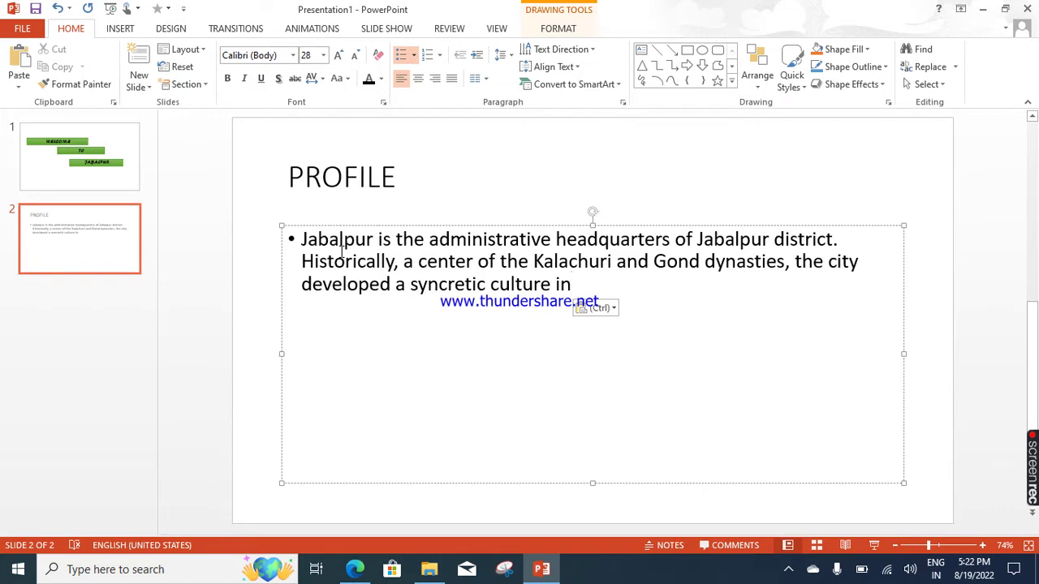
key(alt+Tab)
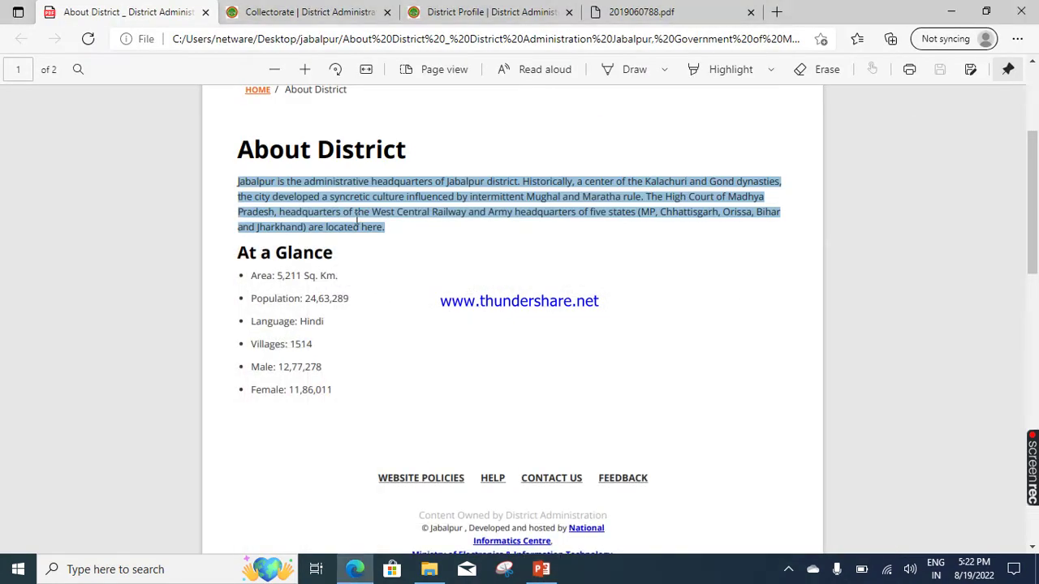
key(alt+Tab)
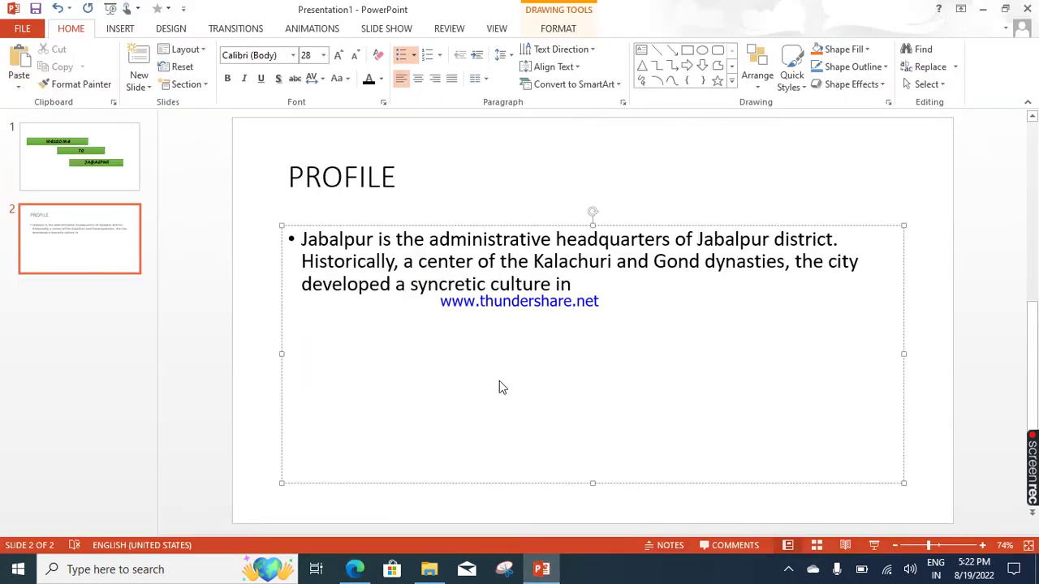
text(.)
Reselect the opening Jabalpur paragraph on the About District page in Edge
click(437, 572)
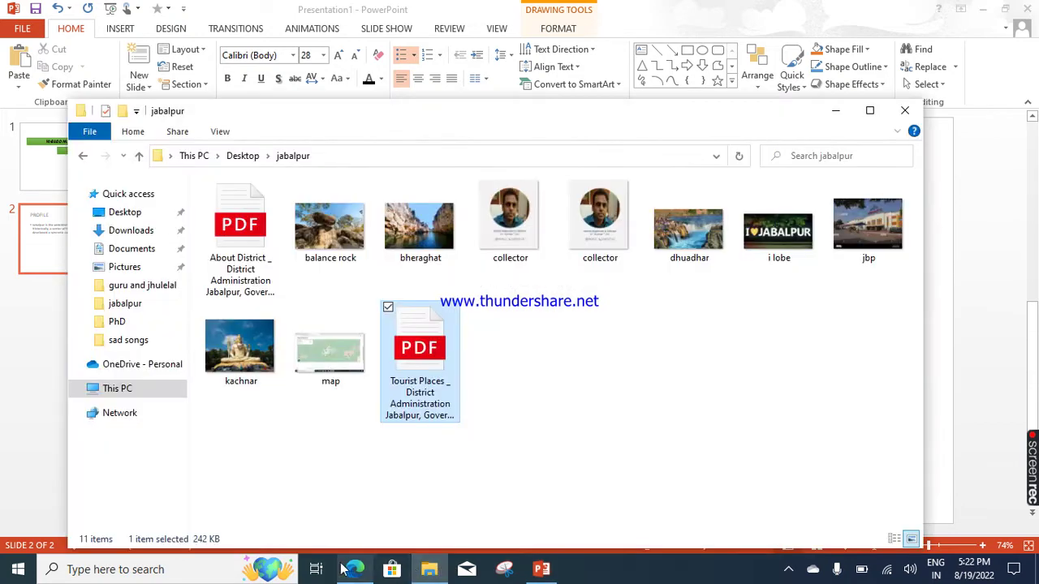
click(355, 569)
click(399, 247)
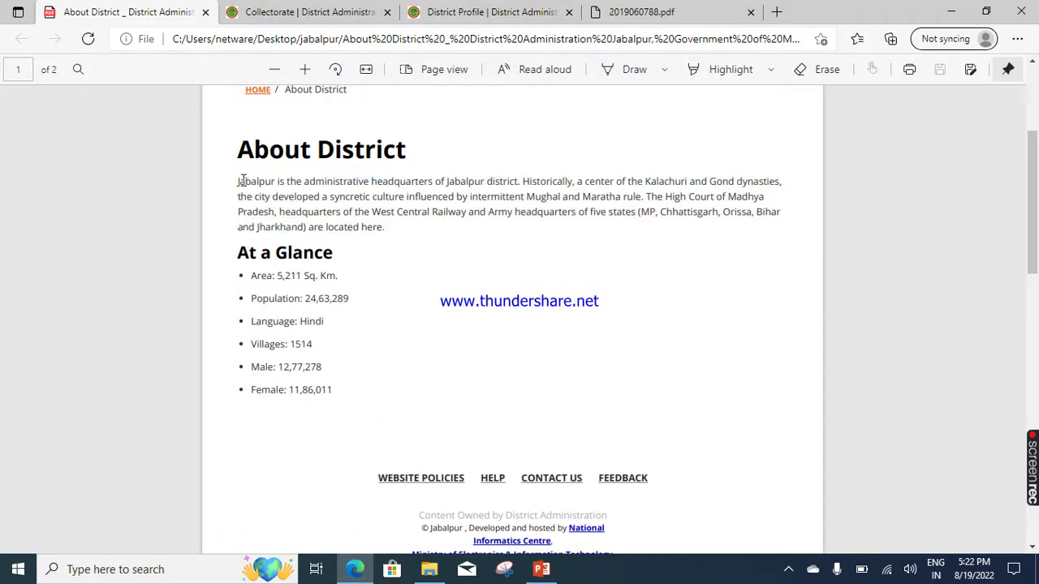
drag(239, 181, 386, 226)
right_click(364, 209)
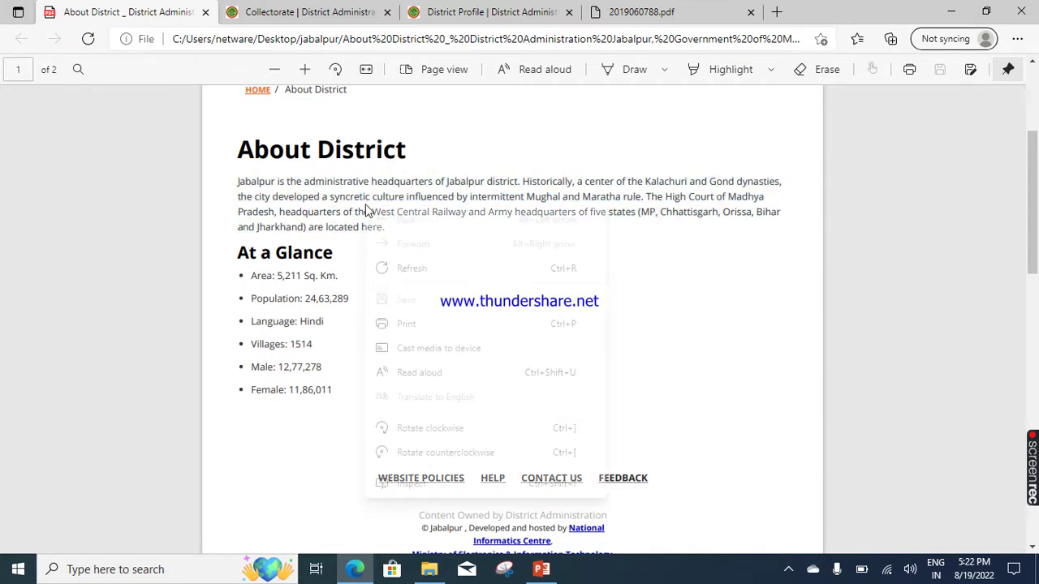
click(251, 182)
double_click(248, 182)
click(247, 182)
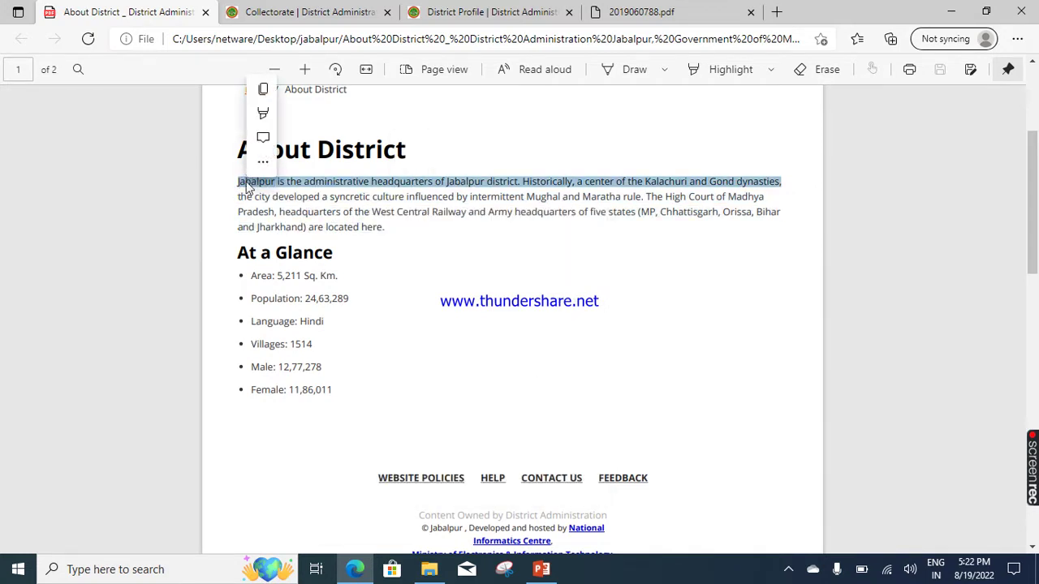
click(238, 185)
drag(241, 180, 387, 229)
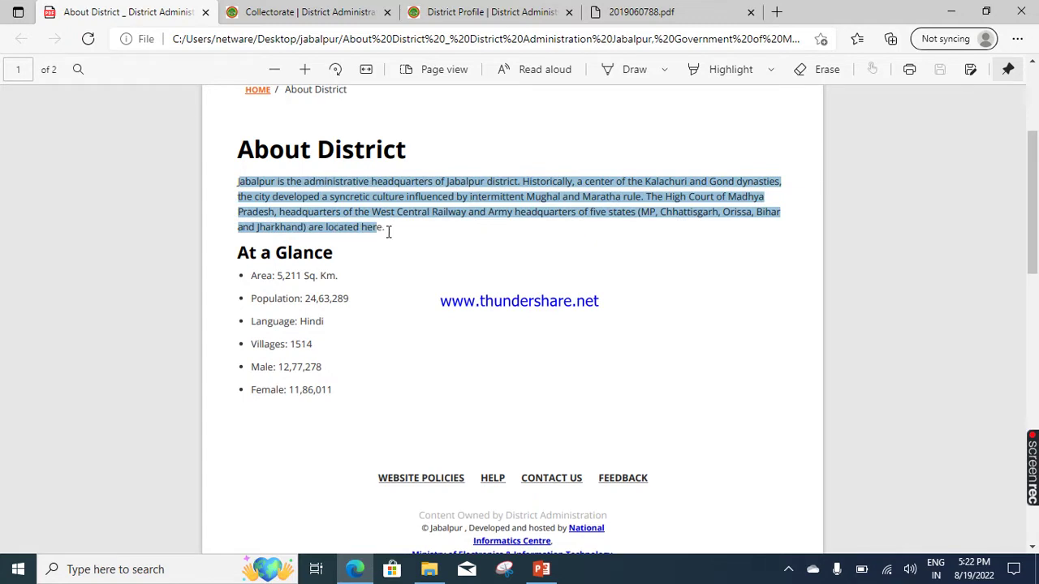
click(331, 205)
right_click(331, 204)
click(239, 182)
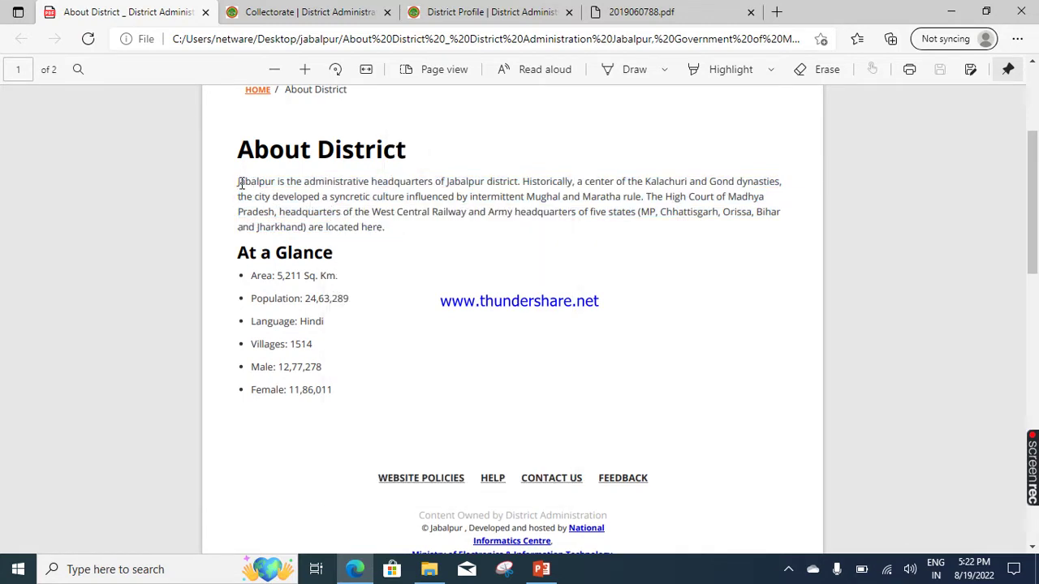
drag(238, 181, 402, 234)
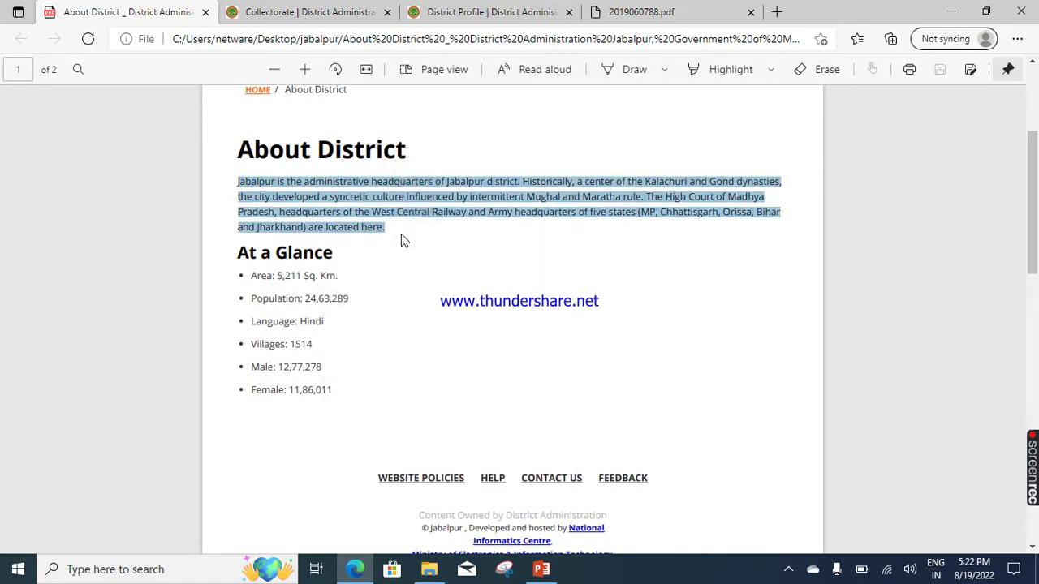
Paste the paragraph over the PROFILE slide's existing bullet text
click(541, 568)
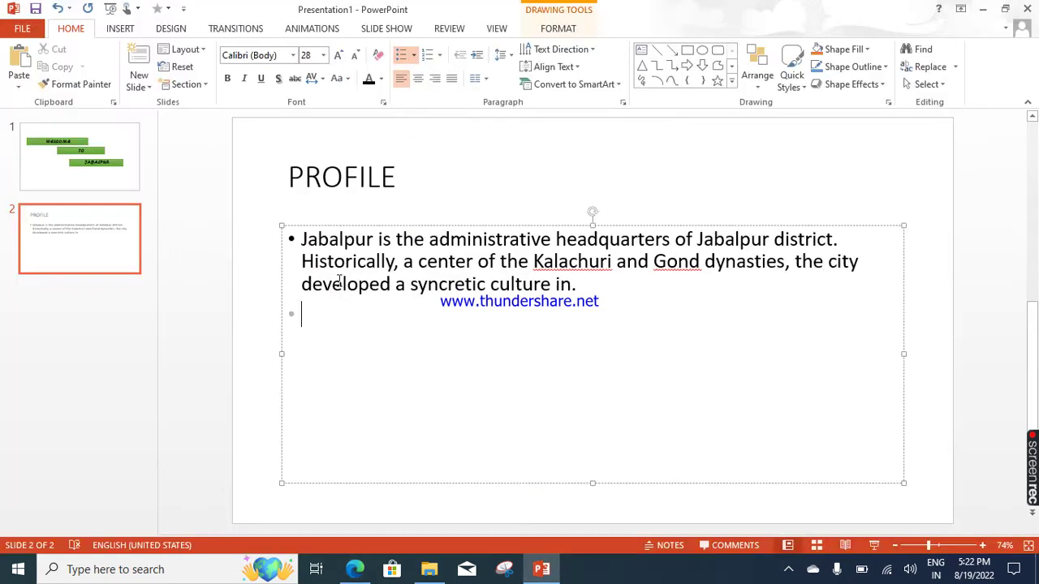
drag(301, 239, 584, 306)
key(ctrl+v)
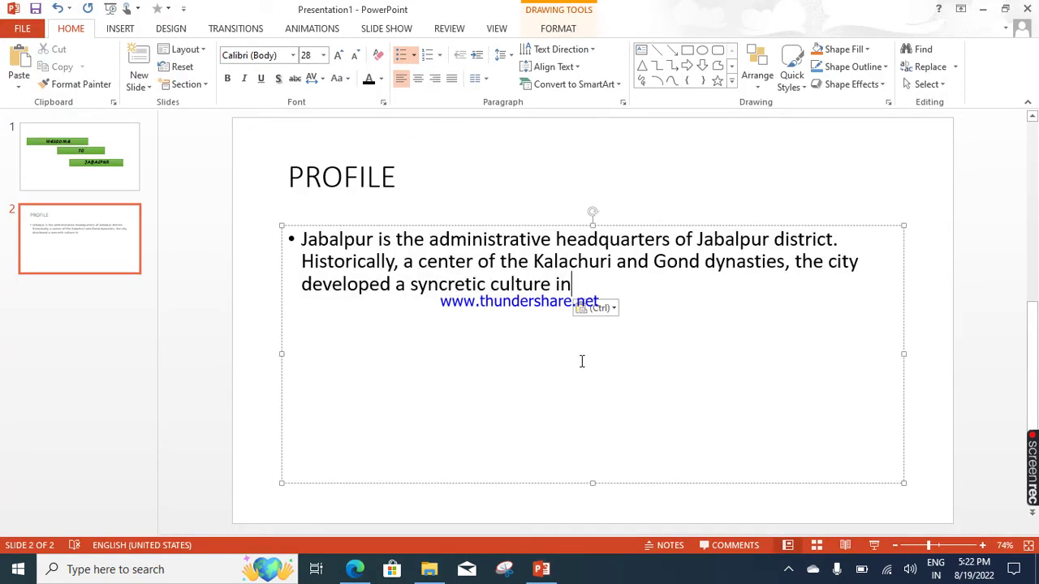
click(317, 226)
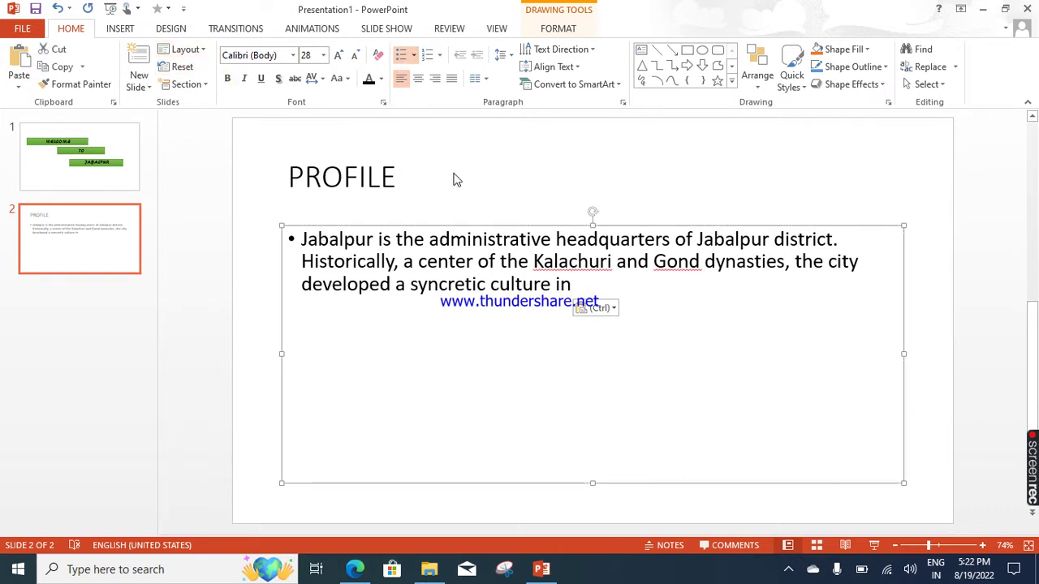
Set the PROFILE paragraph in Arial Narrow and start an empty bullet below it
click(292, 54)
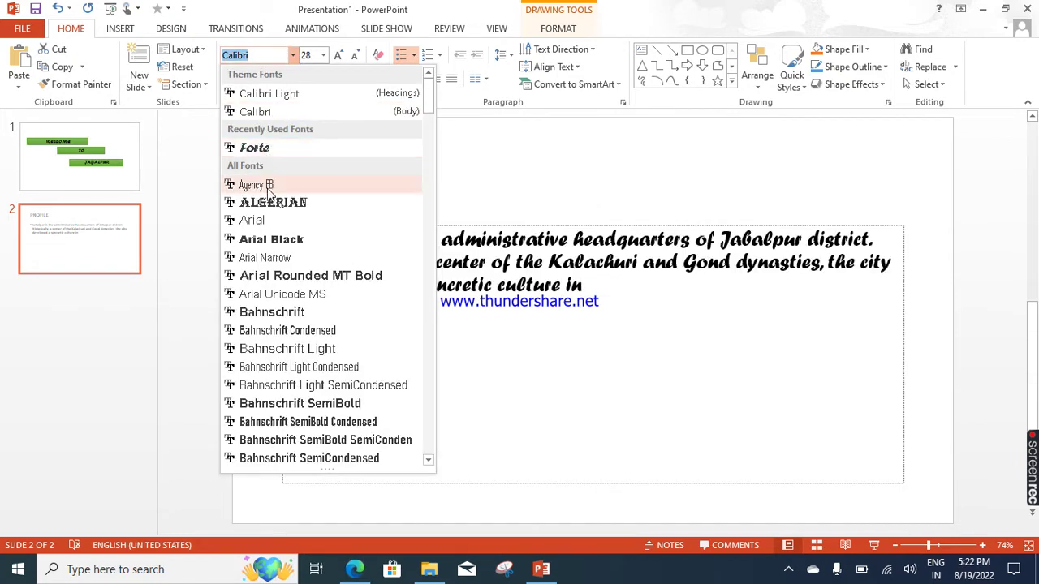
click(274, 260)
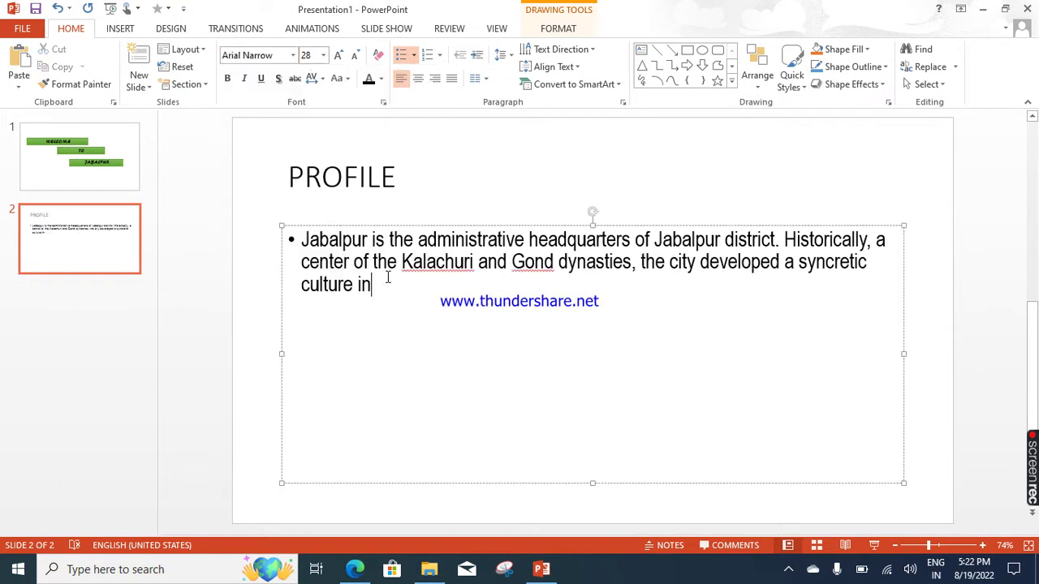
key(Return)
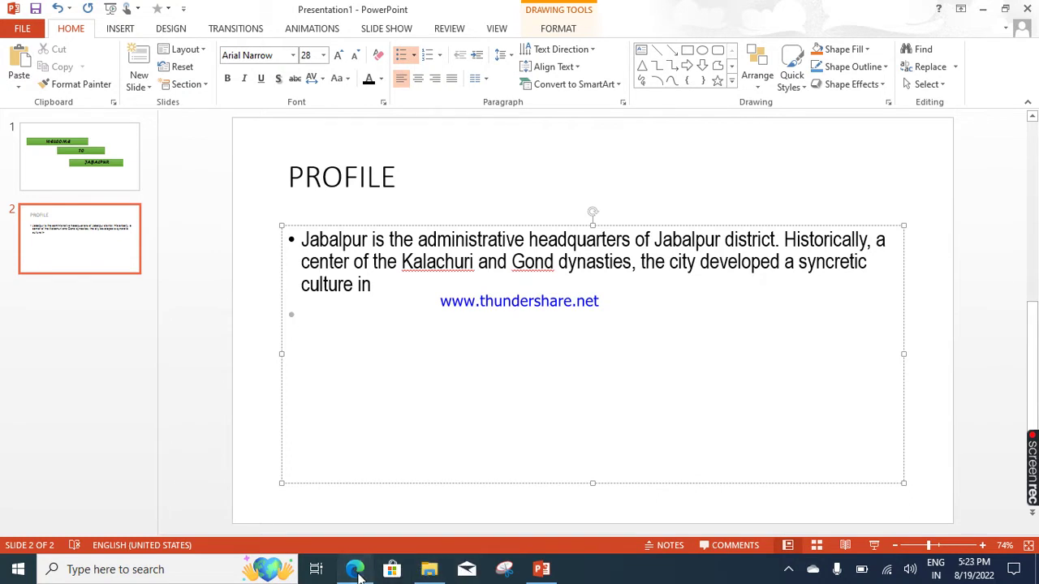
click(355, 569)
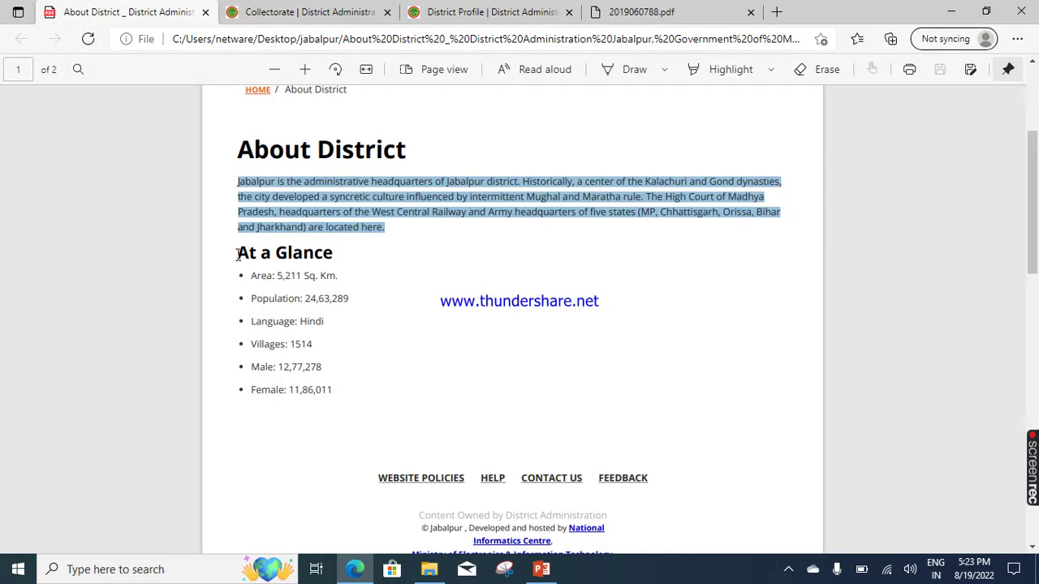
Paste the At a Glance facts, Area through 'Female: 11,86,011', into the new bullet
drag(237, 254, 333, 391)
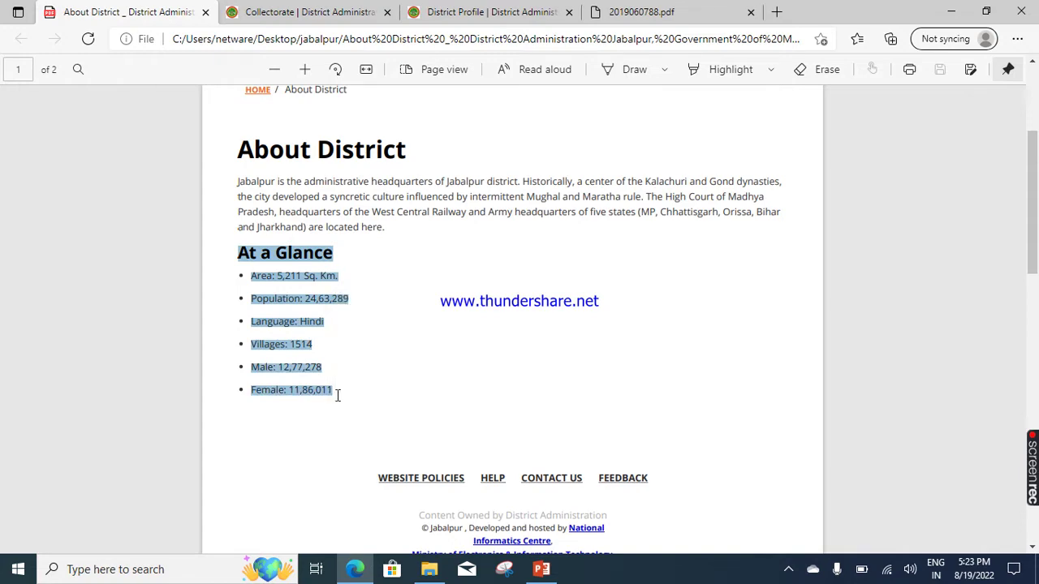
click(541, 569)
key(ctrl+v)
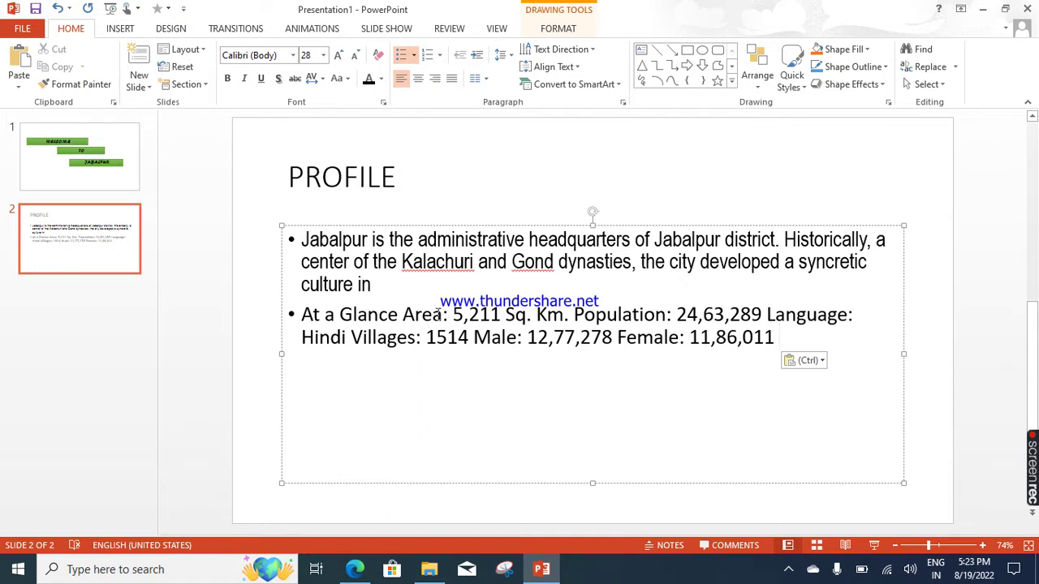
Break Area, Population and Language onto their own bullets on the PROFILE slide
click(403, 314)
key(Return)
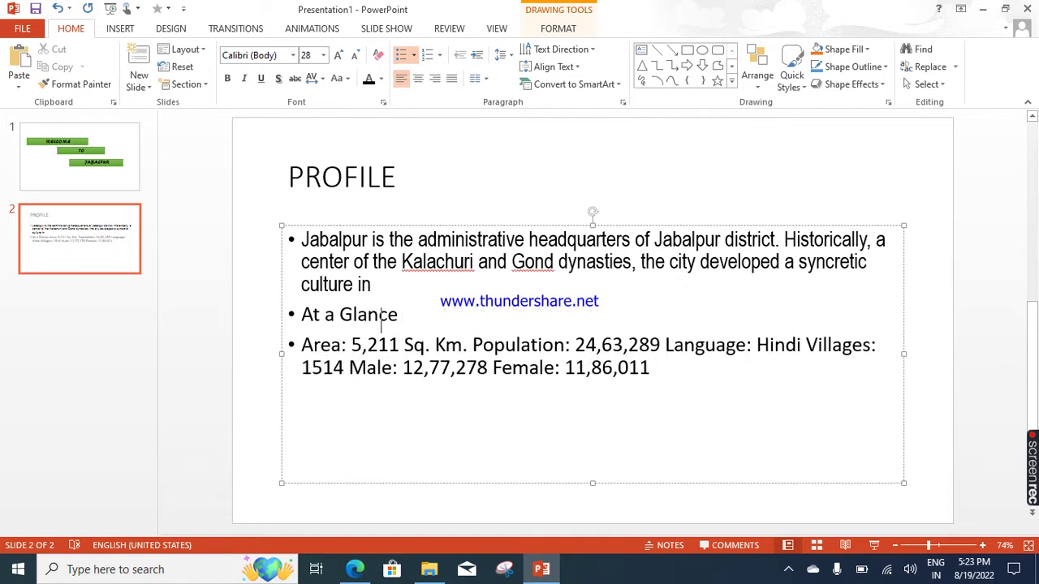
click(472, 345)
key(Return)
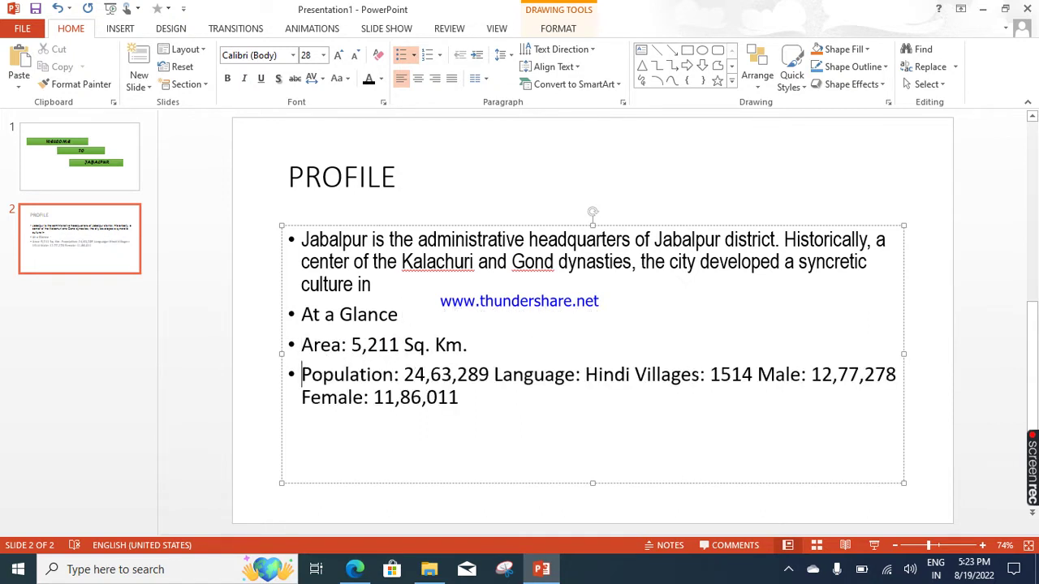
click(492, 375)
key(Return)
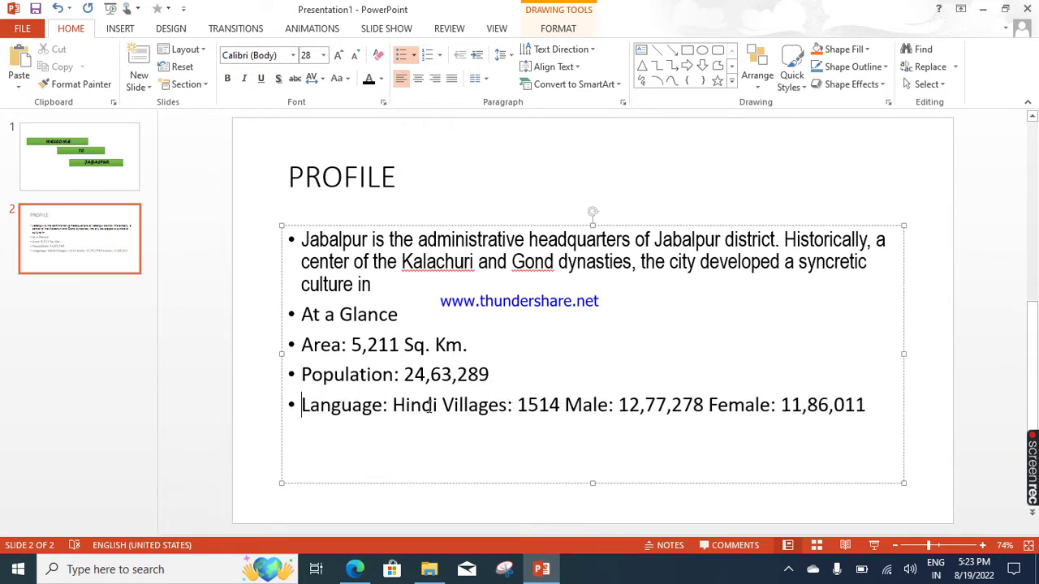
Break Villages, Male and Female onto their own bullets and nudge the text box up
click(439, 405)
key(Return)
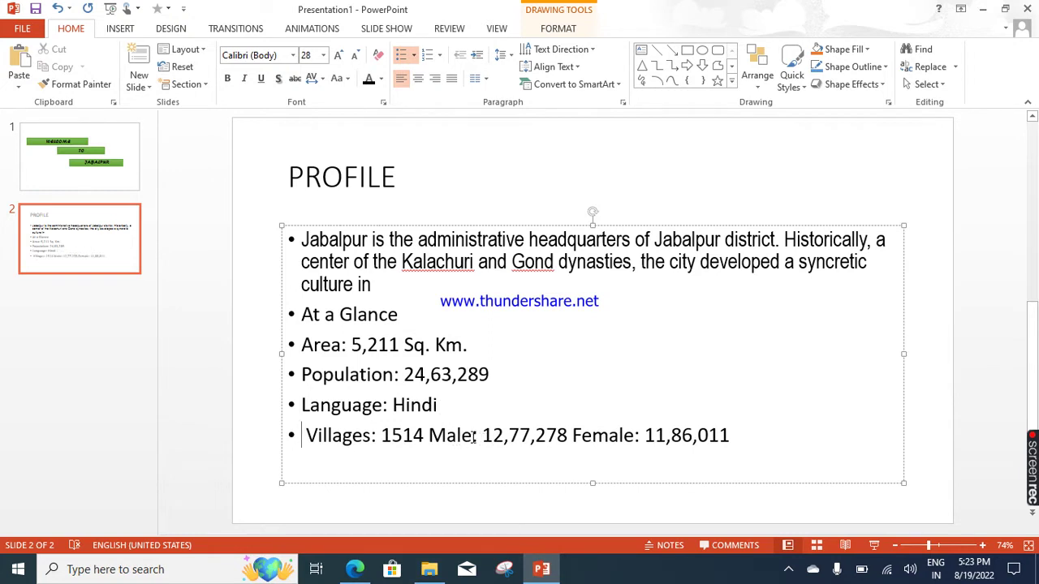
click(427, 436)
key(Return)
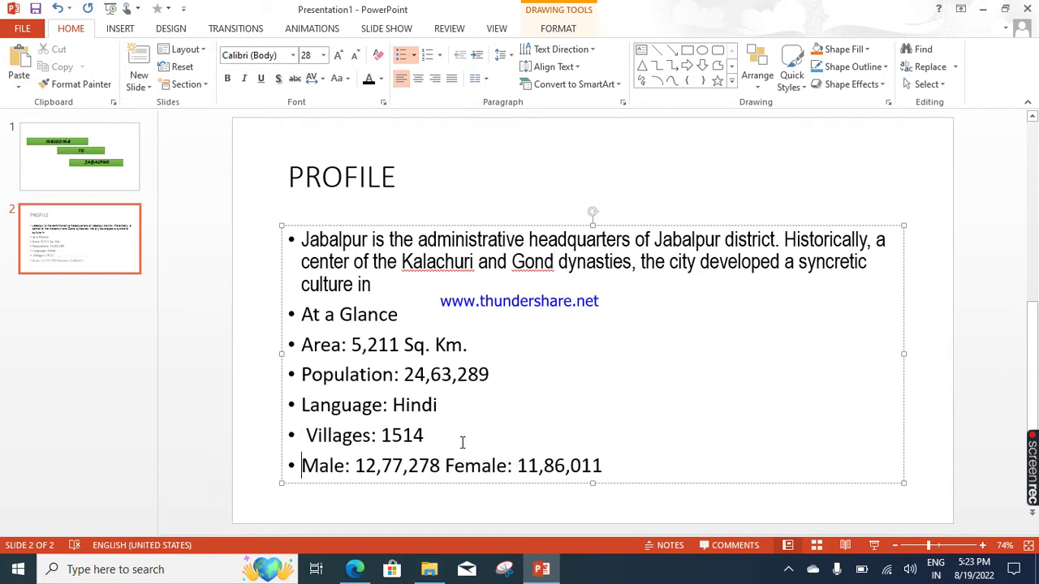
click(445, 465)
key(Return)
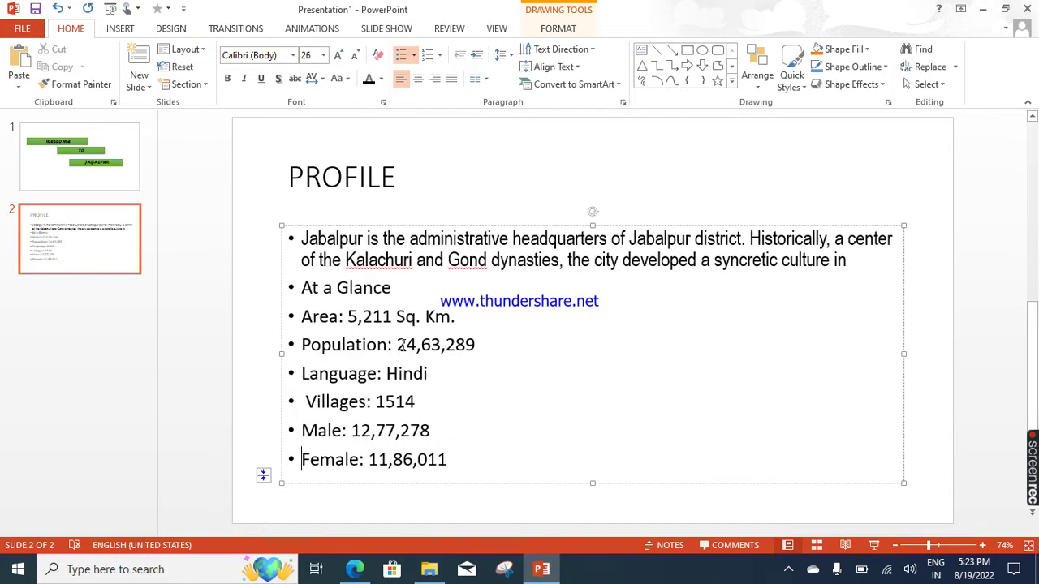
drag(408, 228, 405, 220)
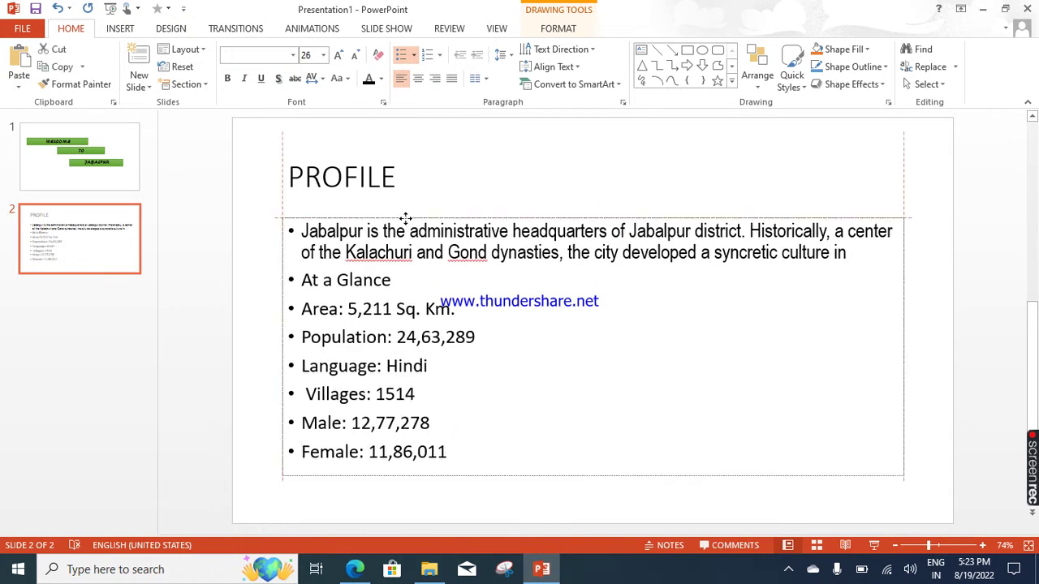
click(137, 86)
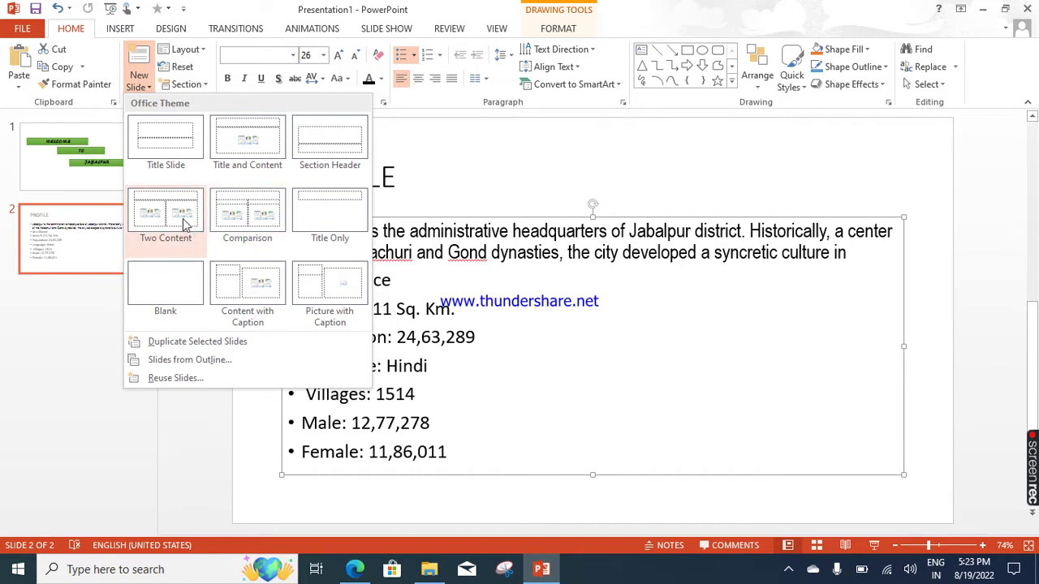
click(182, 217)
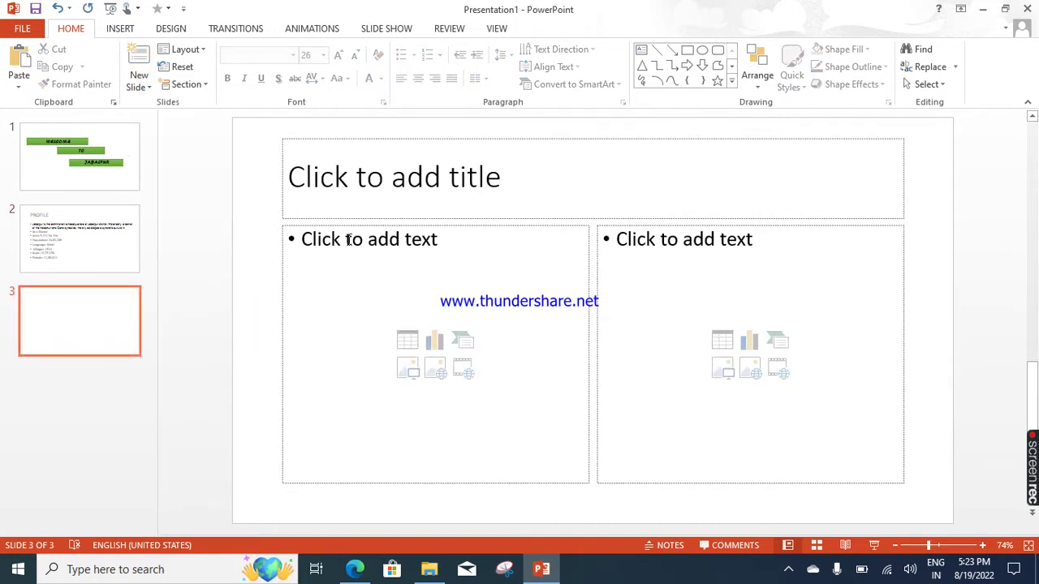
click(138, 85)
click(241, 203)
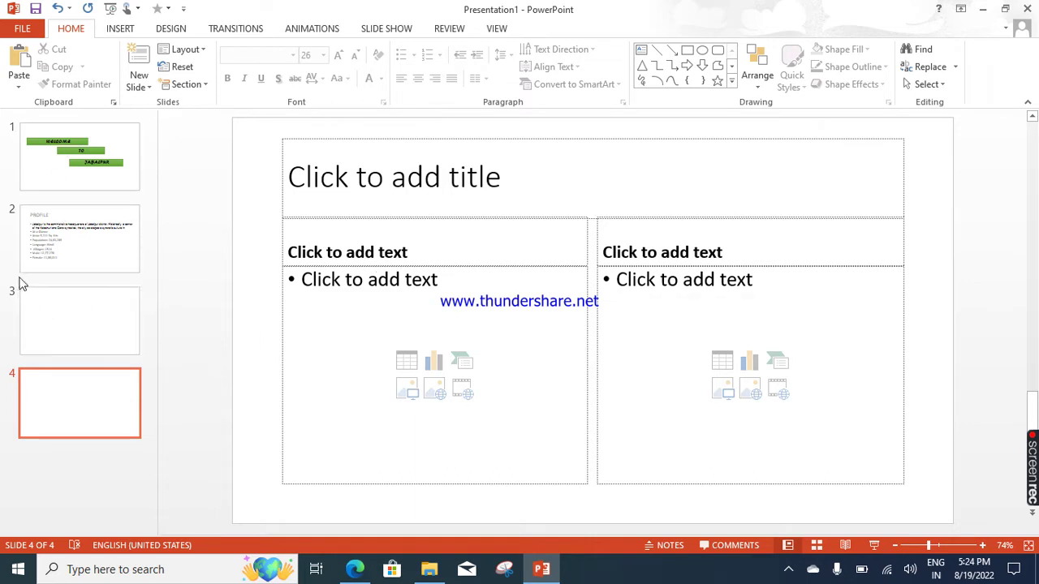
click(89, 309)
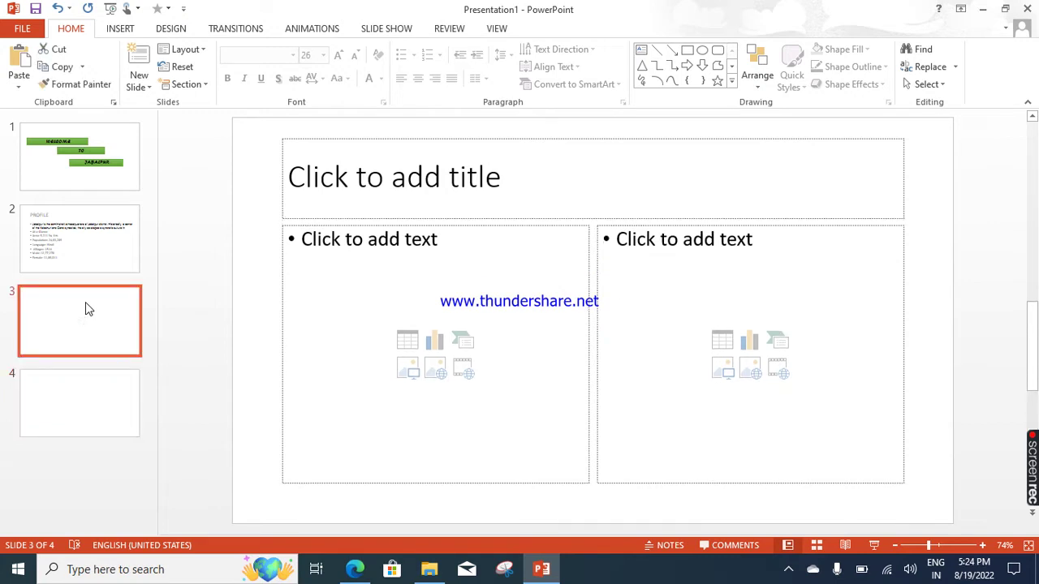
key(Delete)
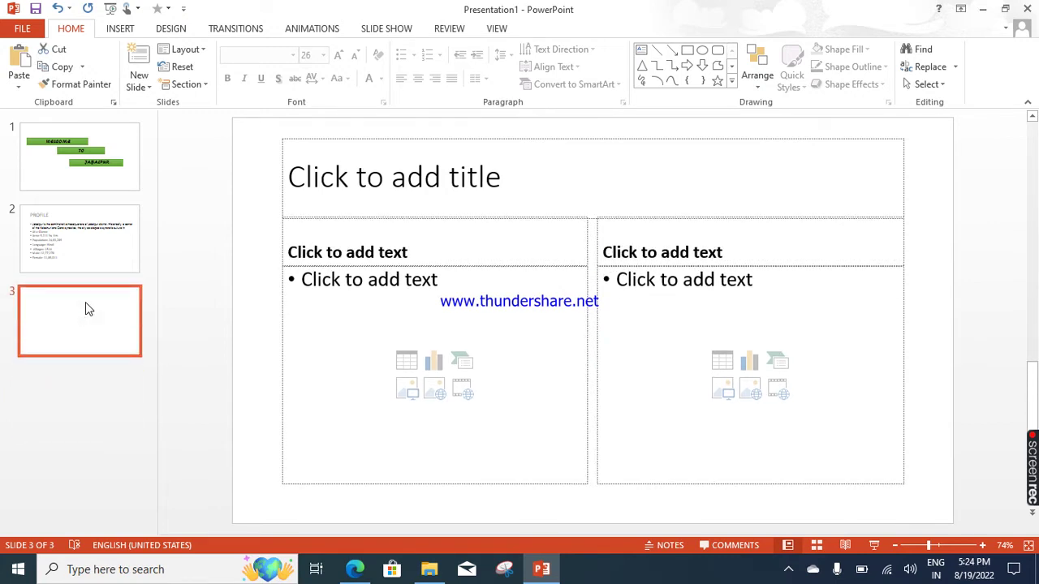
key(Delete)
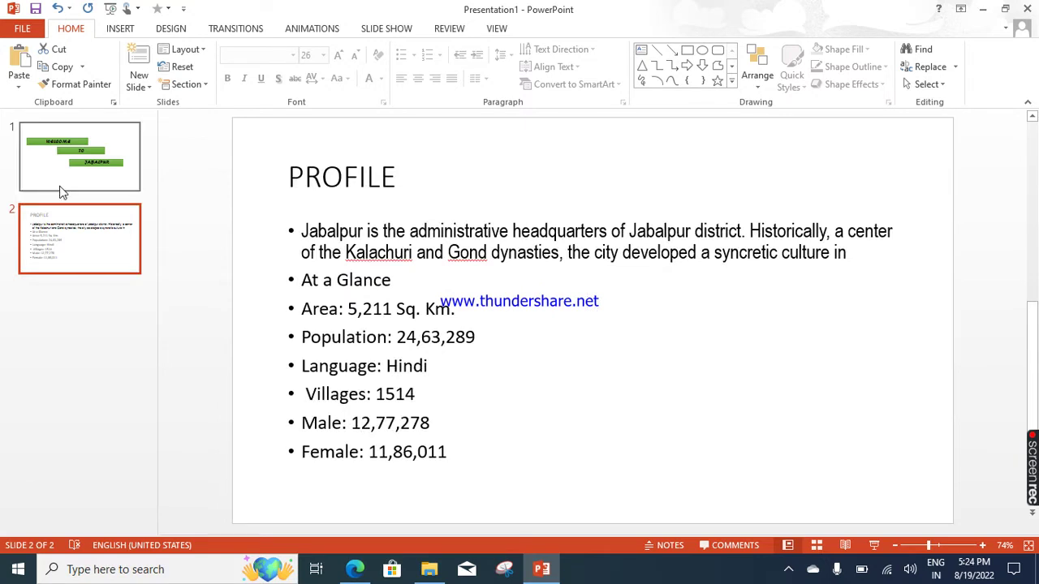
Insert slide 3 after PROFILE and switch it to the Title Only layout
click(136, 90)
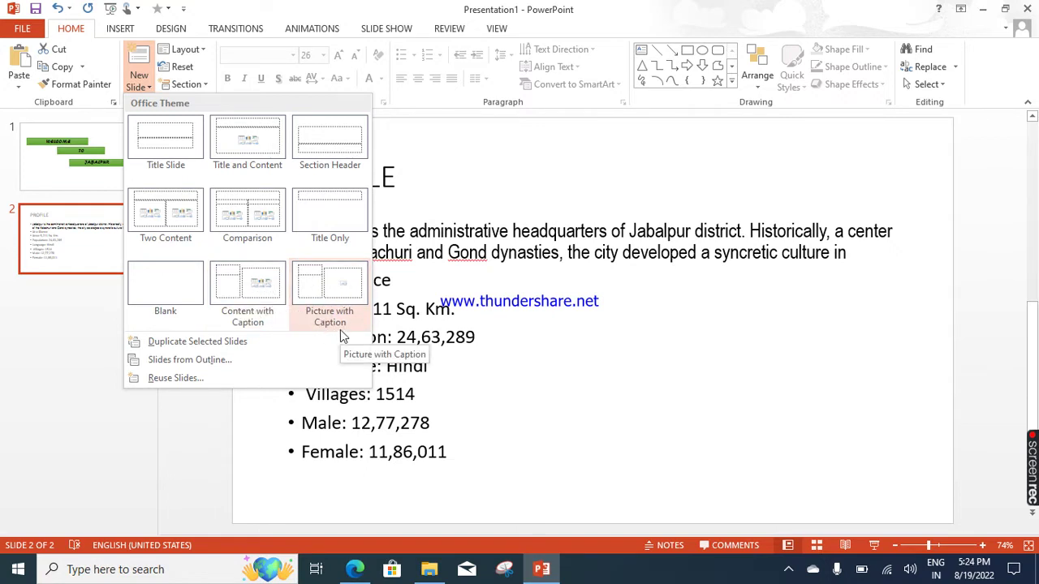
click(254, 162)
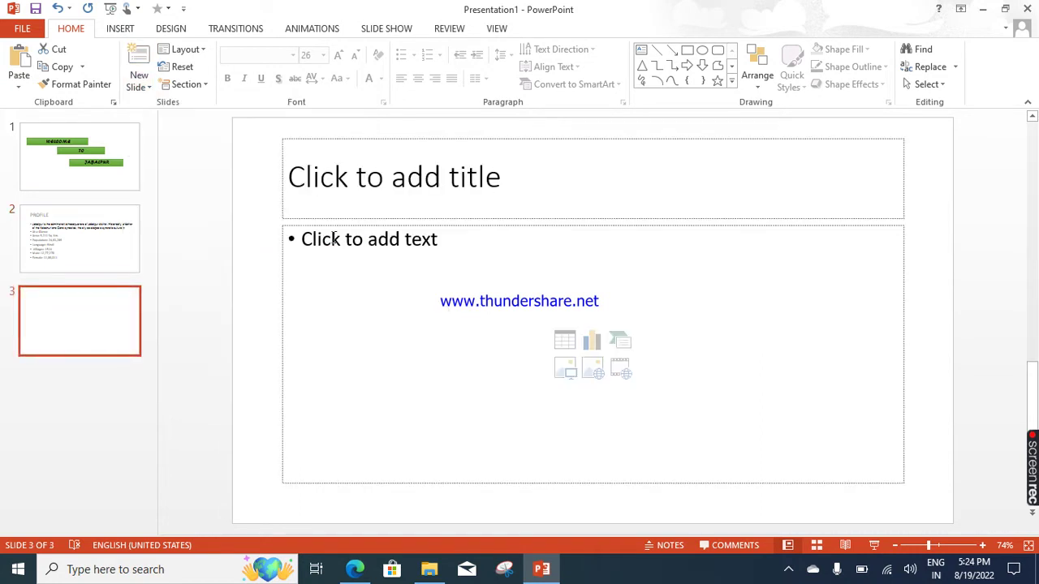
click(138, 85)
click(183, 50)
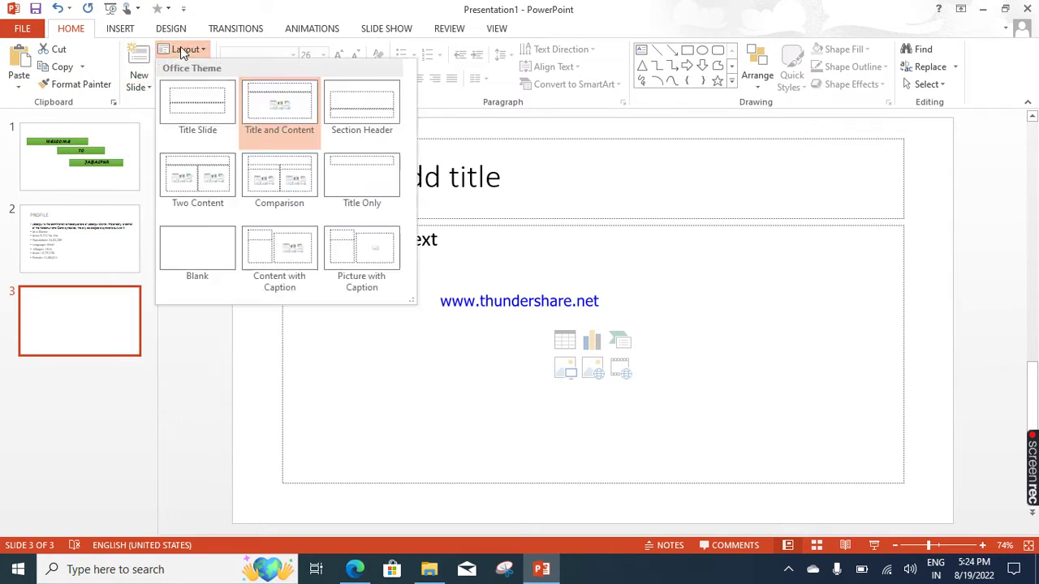
click(366, 186)
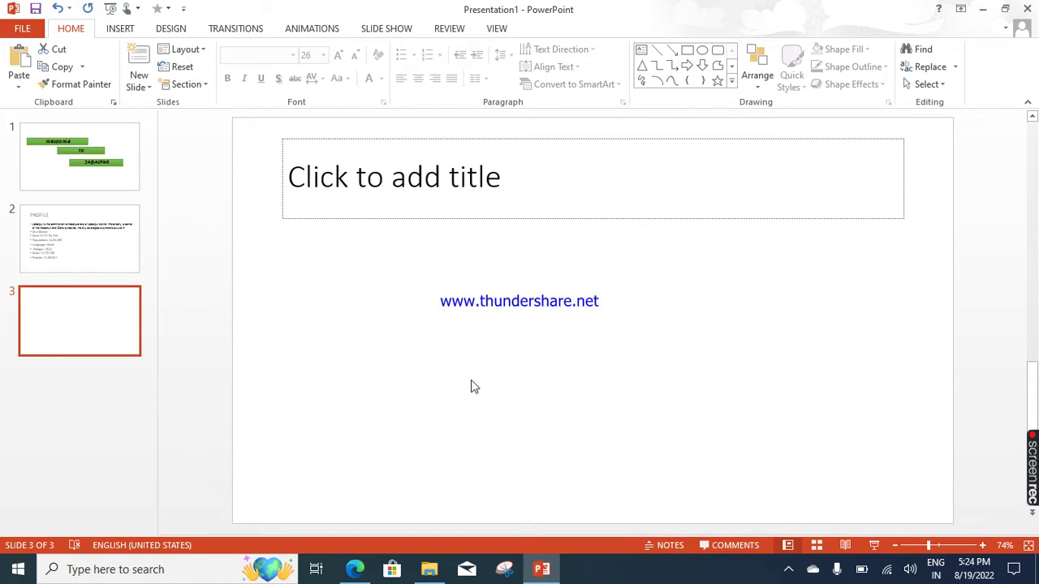
Browse the district website pages and the saved Jabalpur files in Edge
click(355, 569)
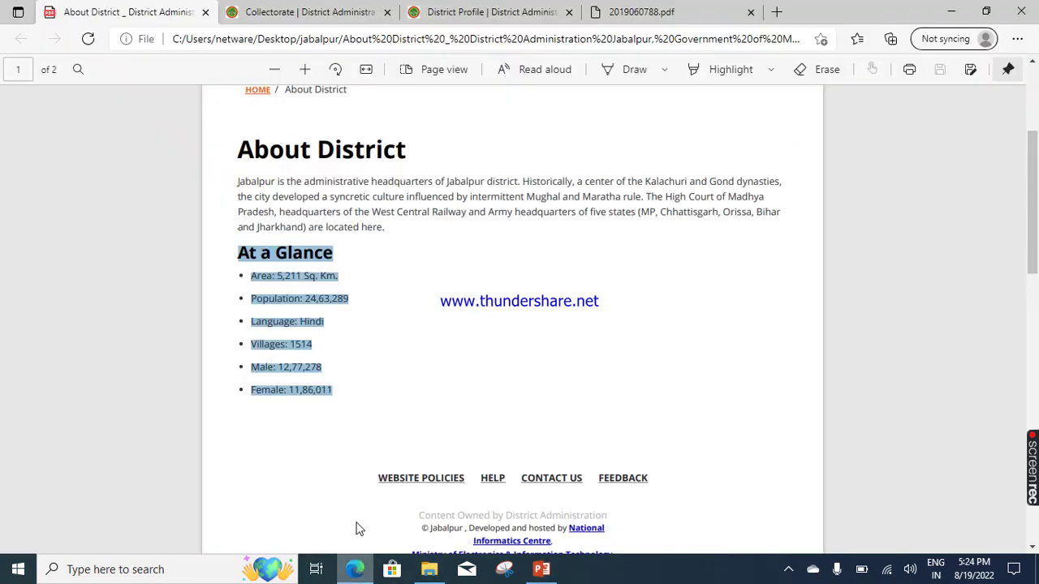
click(343, 15)
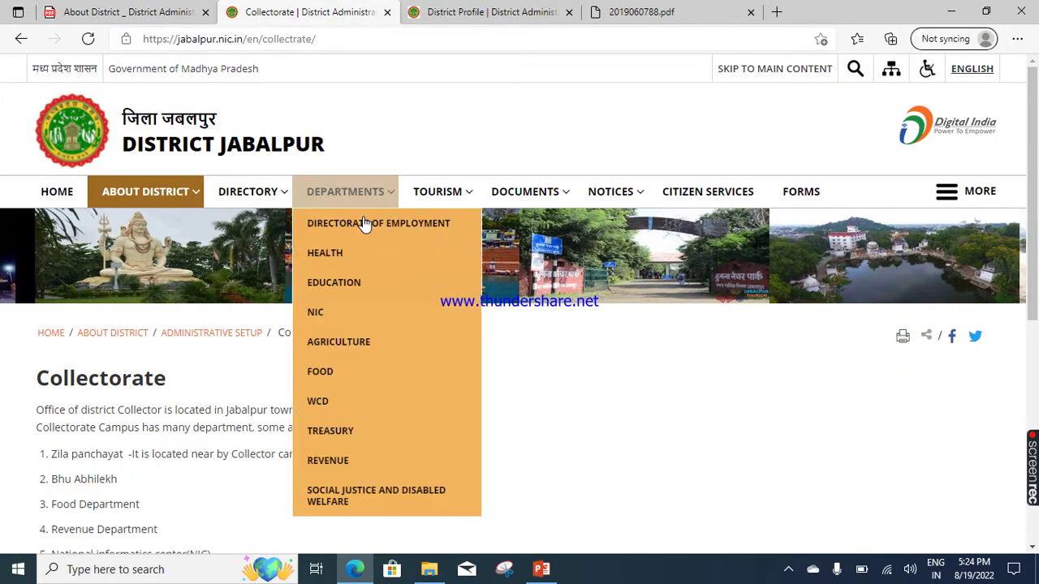
click(473, 15)
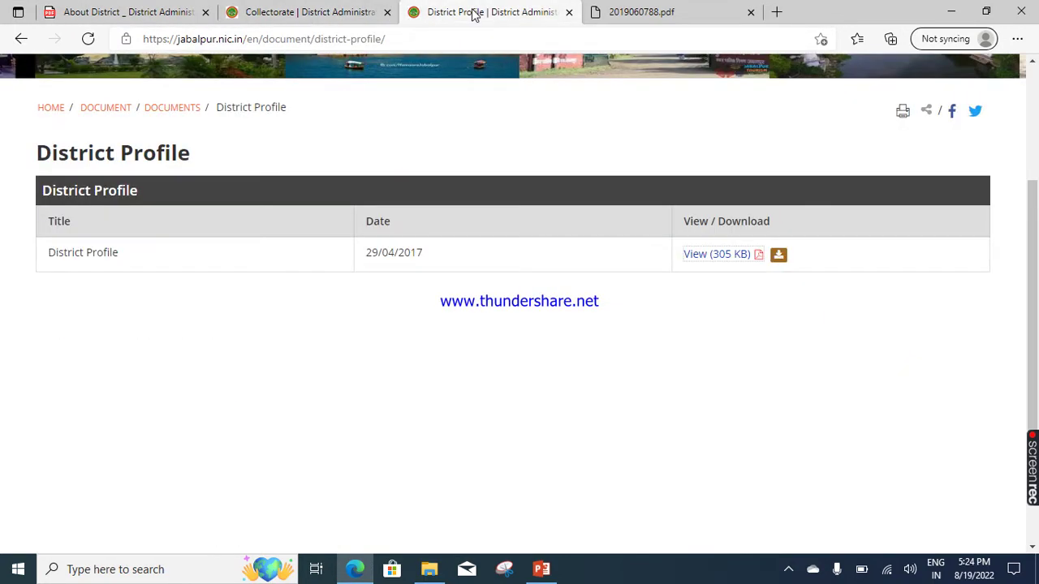
click(638, 10)
click(429, 568)
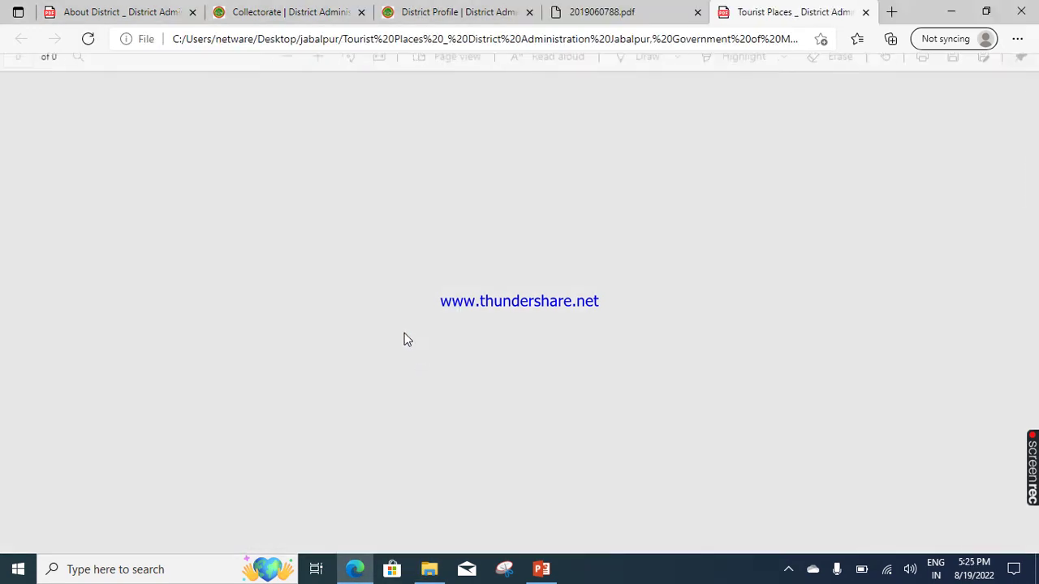
scroll(431, 417, down, 4)
scroll(430, 417, down, 1)
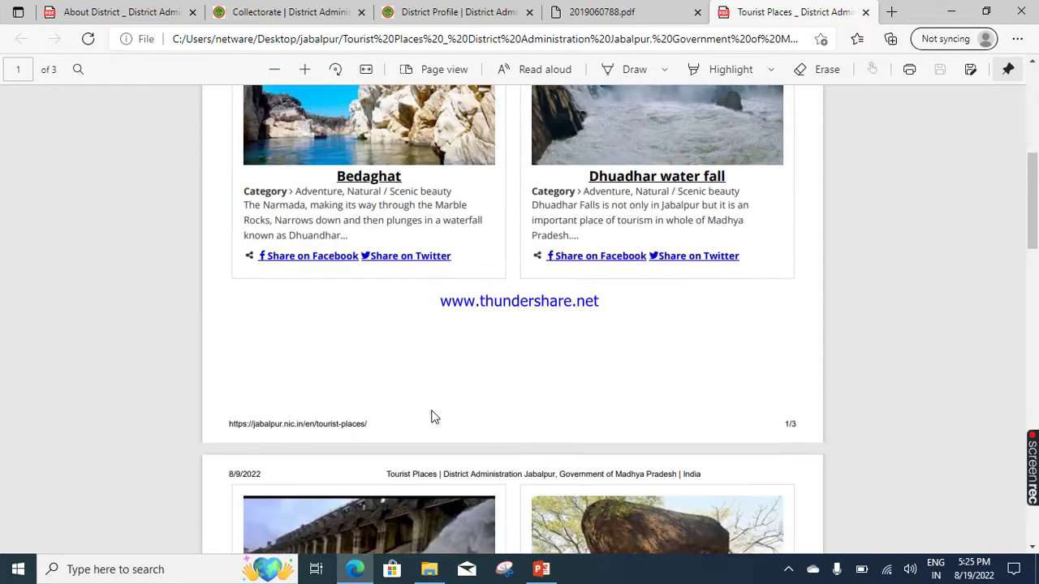
scroll(431, 417, up, 1)
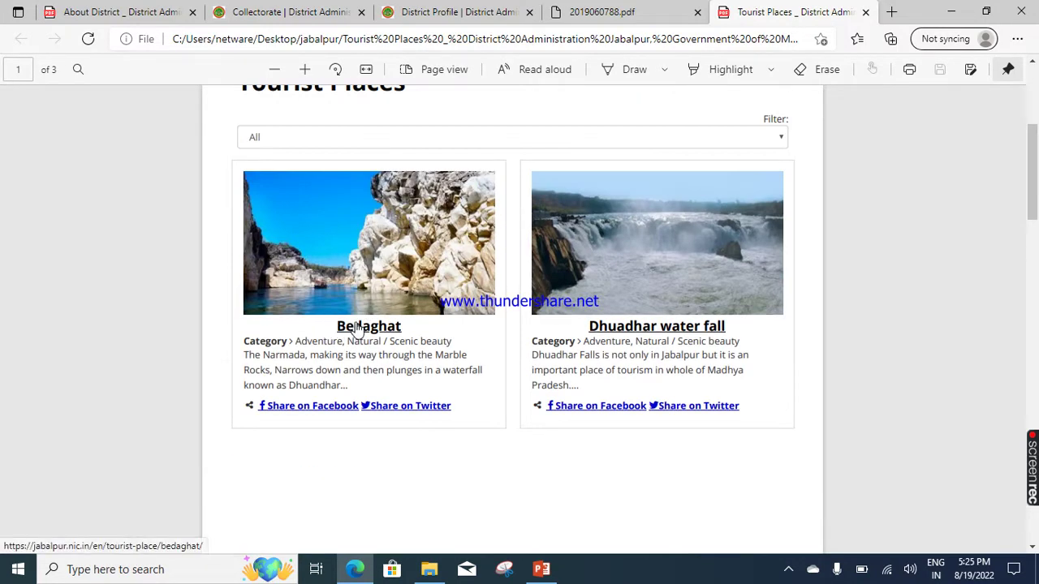
Copy the Bedaghat heading, category line and description from its page, then return to PowerPoint
click(430, 332)
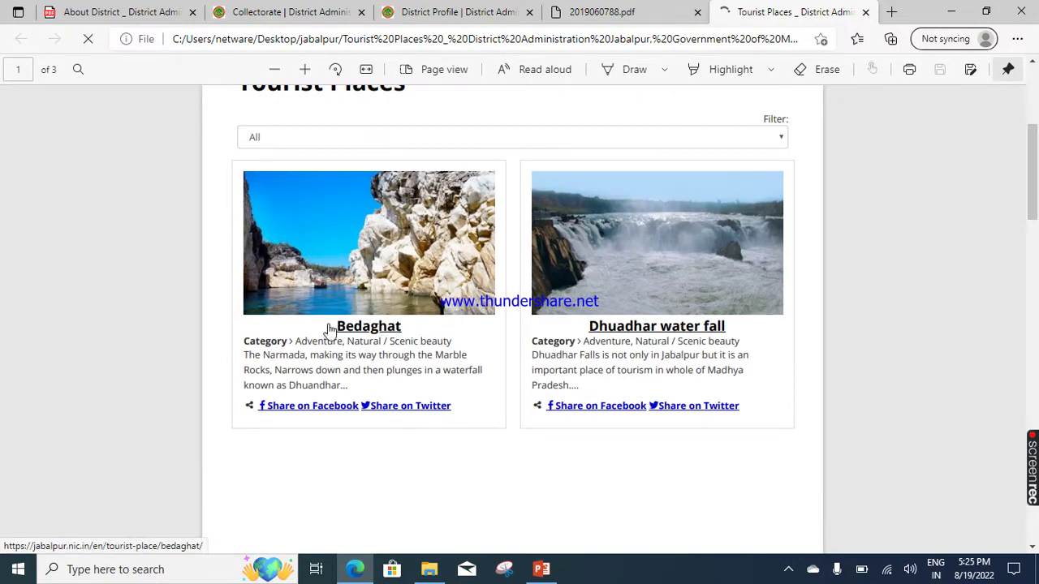
scroll(341, 357, up, 2)
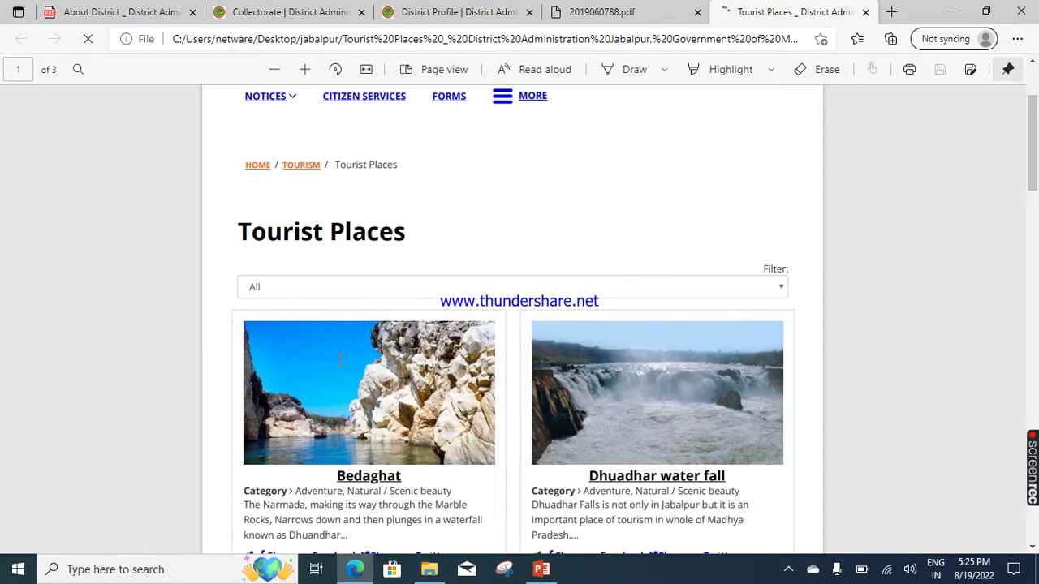
scroll(342, 357, down, 3)
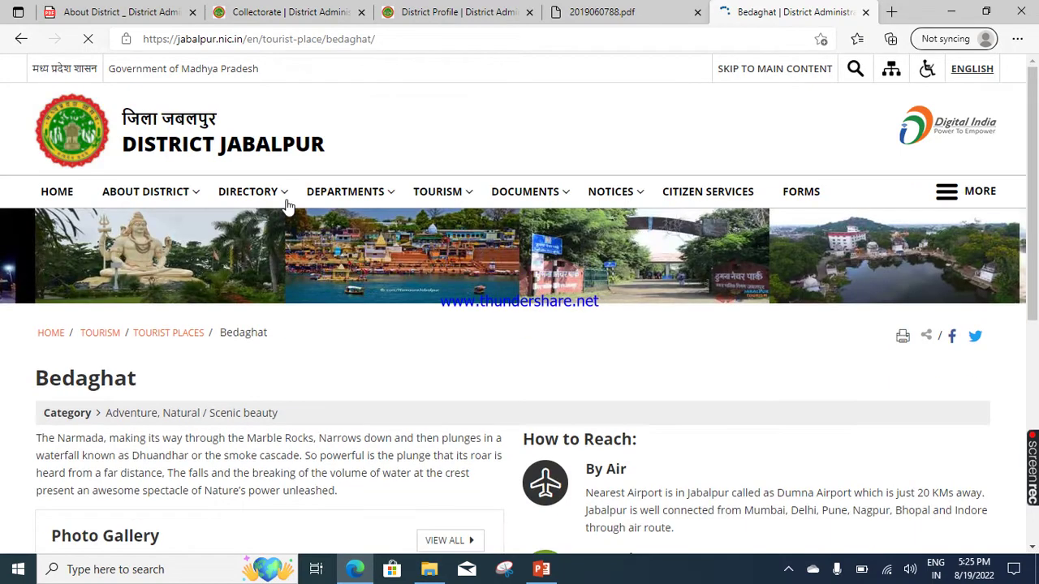
drag(39, 377, 345, 499)
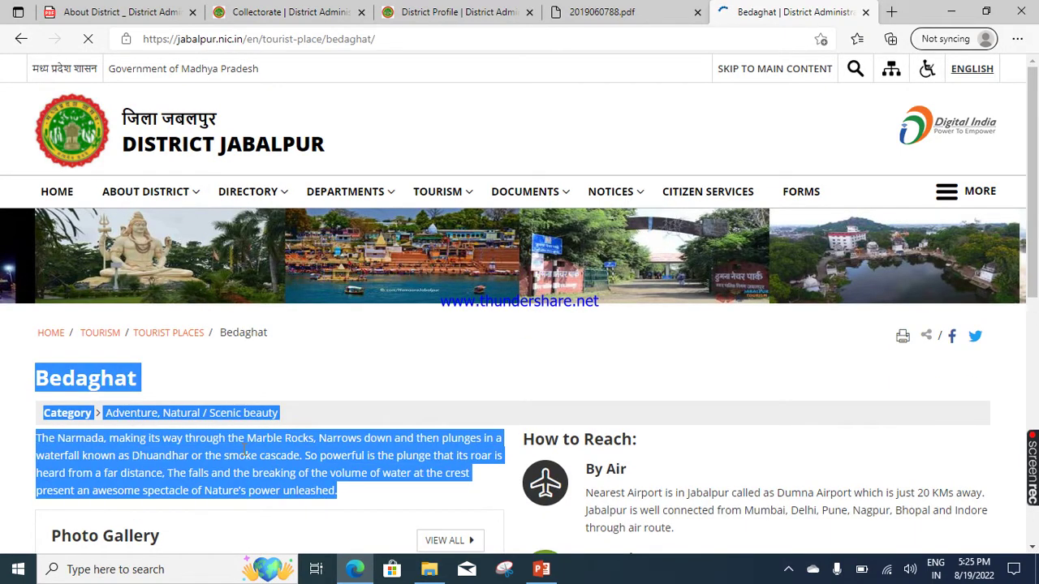
click(541, 568)
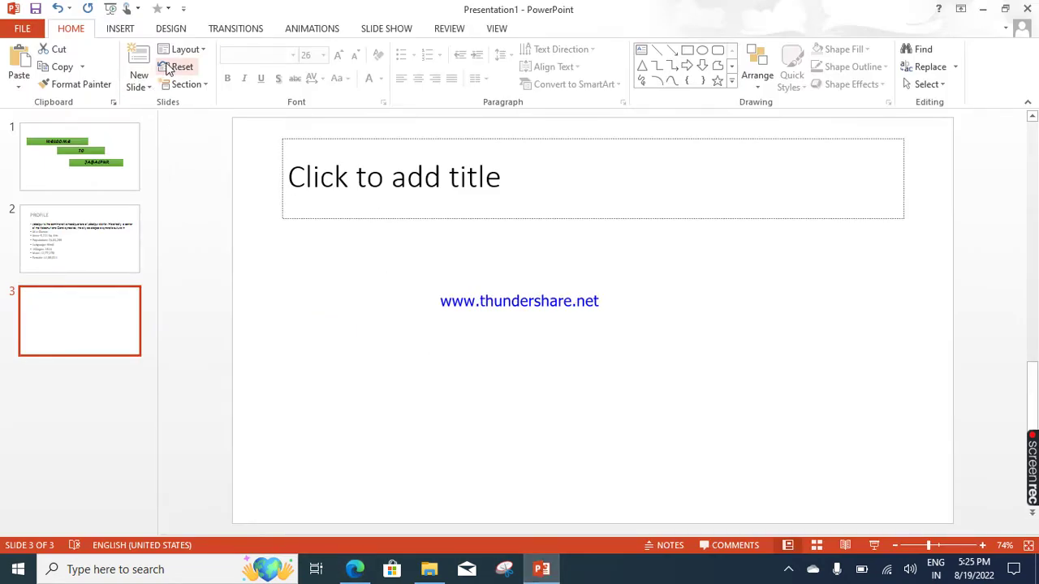
Paste the copied Bedaghat text into slide 3's empty title placeholder
click(414, 186)
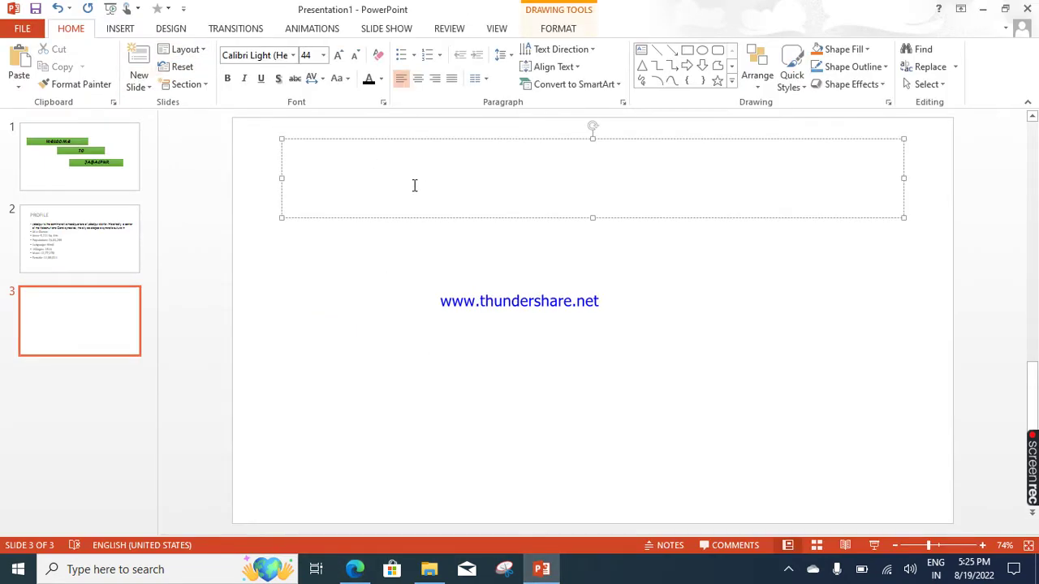
key(ctrl+v)
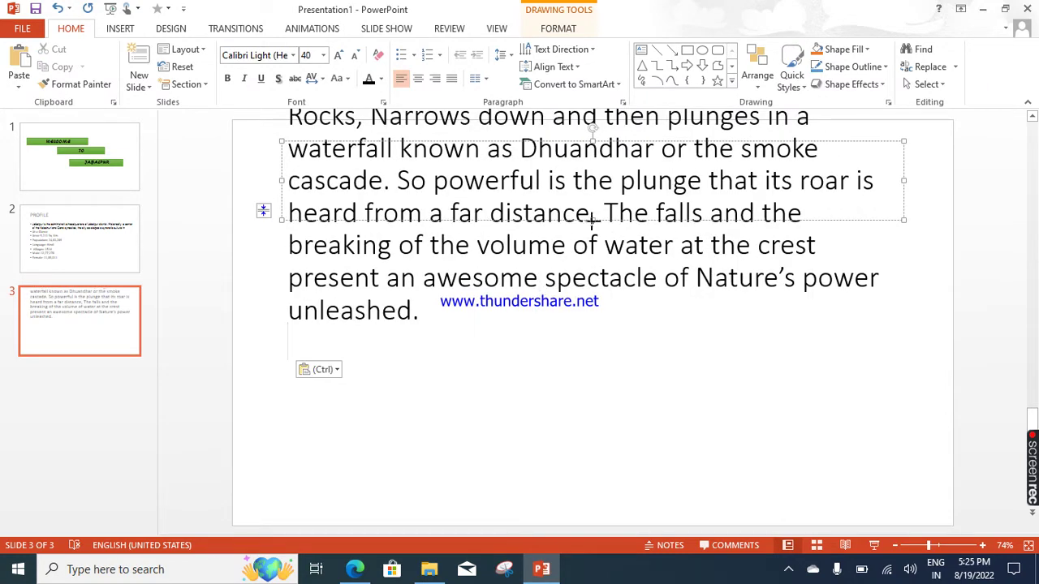
key(Escape)
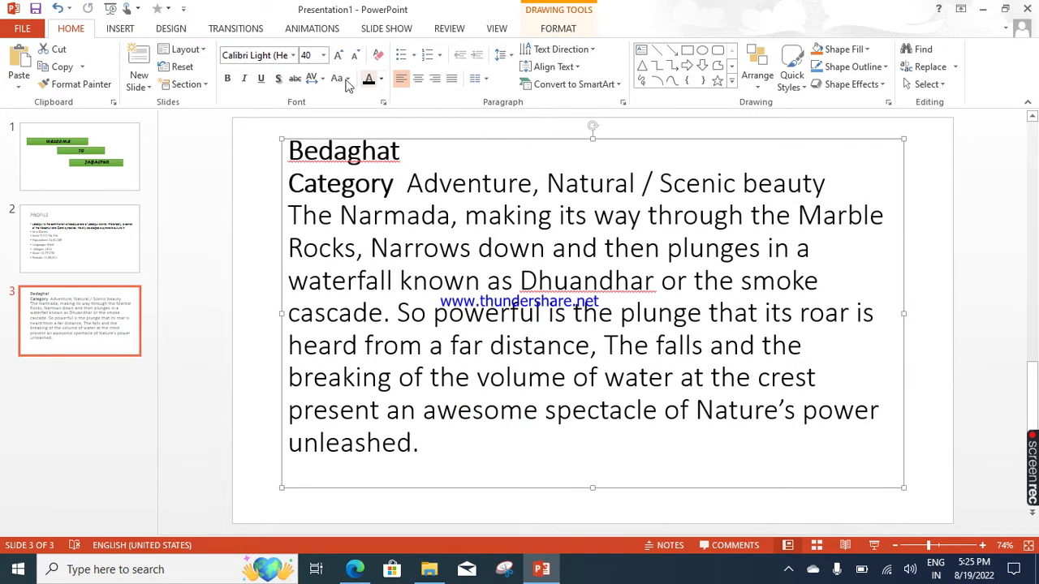
Shrink the Bedaghat text to 25 point and move its box lower on the slide
click(355, 55)
click(356, 55)
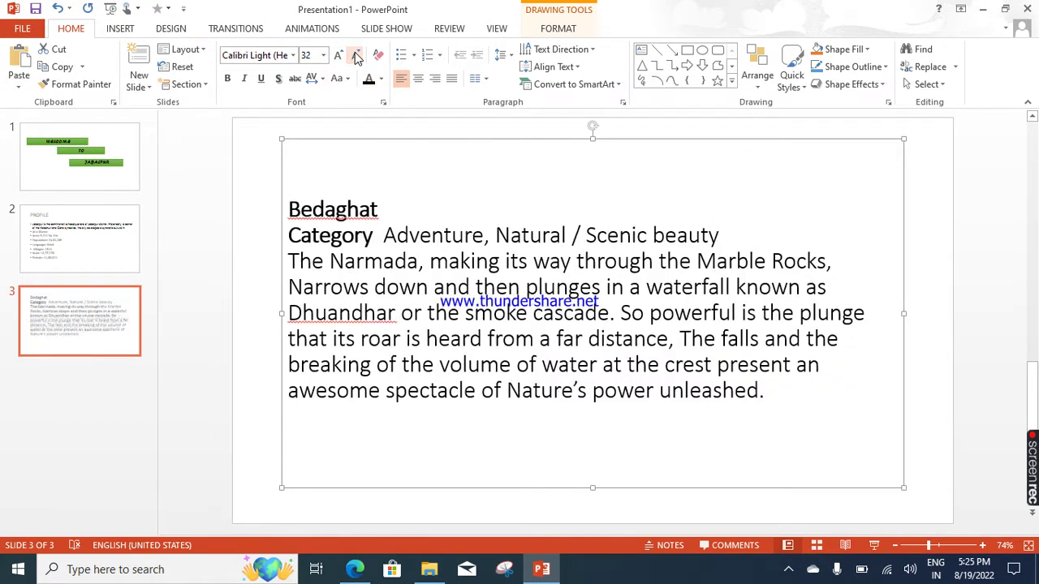
click(355, 55)
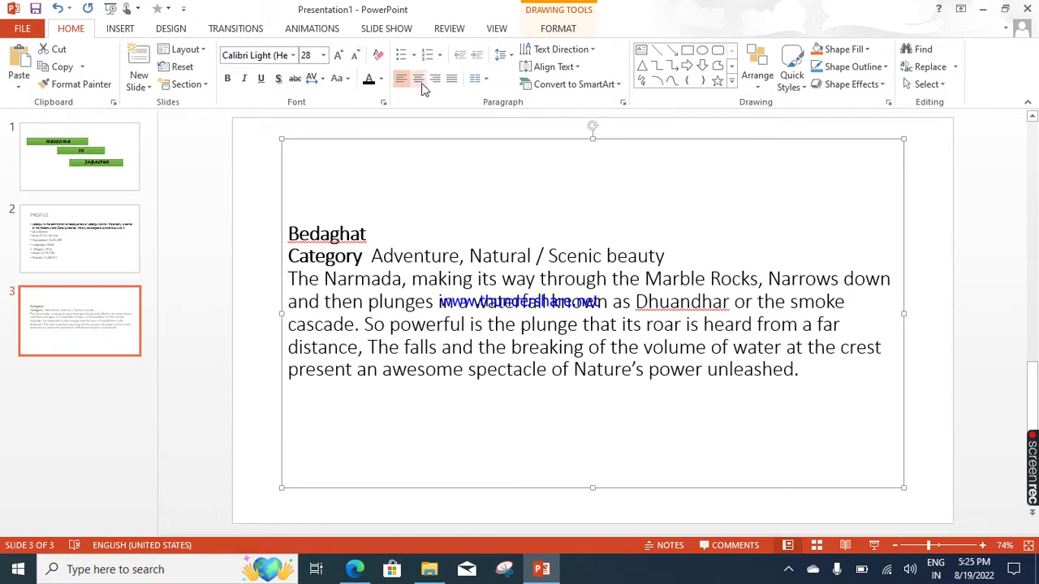
key(Escape)
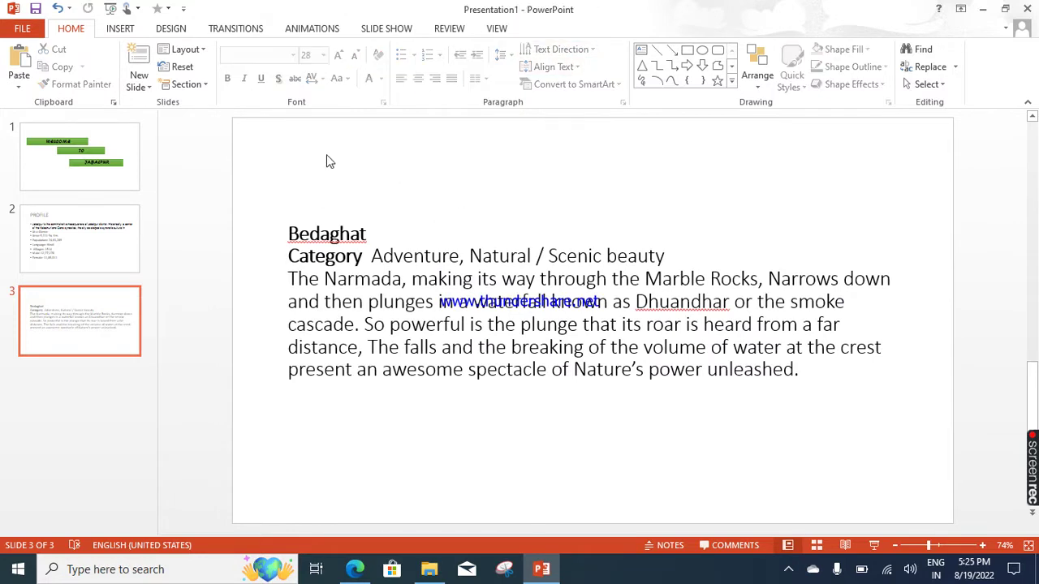
click(319, 233)
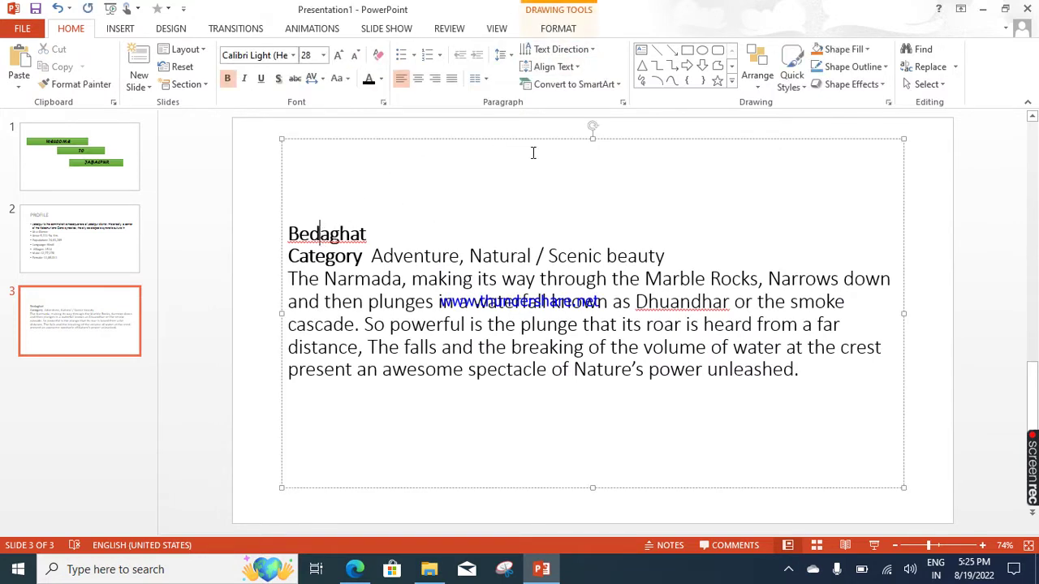
drag(592, 141, 544, 332)
Centre the text and make the Bedaghat heading 40 point and red
double_click(378, 347)
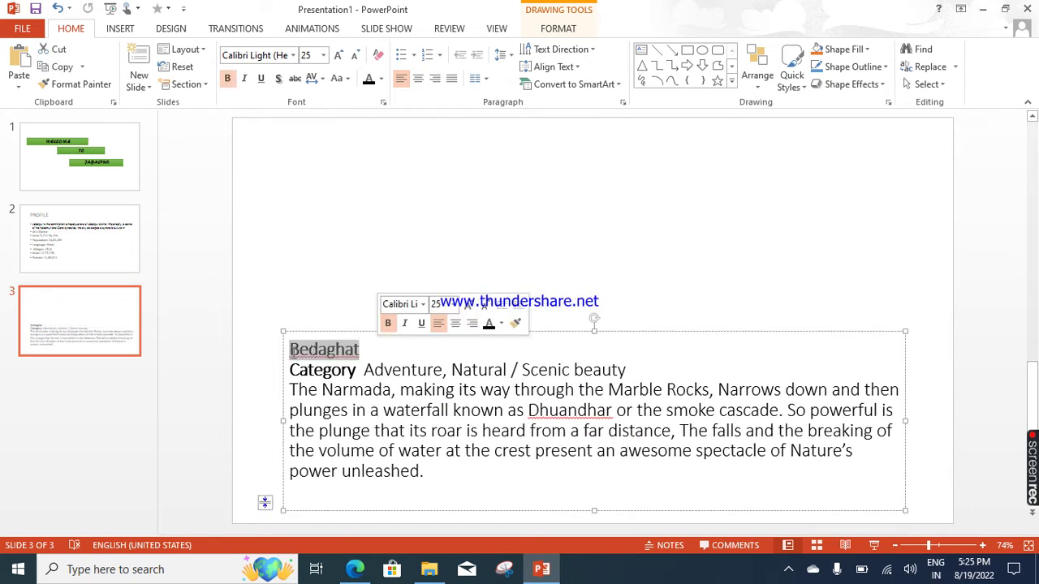
click(418, 78)
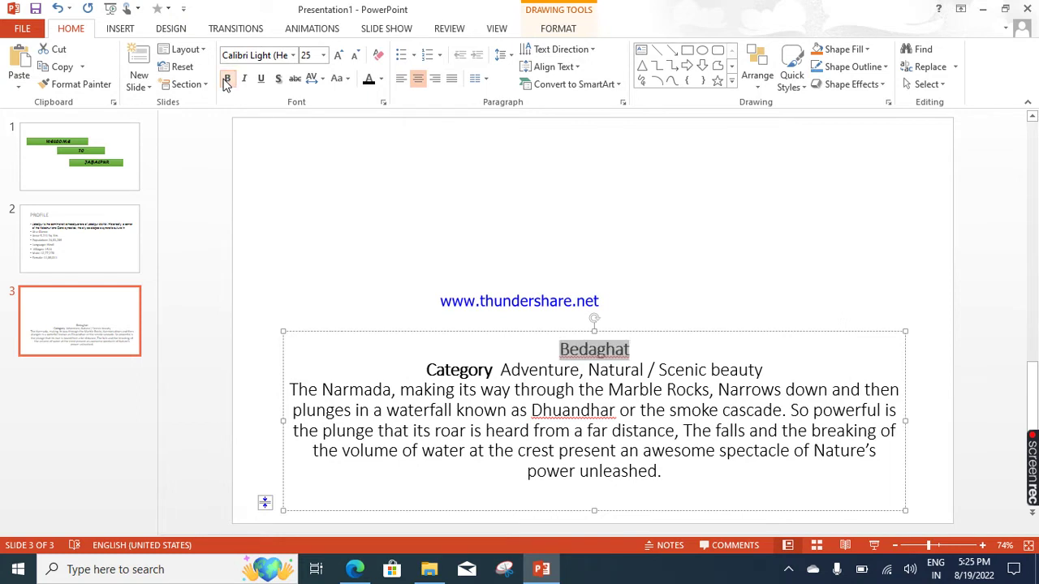
click(338, 55)
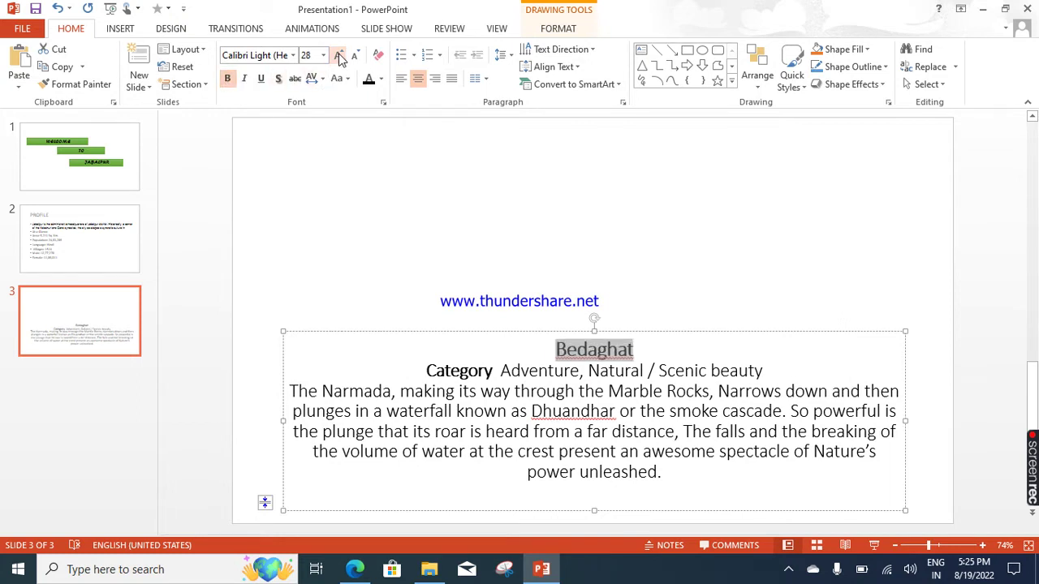
click(339, 55)
click(338, 55)
click(338, 56)
click(380, 79)
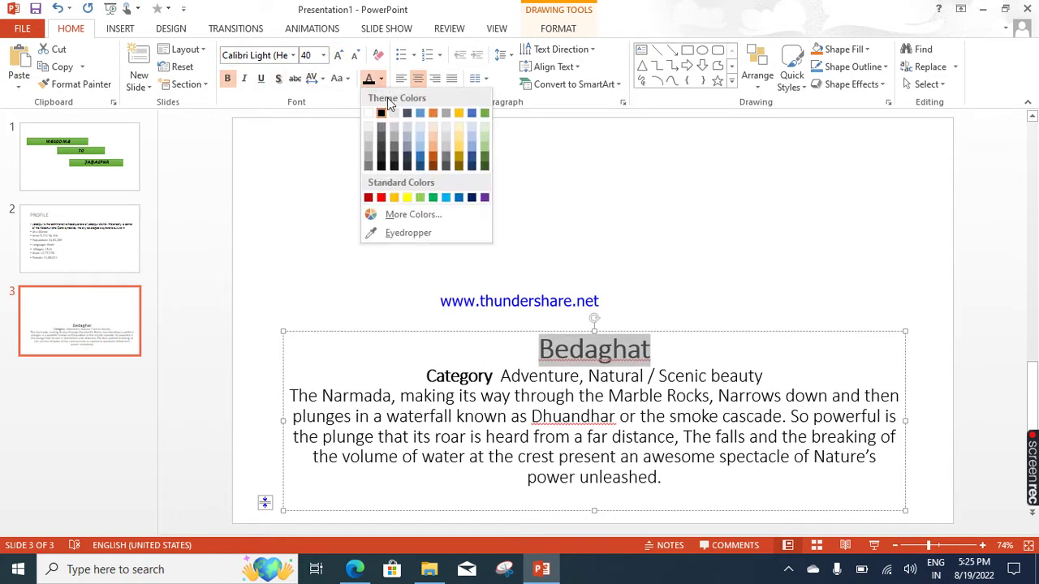
click(379, 198)
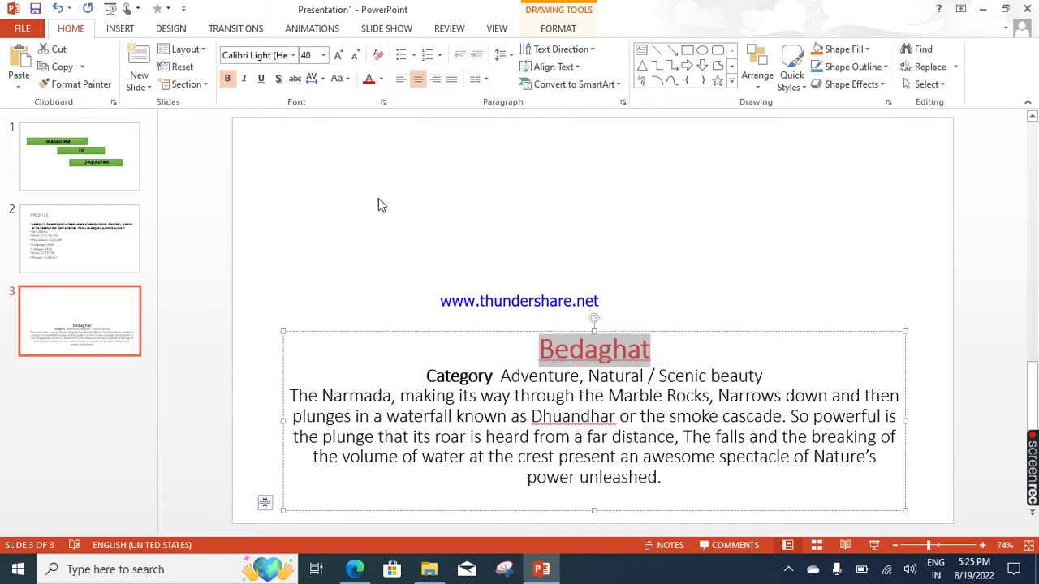
Left-align the category line and description, and tab the Bedaghat heading toward the centre
click(509, 245)
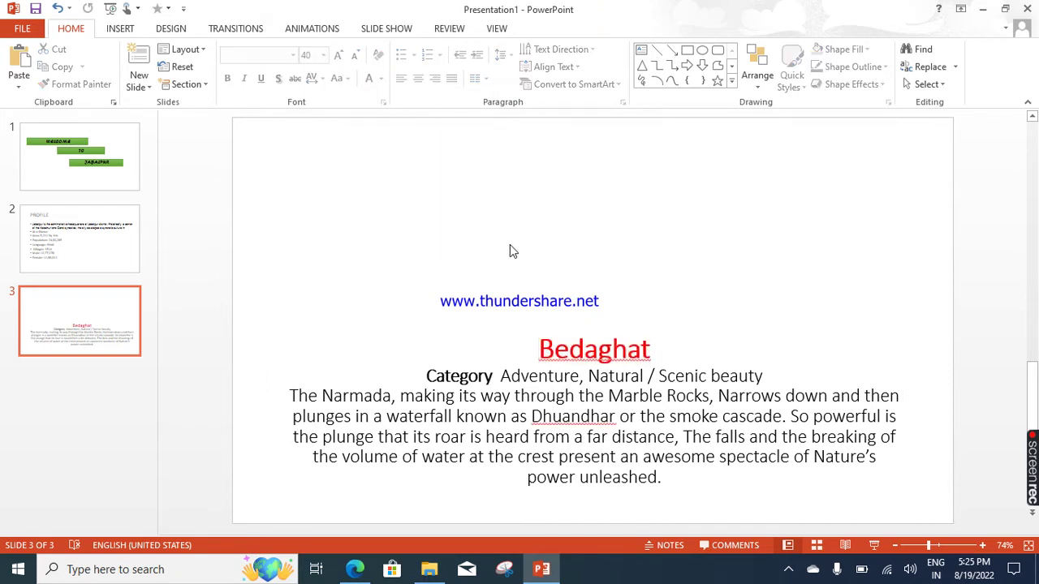
click(451, 376)
drag(428, 376, 664, 487)
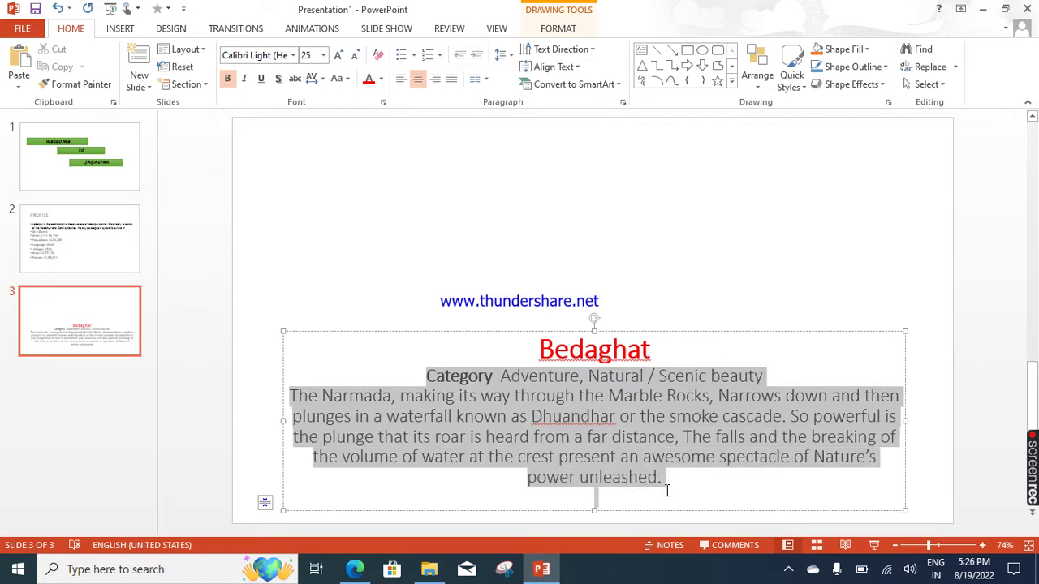
click(401, 79)
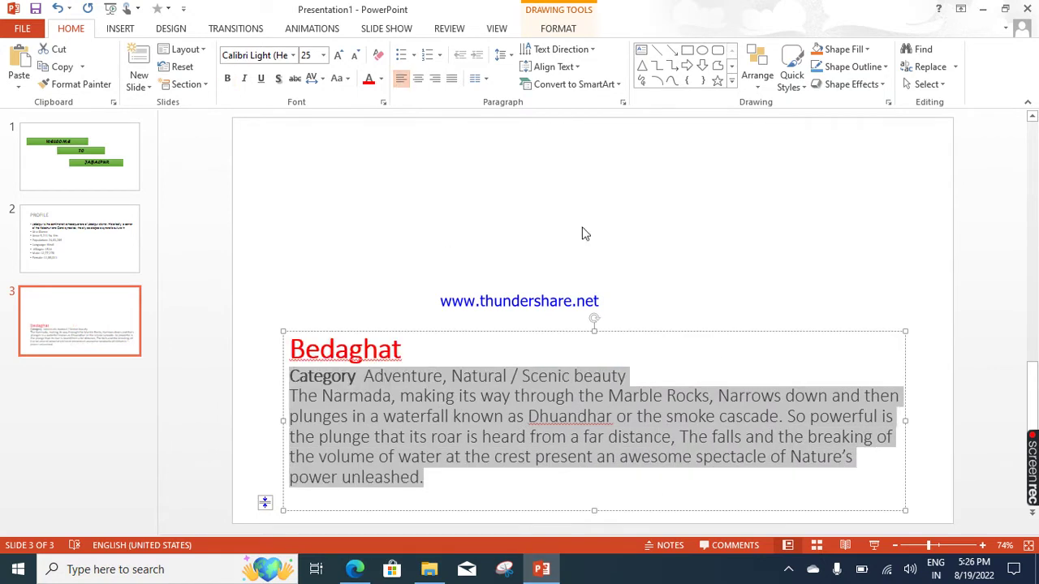
click(291, 349)
key(Tab)
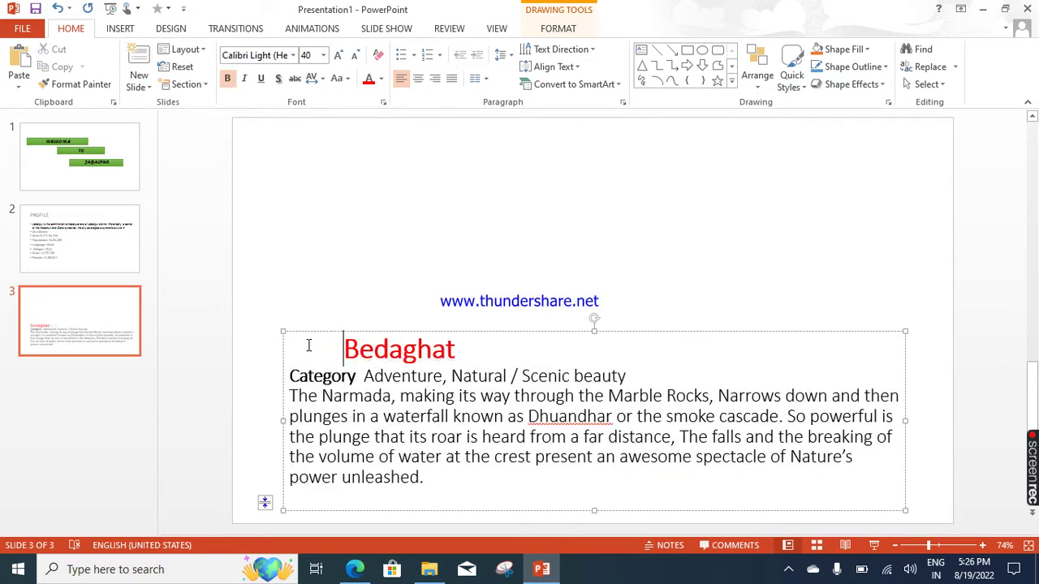
key(Tab)
key(Tab)
key(Tab)
click(397, 298)
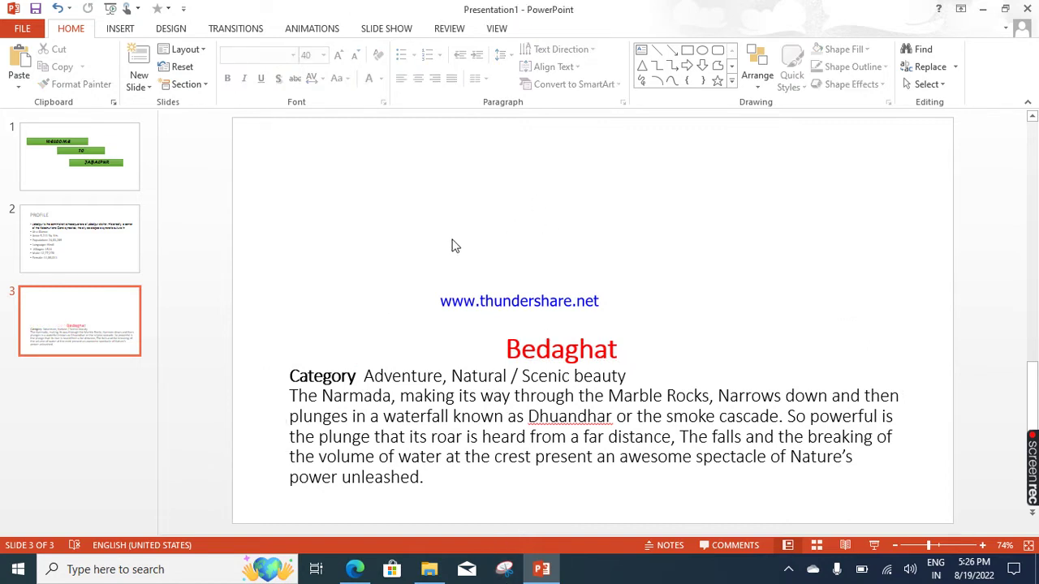
Copy the Bedaghat gallery photo from the web page and bring the presentation back
click(120, 29)
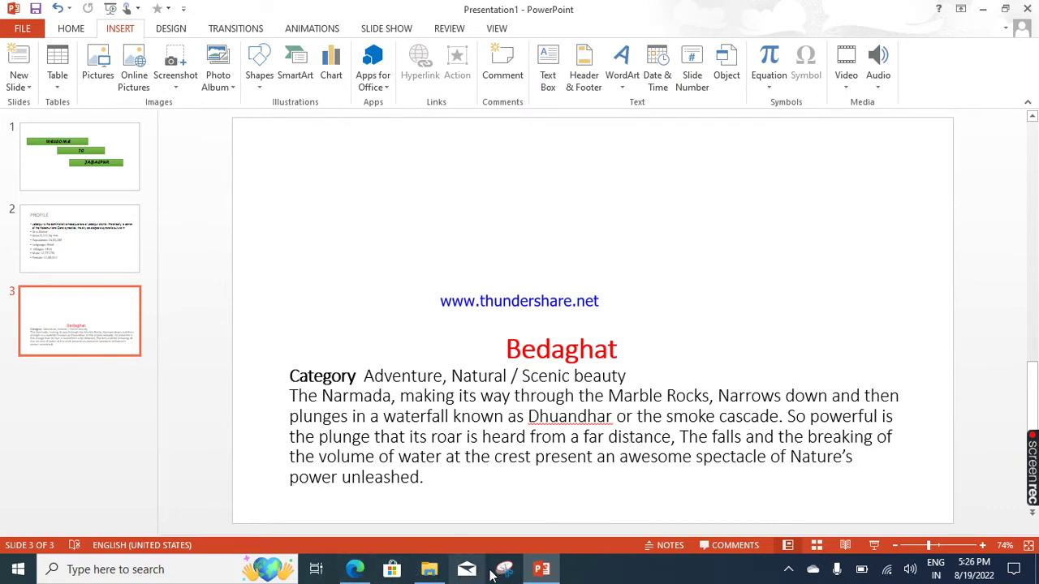
click(354, 568)
scroll(363, 419, down, 5)
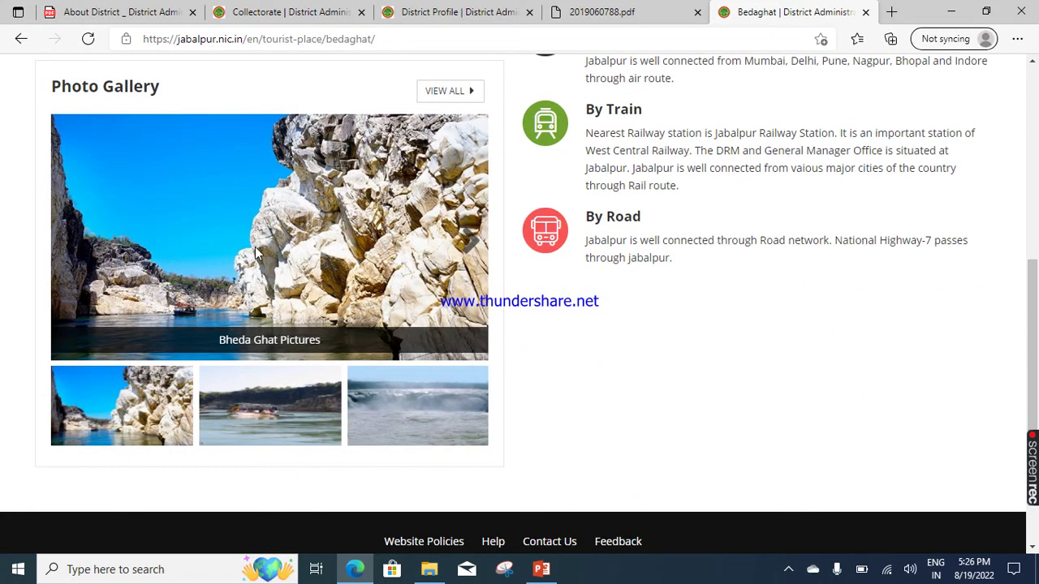
right_click(256, 253)
click(300, 313)
click(541, 569)
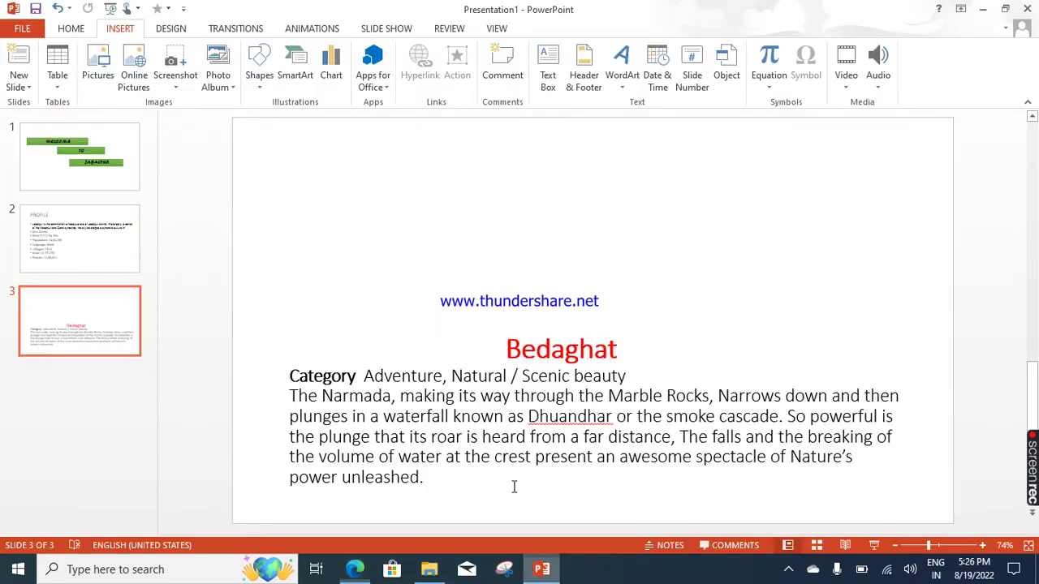
Paste the Bedaghat photo onto slide 3 using the destination theme, then recheck it in Edge
right_click(352, 227)
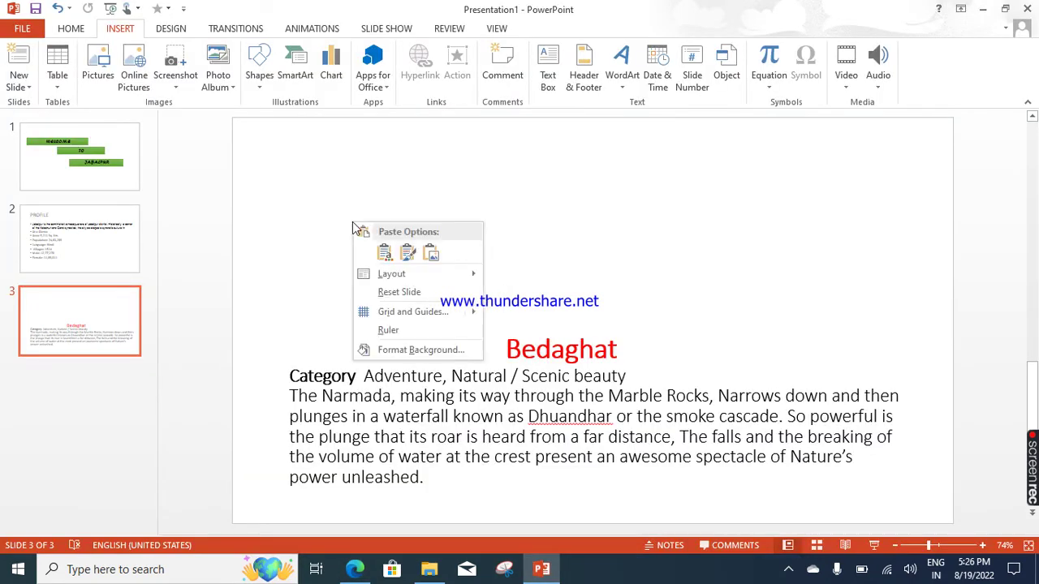
click(381, 258)
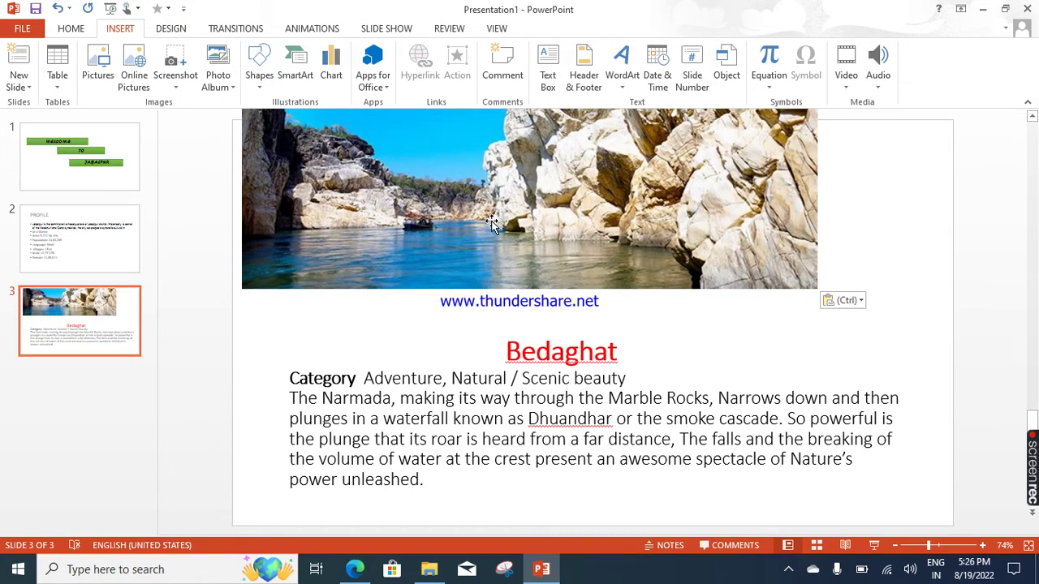
click(354, 569)
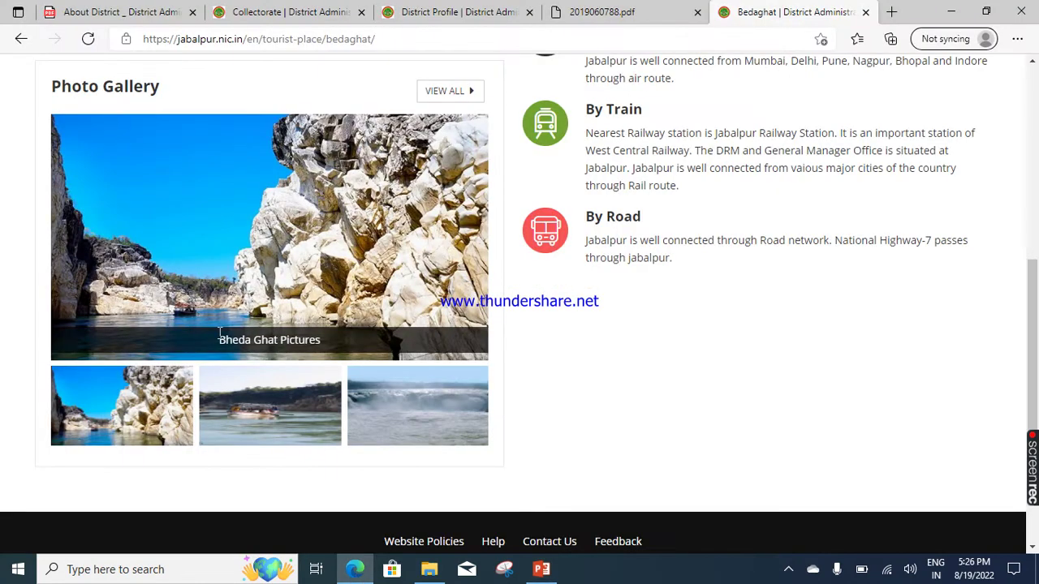
right_click(217, 242)
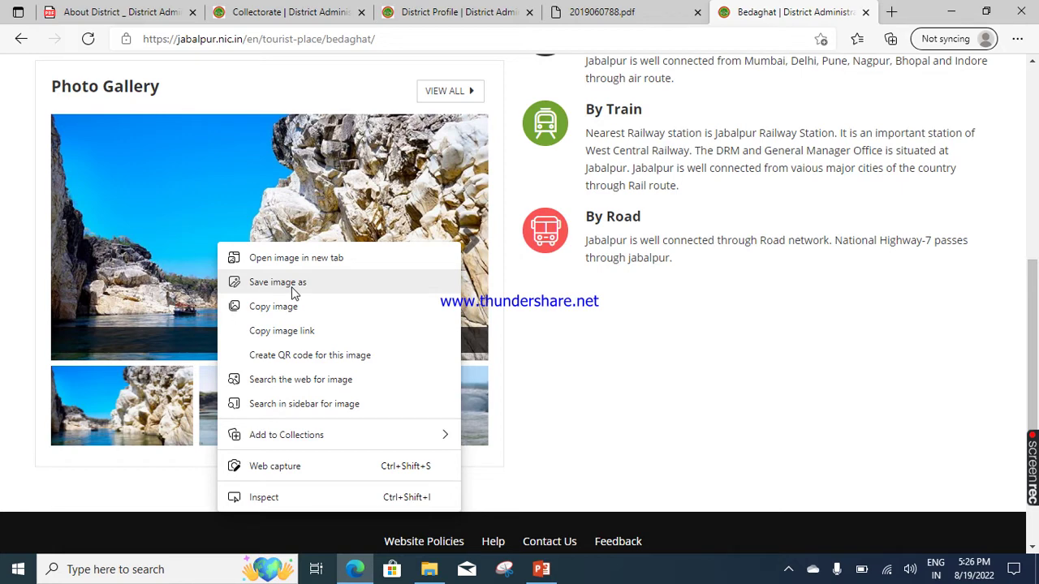
click(541, 569)
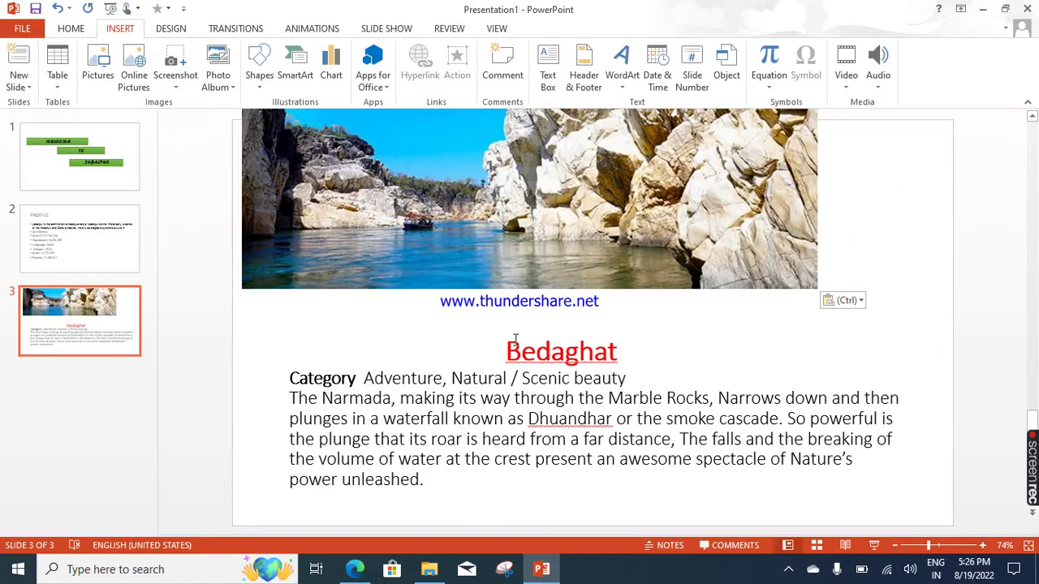
Resize the river photo to 3.29 × 5.84 inches and centre it above the Bedaghat heading
drag(475, 229, 530, 280)
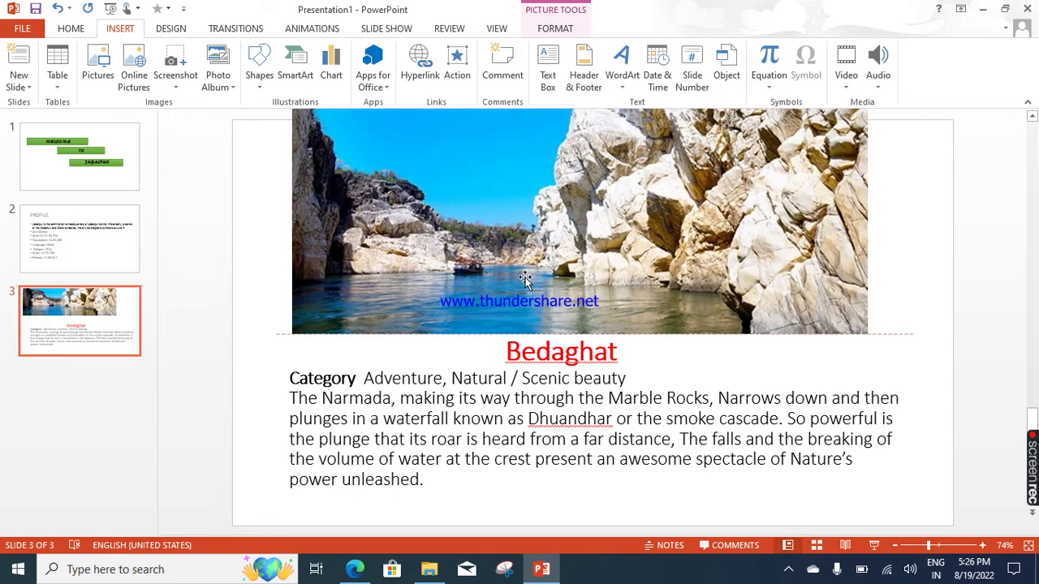
drag(579, 369, 579, 399)
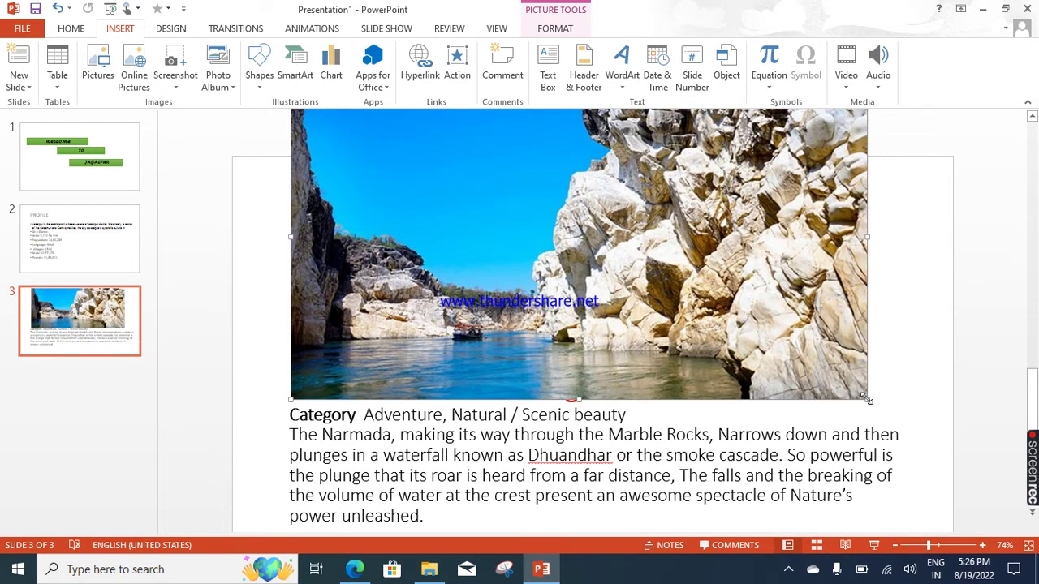
drag(867, 399, 557, 250)
mouse_move(496, 195)
mouse_down()
mouse_move(601, 300)
mouse_move(614, 266)
mouse_up()
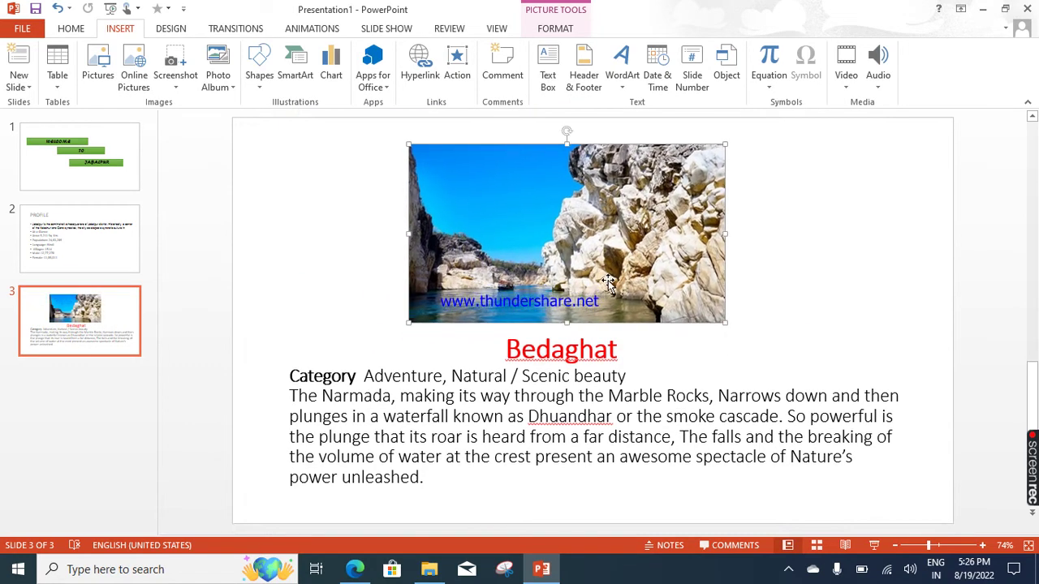
click(545, 30)
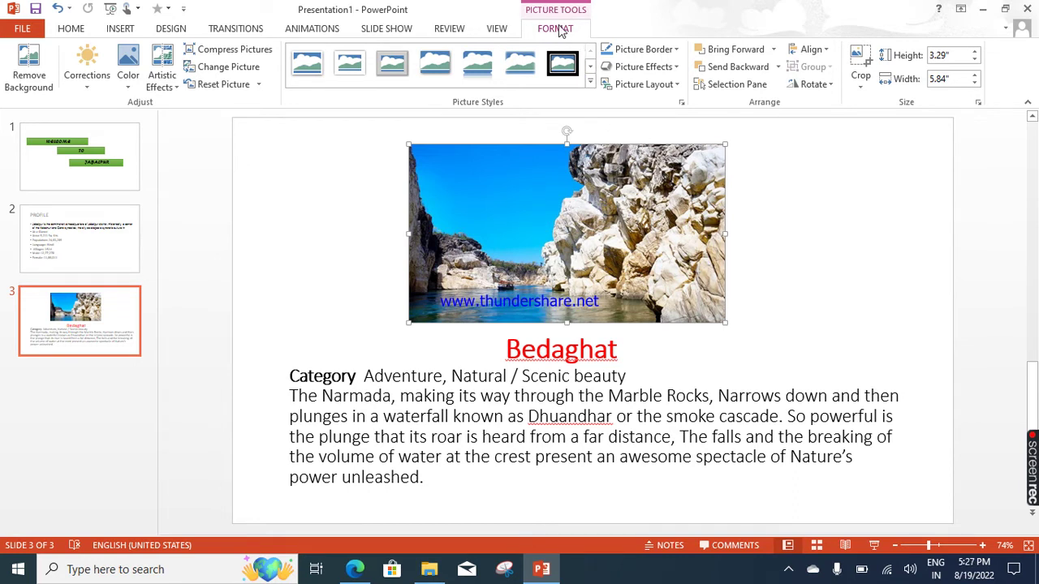
click(590, 82)
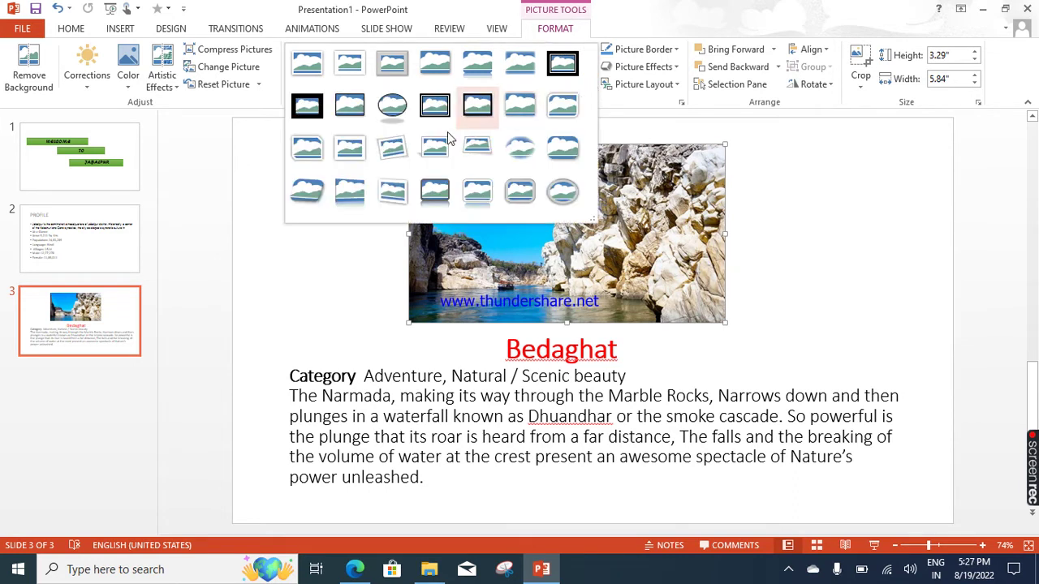
Give the photo the Beveled Oval, Black style and a Perspective 3-D rotation
click(395, 113)
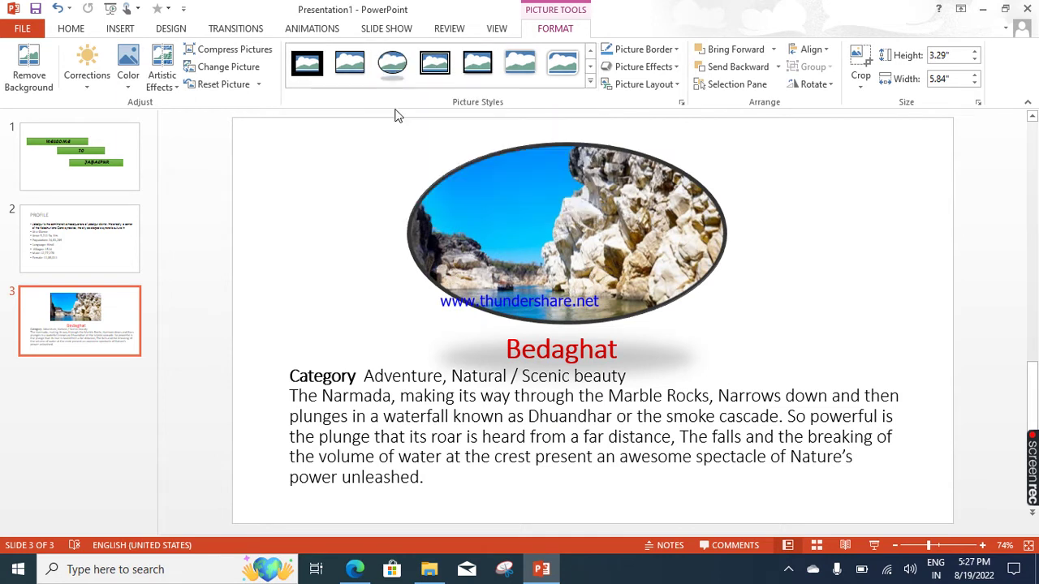
click(645, 67)
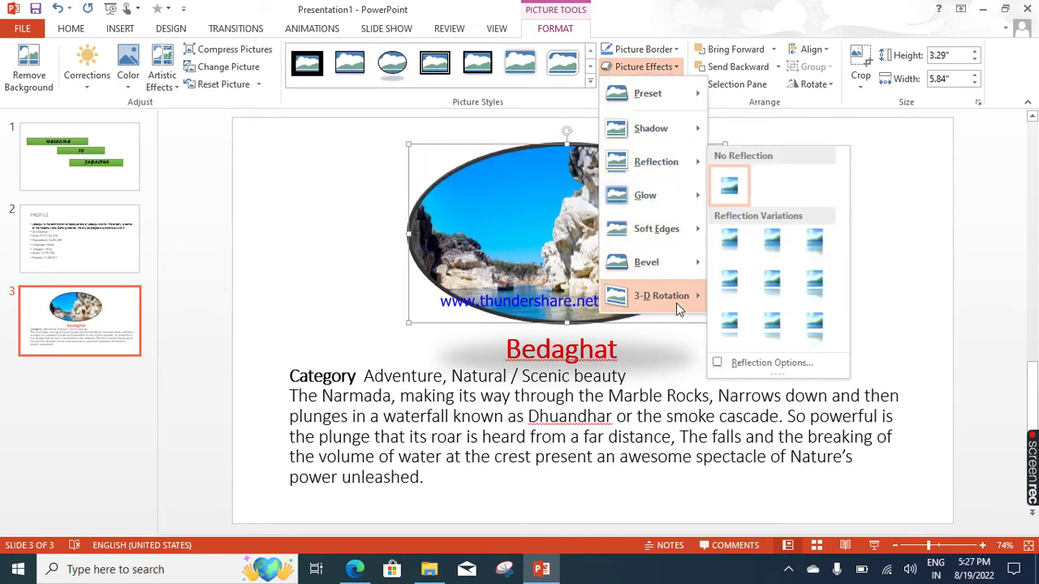
mouse_move(678, 298)
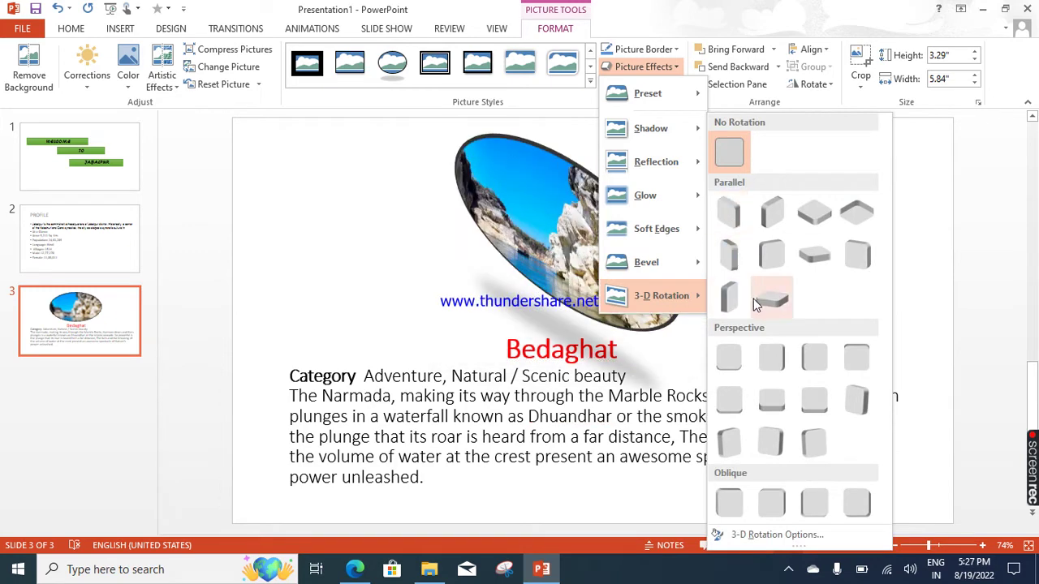
click(738, 359)
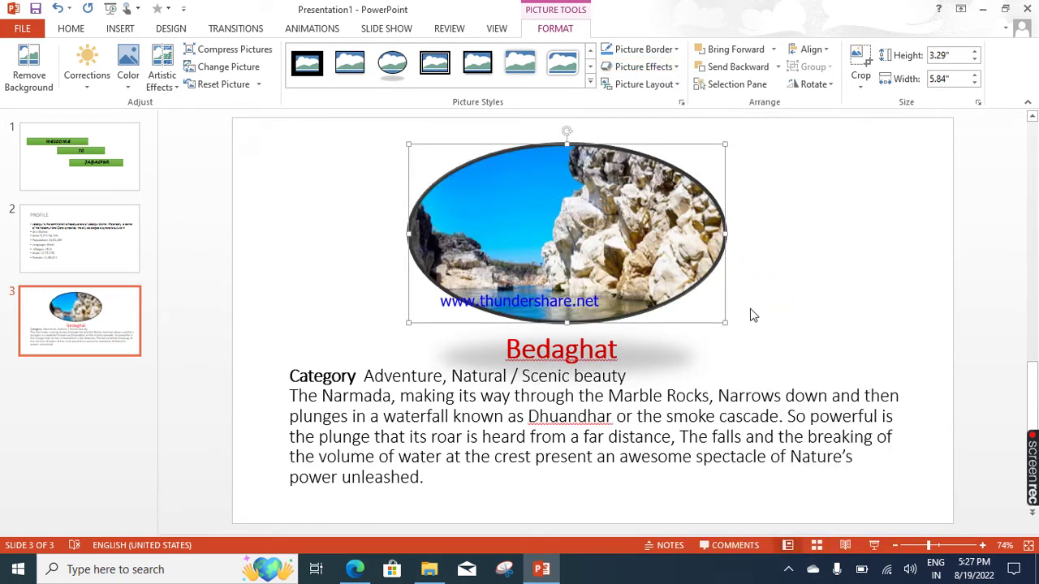
Deselect the photo and insert slide 4 with the Picture with Caption layout
click(774, 282)
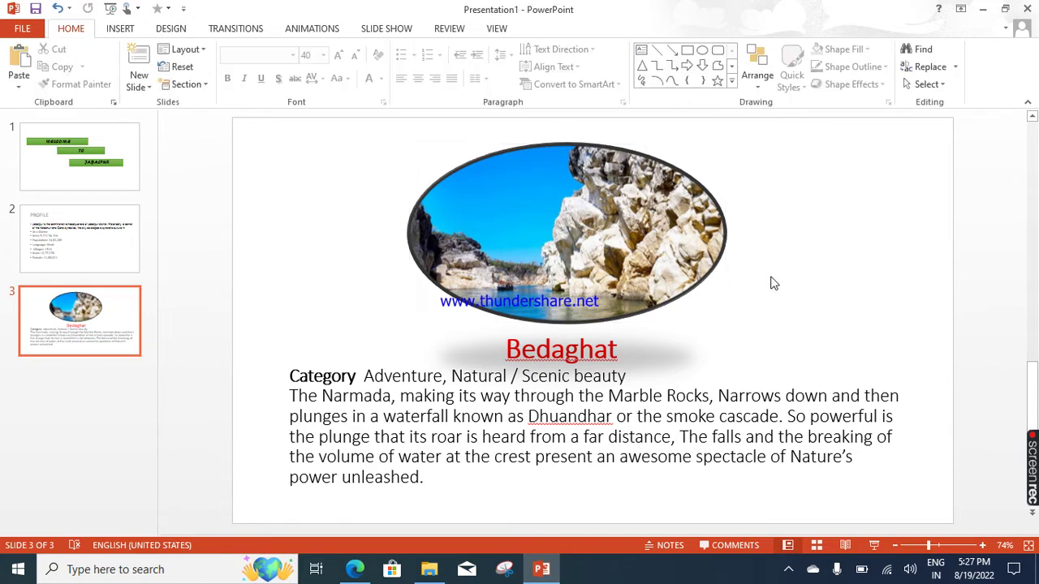
click(139, 87)
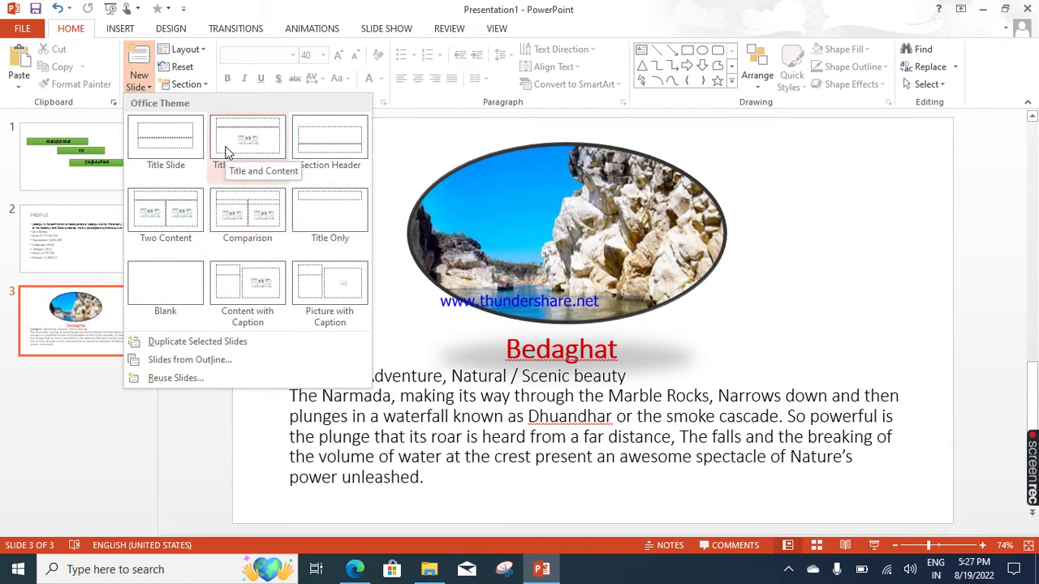
click(331, 303)
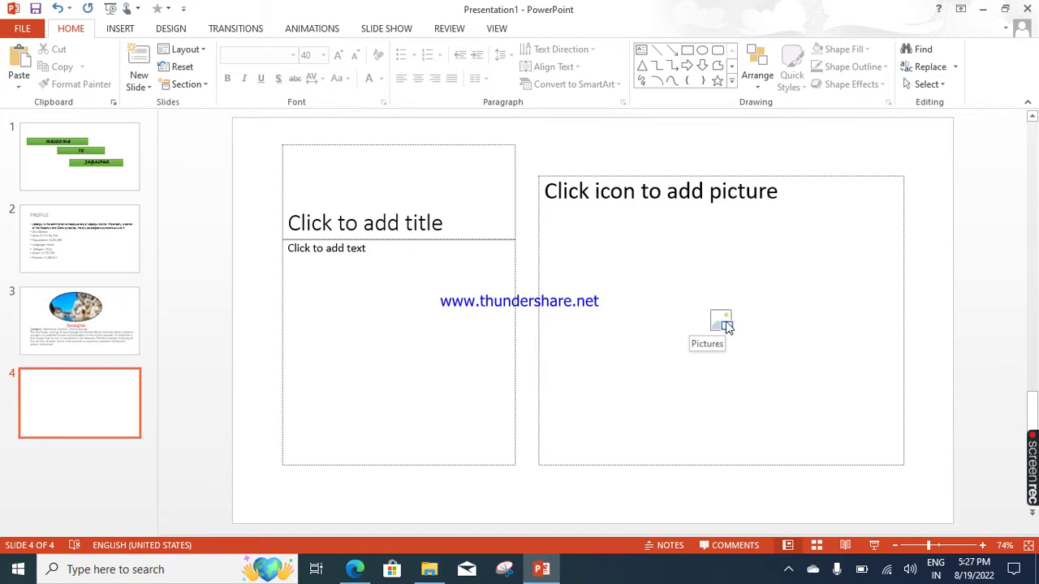
Go from the Bedaghat page to the Tourist Places listing on the district website
click(354, 569)
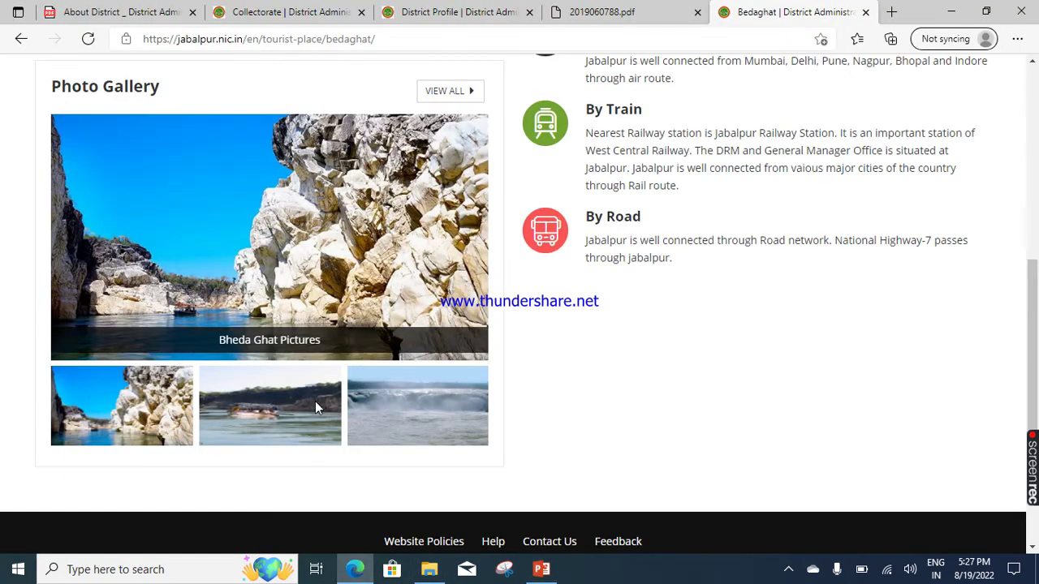
scroll(315, 408, down, 2)
scroll(315, 408, up, 4)
scroll(317, 405, up, 3)
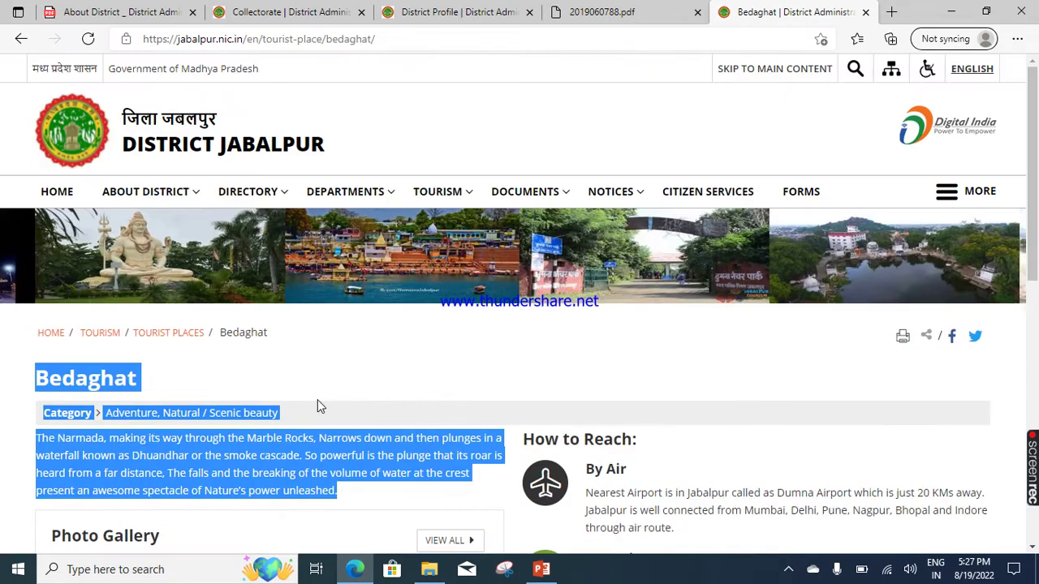
click(175, 337)
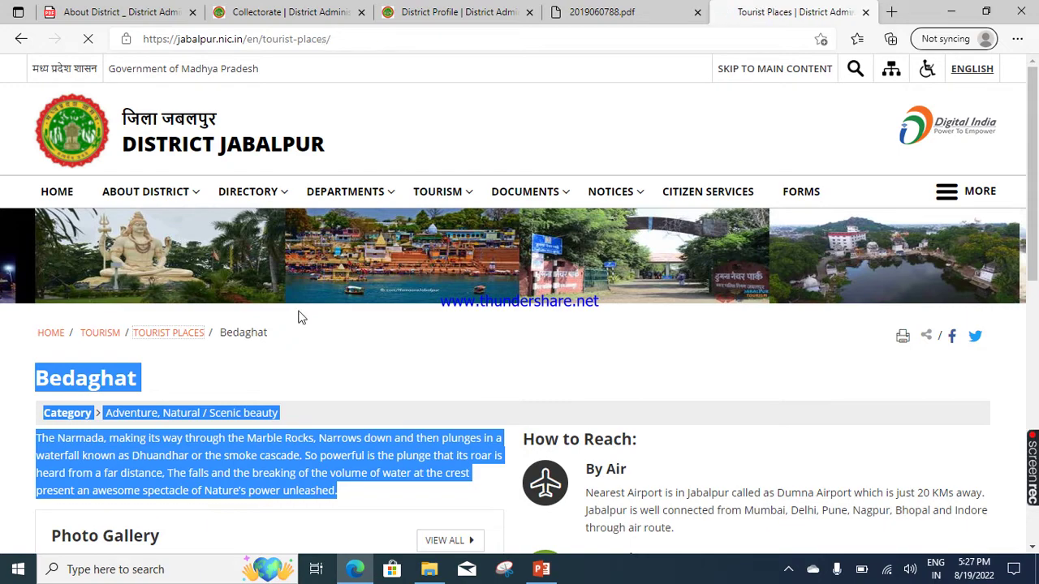
click(436, 13)
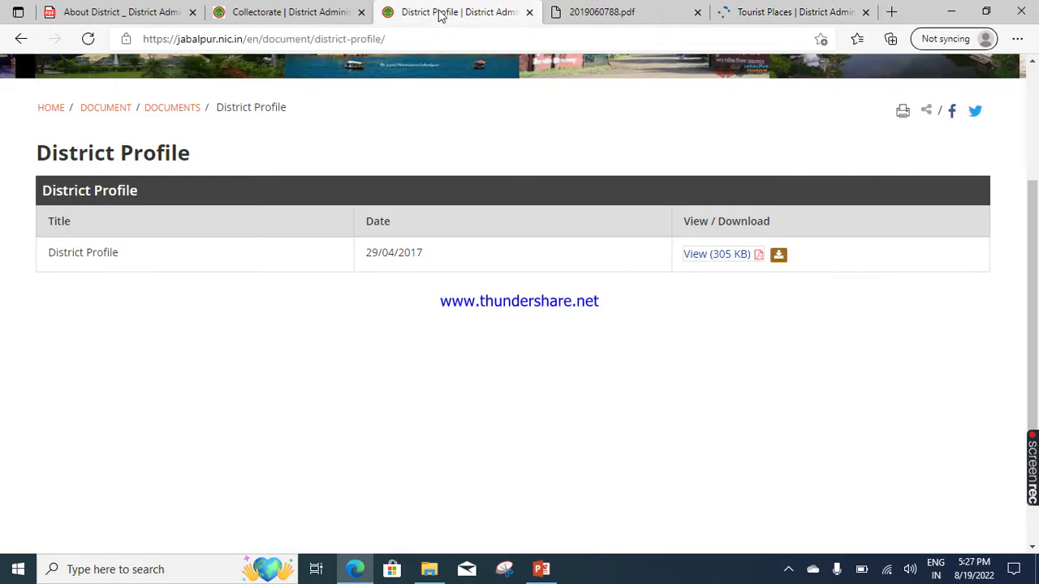
click(776, 11)
scroll(362, 338, down, 3)
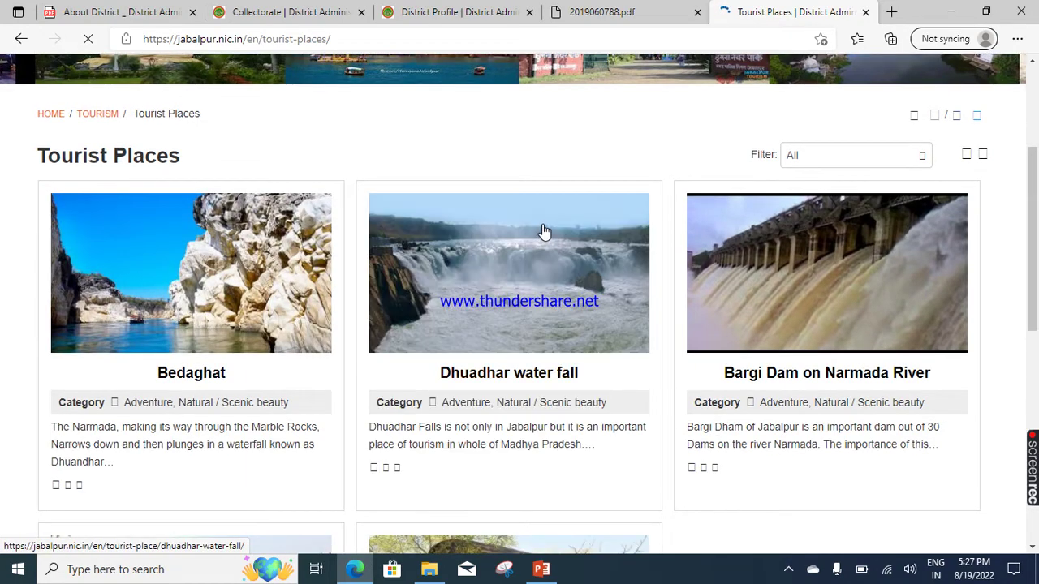
Open the Dhuadhar water fall page and copy its heading
click(497, 379)
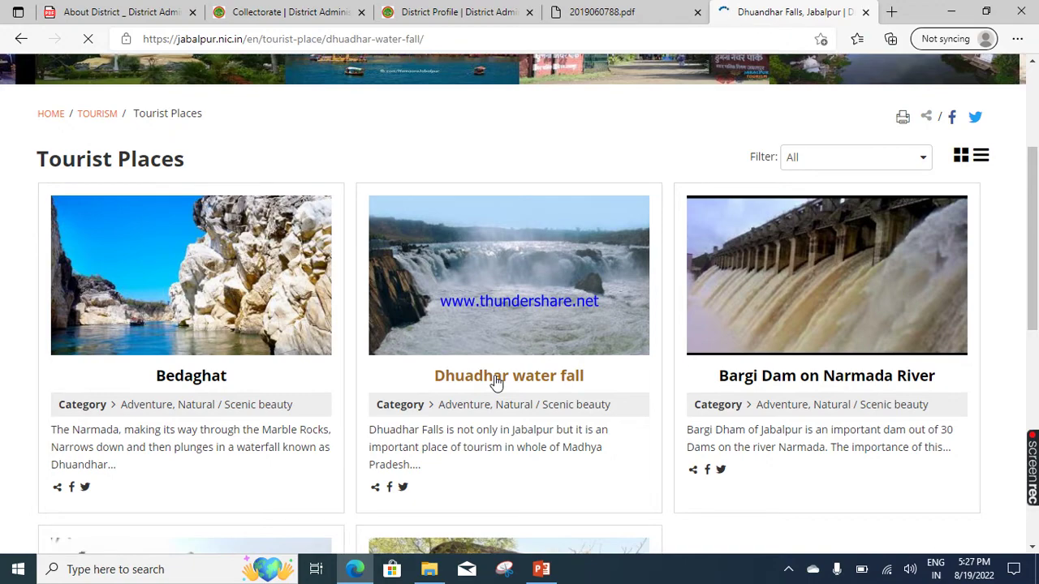
scroll(289, 339, down, 3)
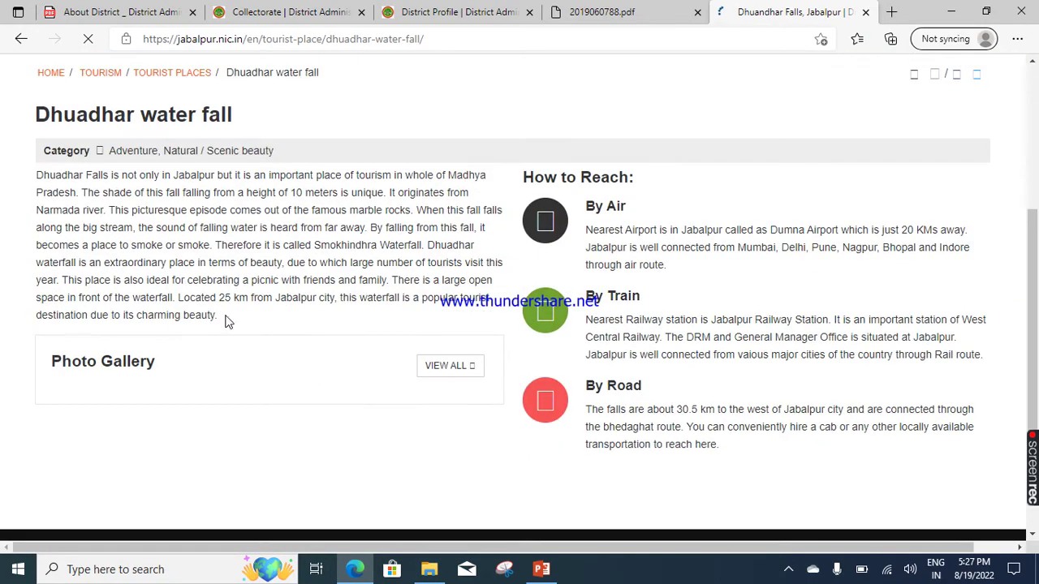
drag(36, 114, 260, 115)
key(ctrl+c)
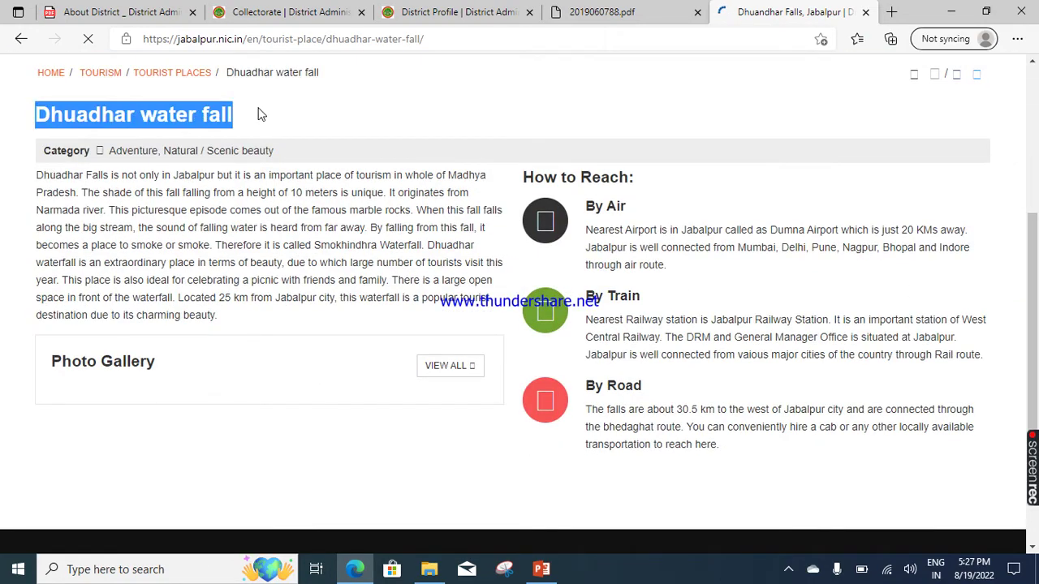
click(531, 568)
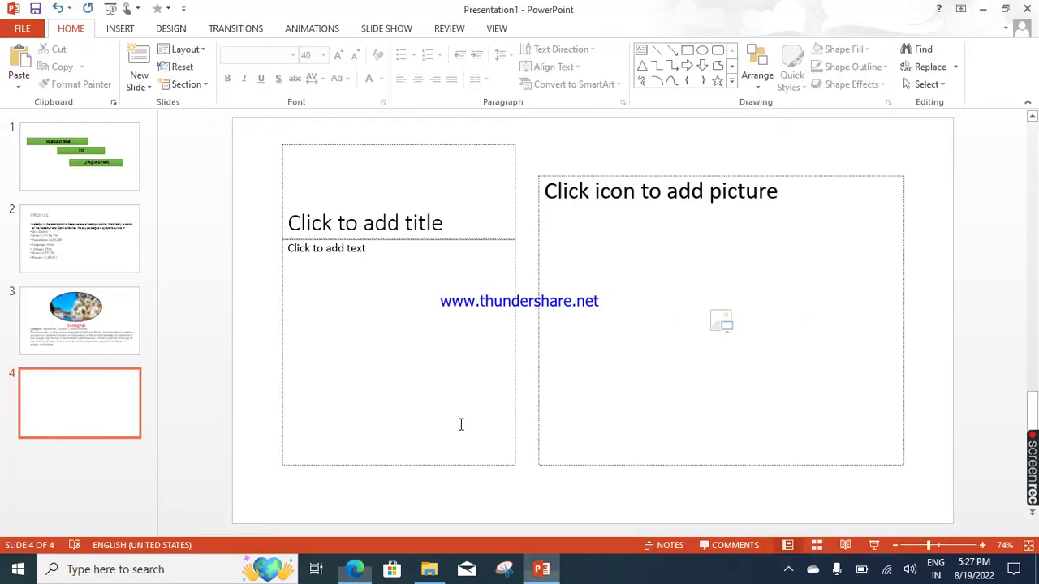
Paste 'Dhuadhar water fall' as slide 4's title and the page's description paragraph into its body
click(384, 215)
key(ctrl+v)
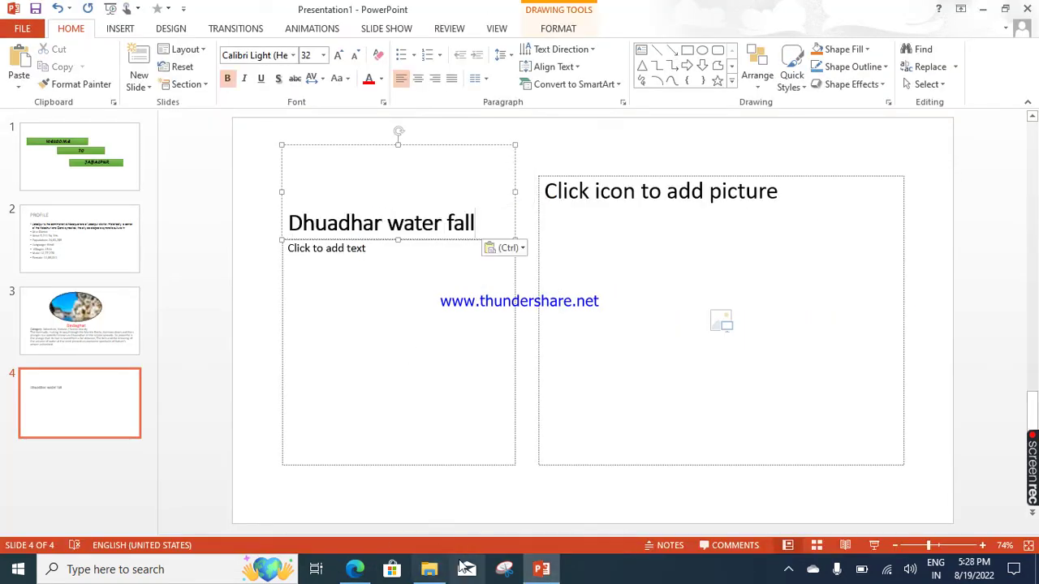
click(354, 569)
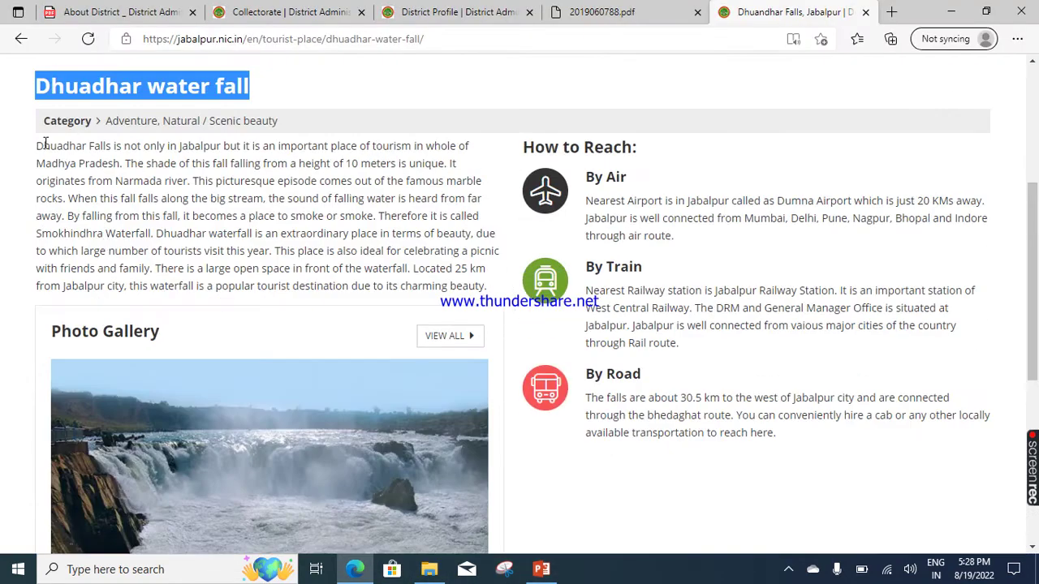
drag(37, 146, 485, 290)
key(ctrl+c)
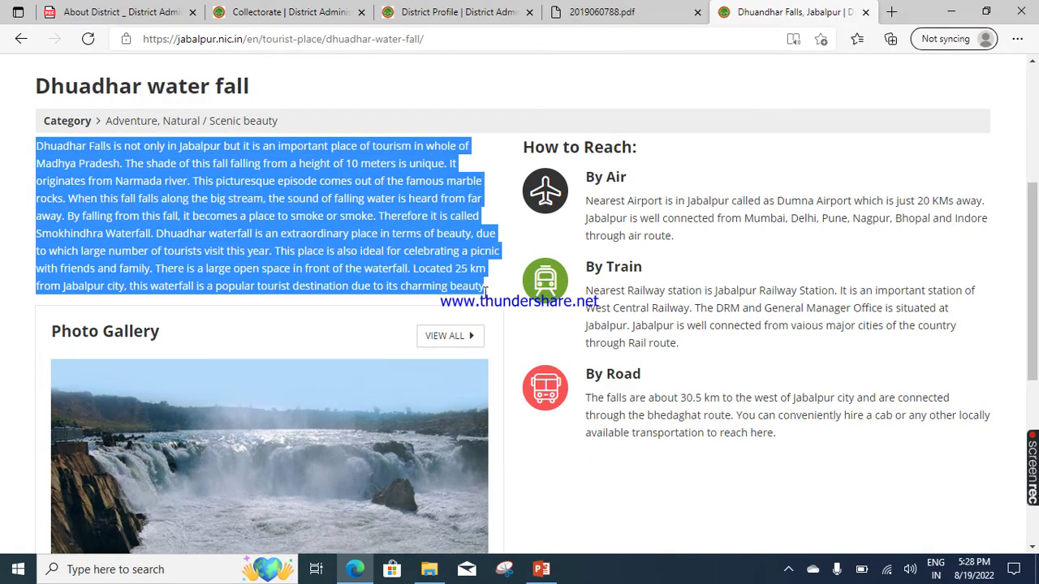
click(541, 569)
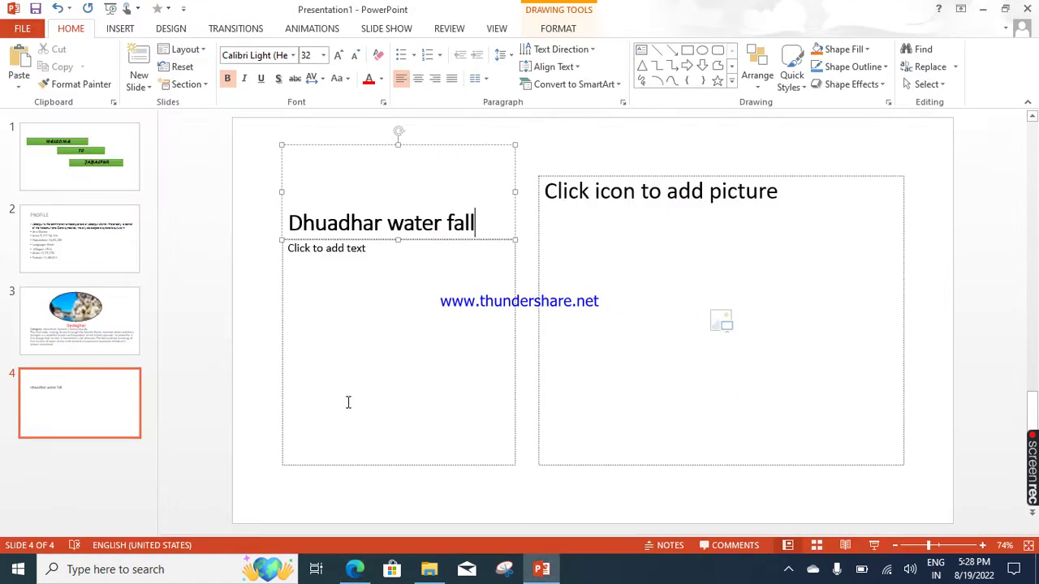
click(371, 326)
key(ctrl+v)
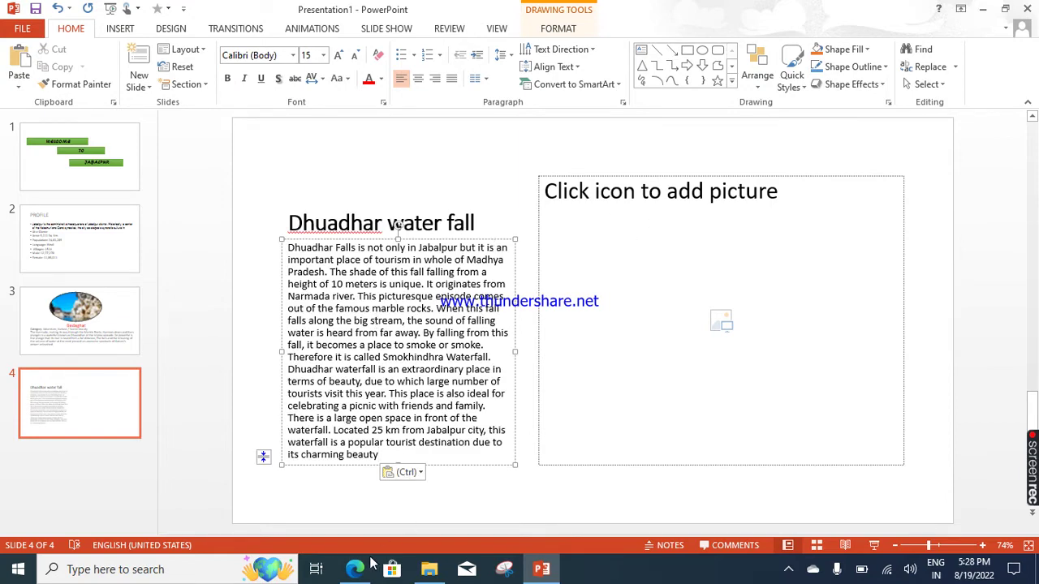
mouse_move(371, 561)
click(354, 511)
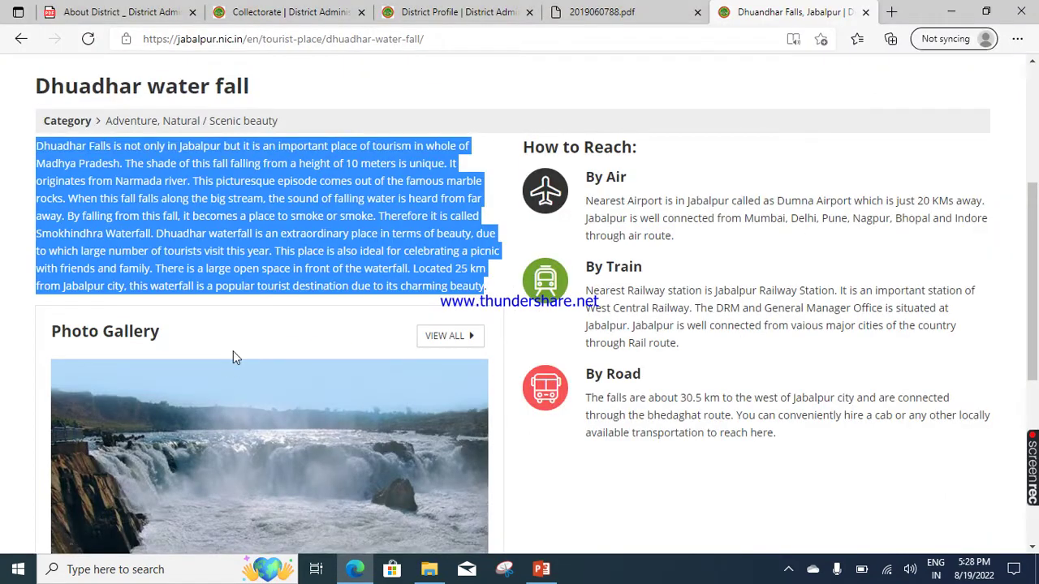
Save the waterfall gallery image to the Desktop under the name DHOADHAR
scroll(232, 351, down, 2)
right_click(243, 316)
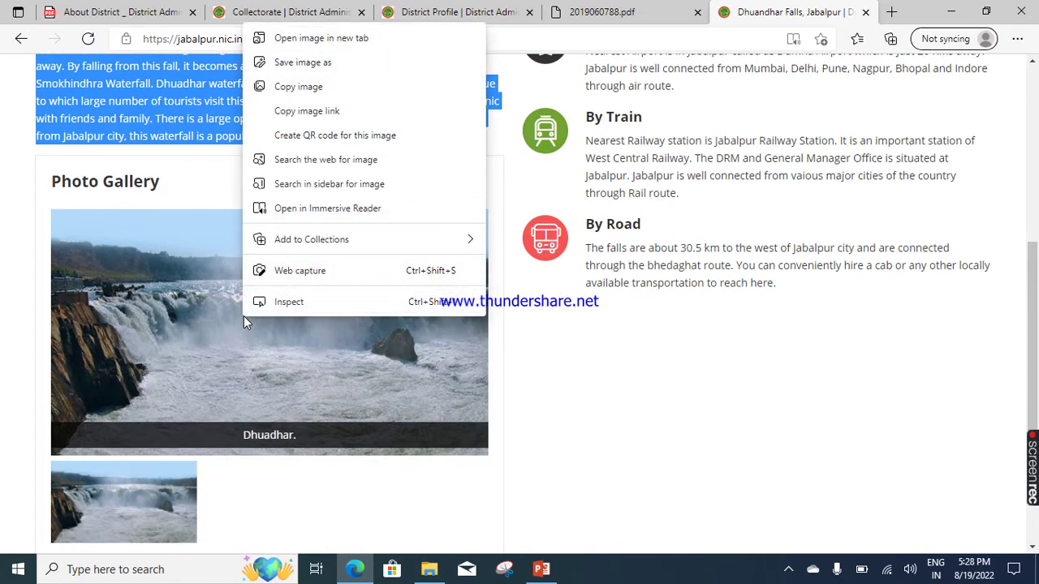
click(327, 65)
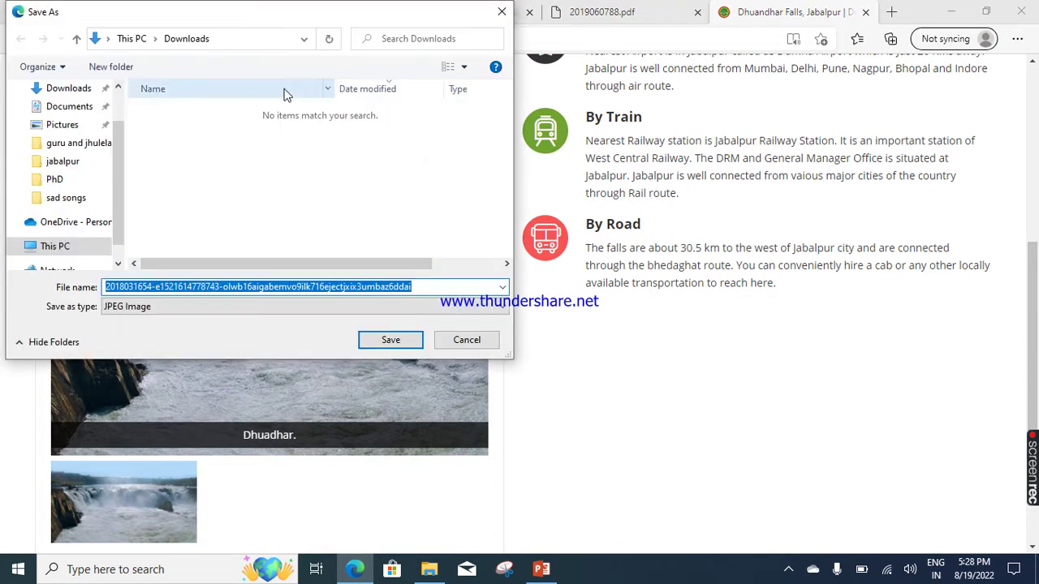
click(104, 41)
click(112, 61)
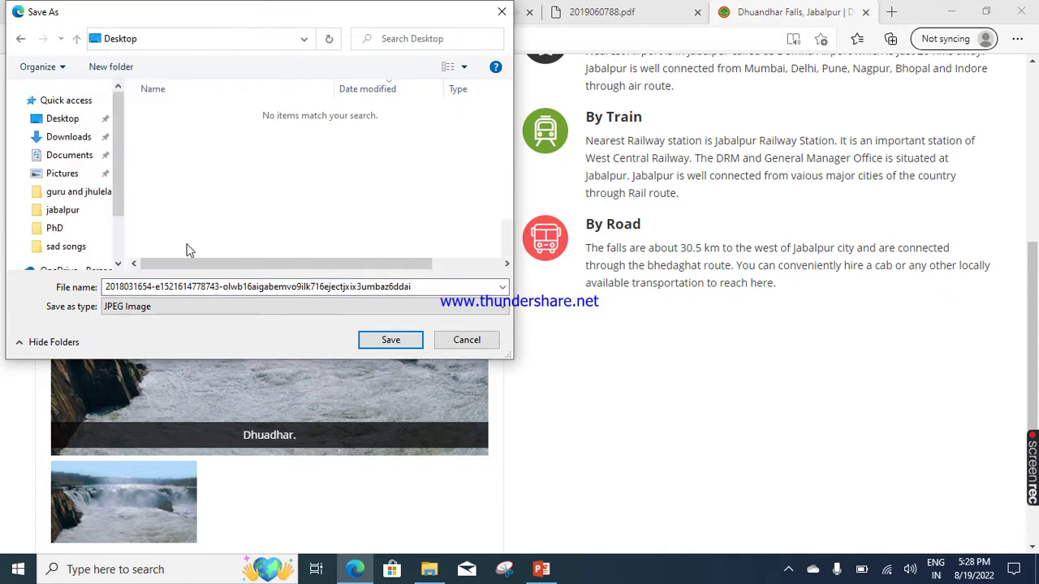
triple_click(184, 287)
text(DHOADHAR)
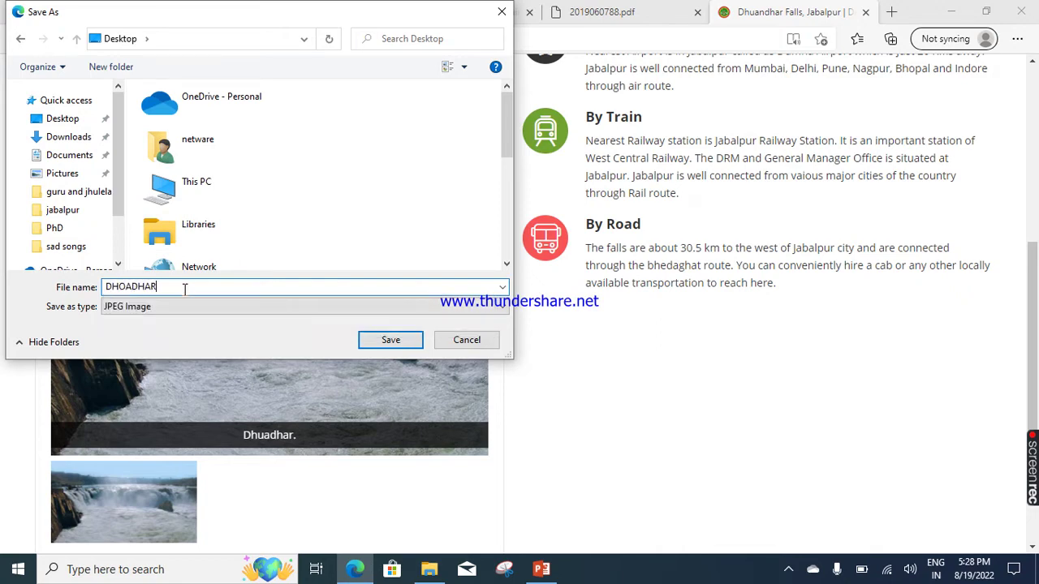
click(372, 339)
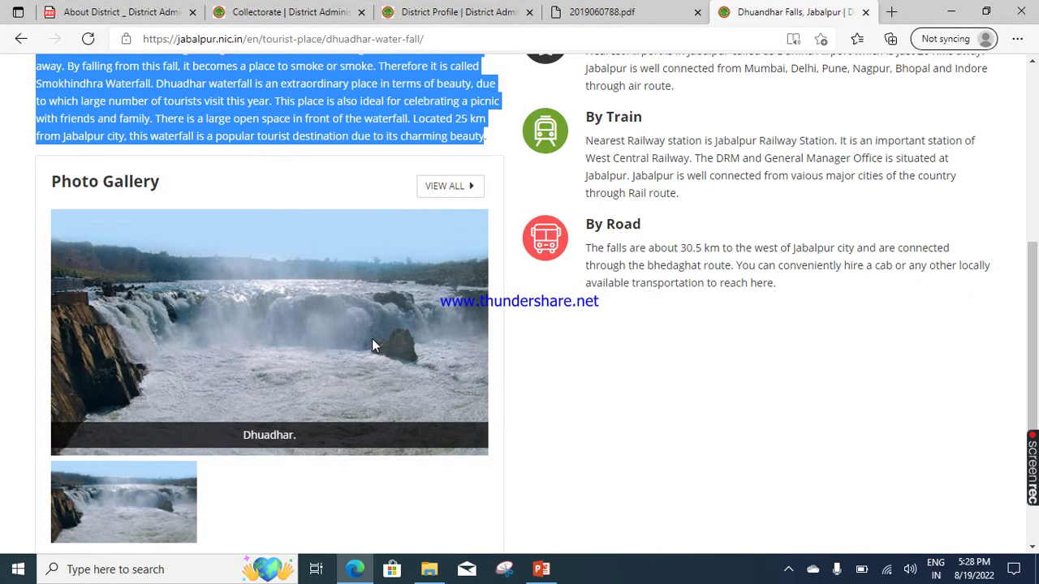
click(541, 569)
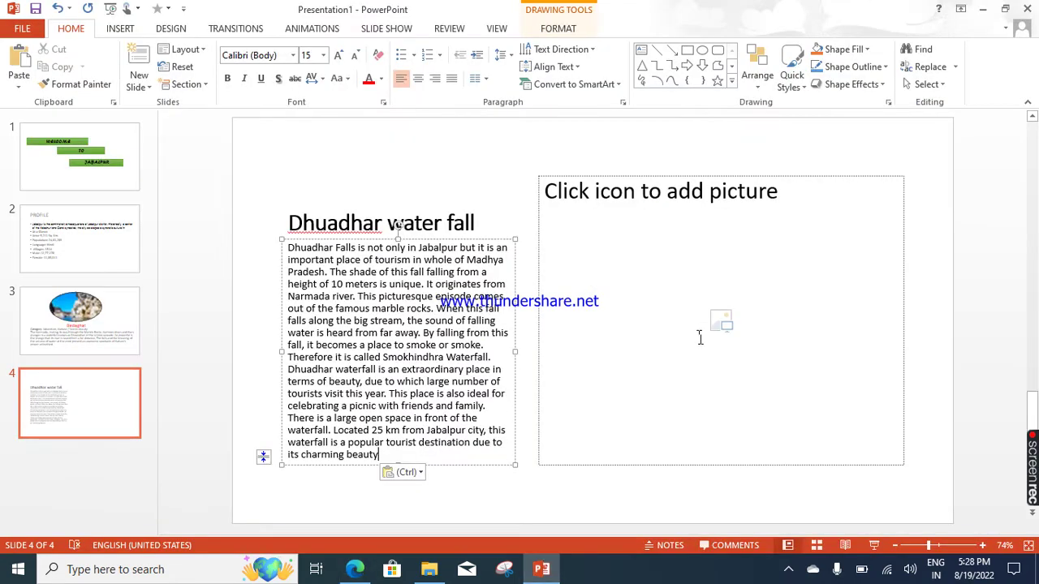
Insert DHOADHAR from the Desktop, with All Files shown, into slide 4's picture placeholder
click(721, 322)
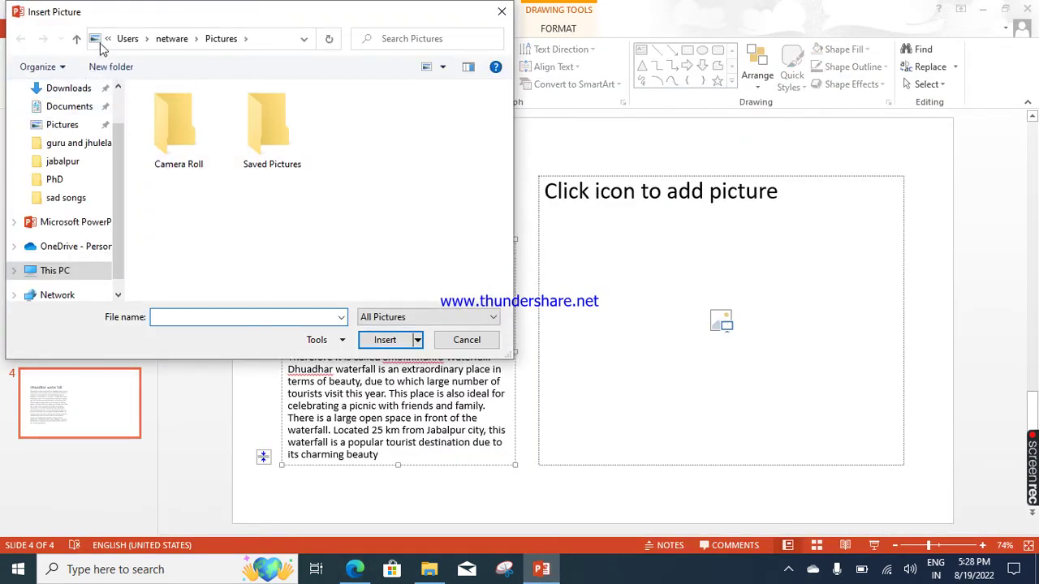
scroll(81, 163, up, 2)
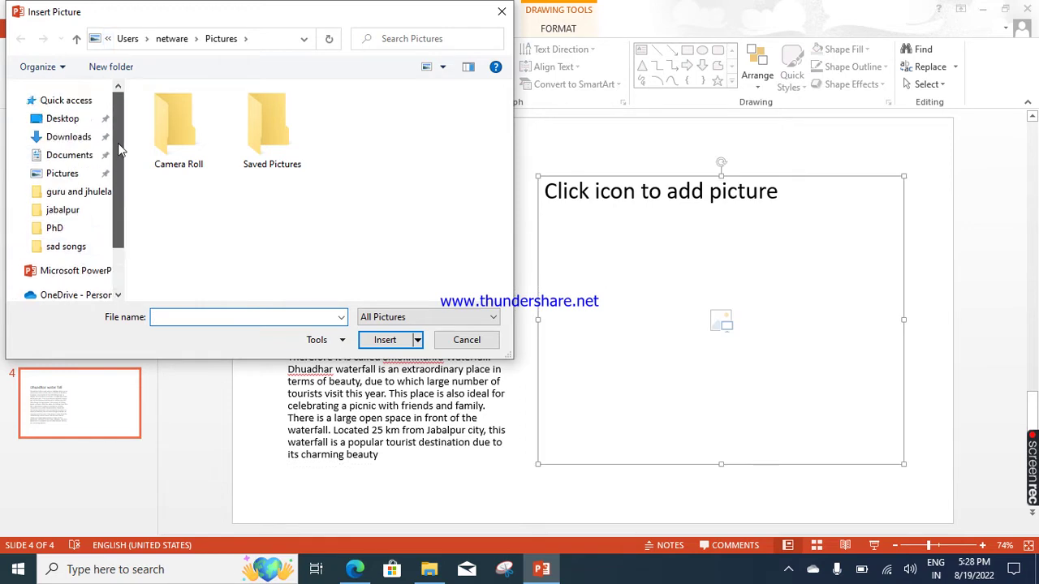
click(61, 120)
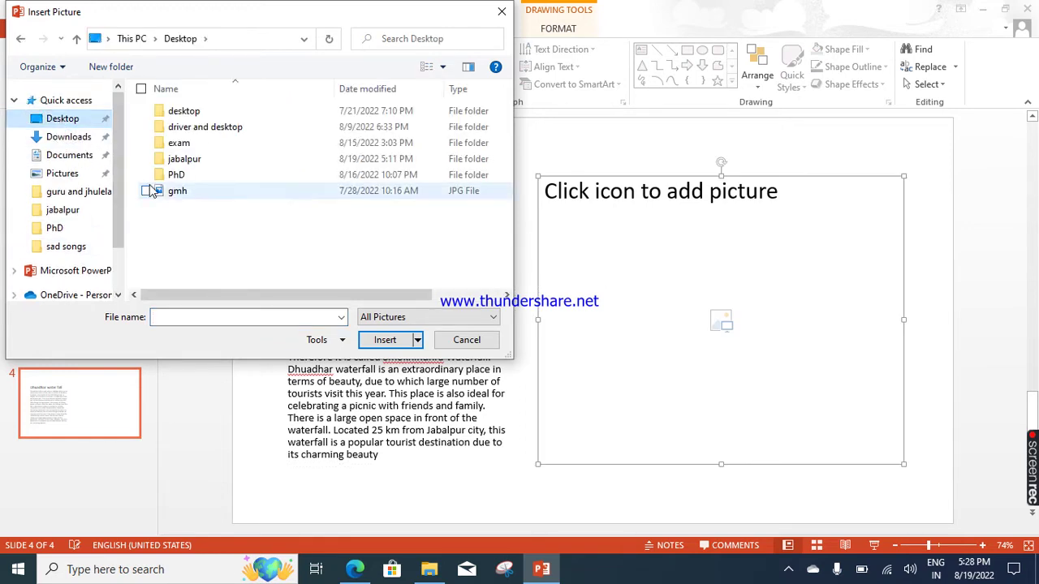
click(393, 317)
click(378, 332)
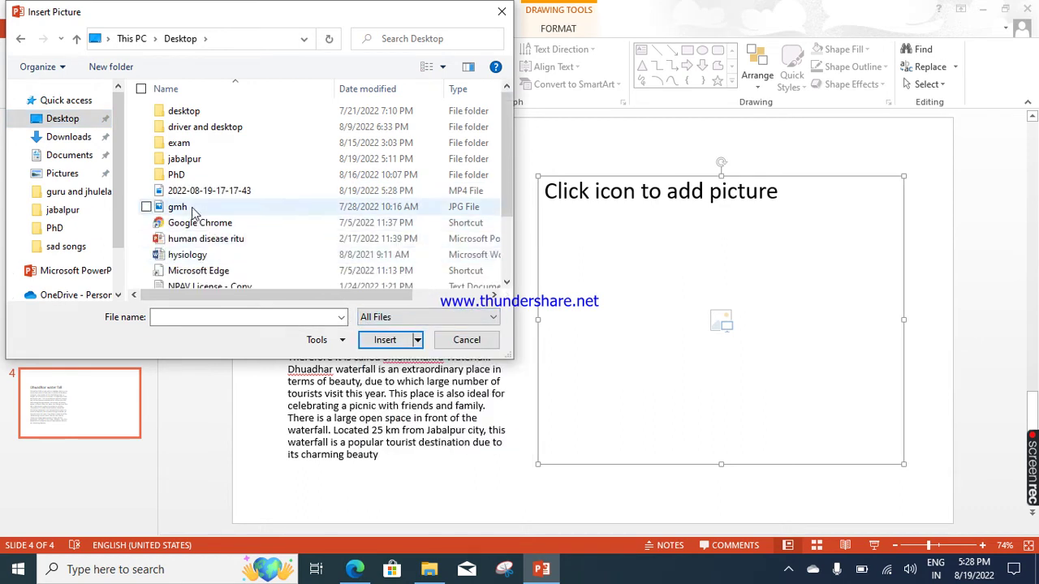
click(211, 271)
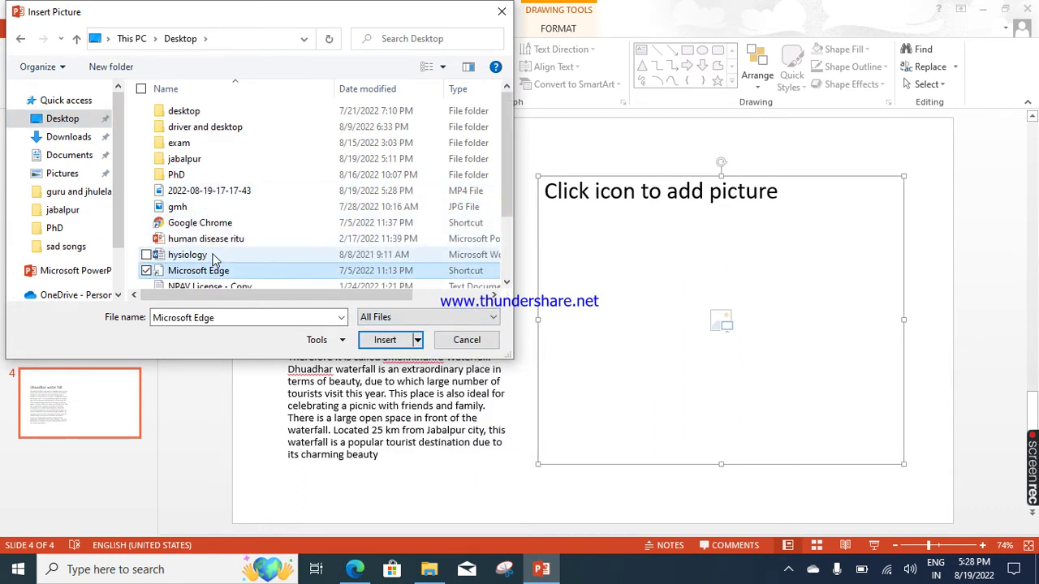
scroll(214, 260, down, 2)
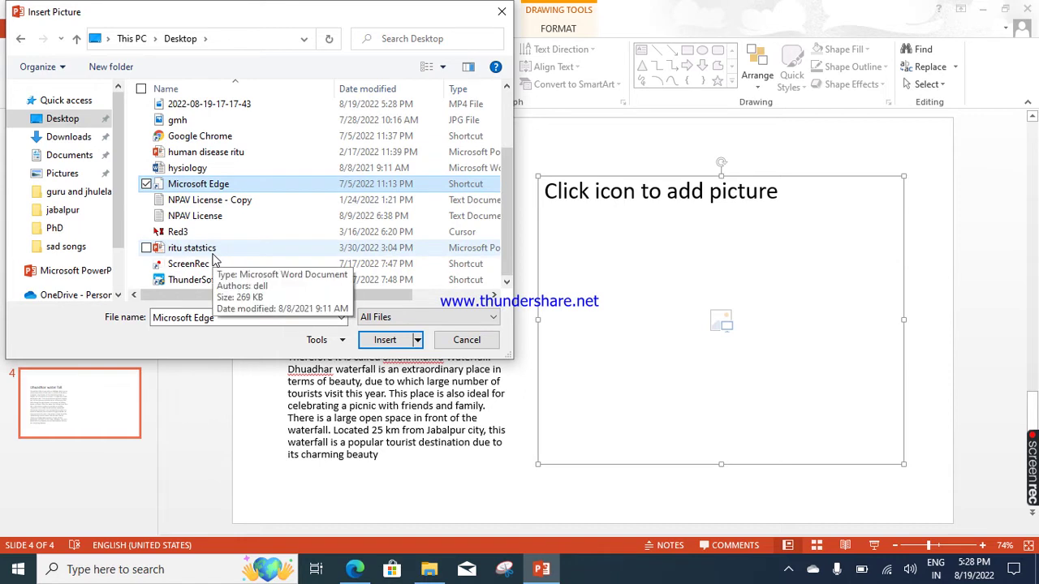
scroll(215, 259, up, 2)
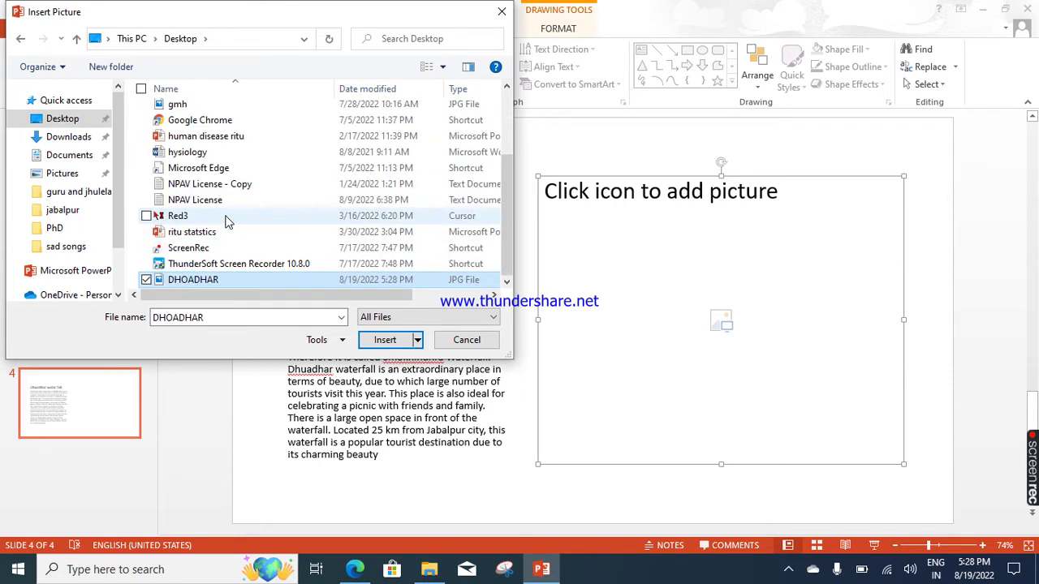
scroll(227, 222, up, 2)
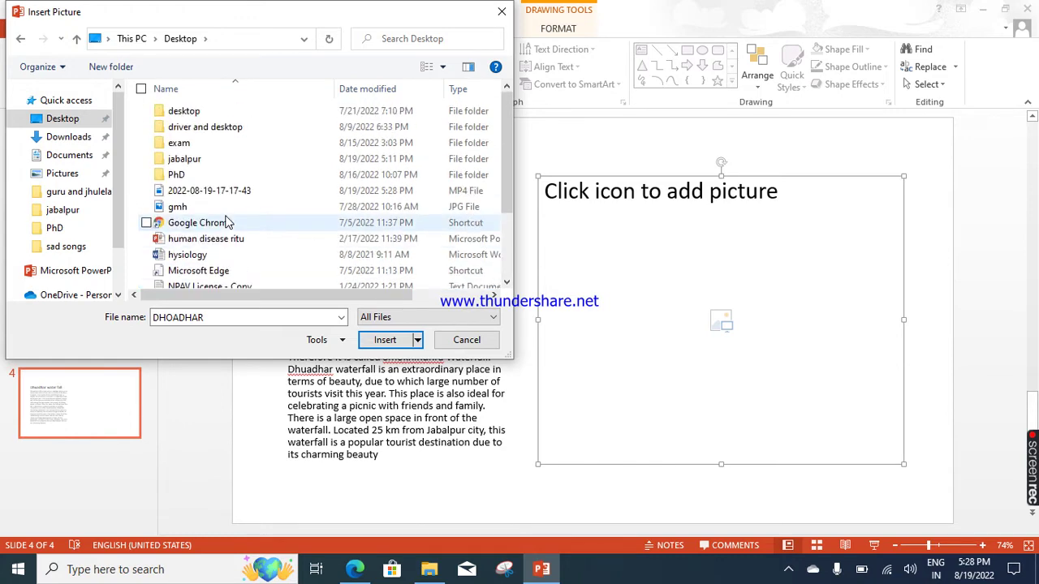
scroll(227, 221, down, 2)
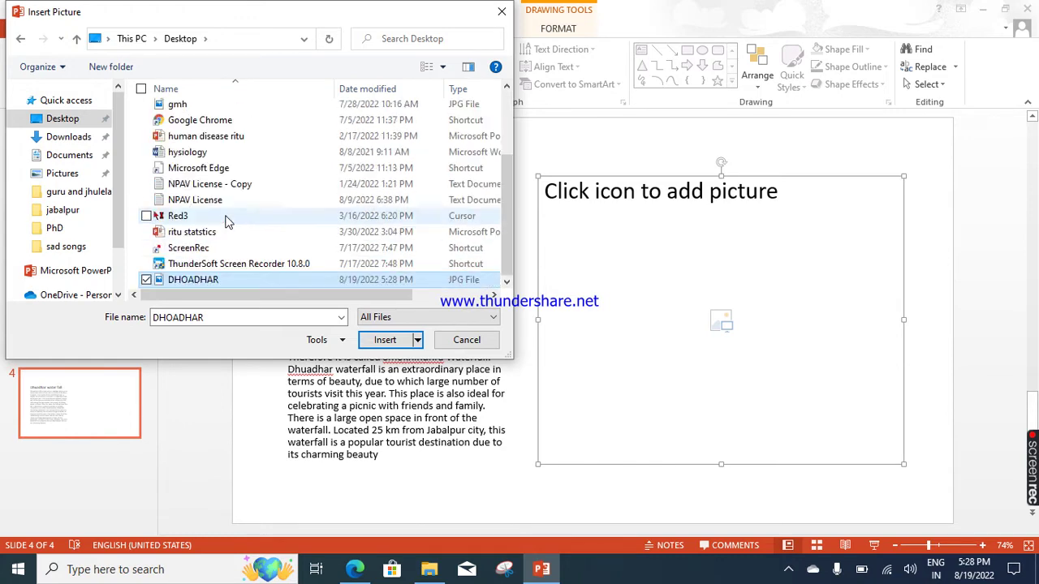
double_click(188, 280)
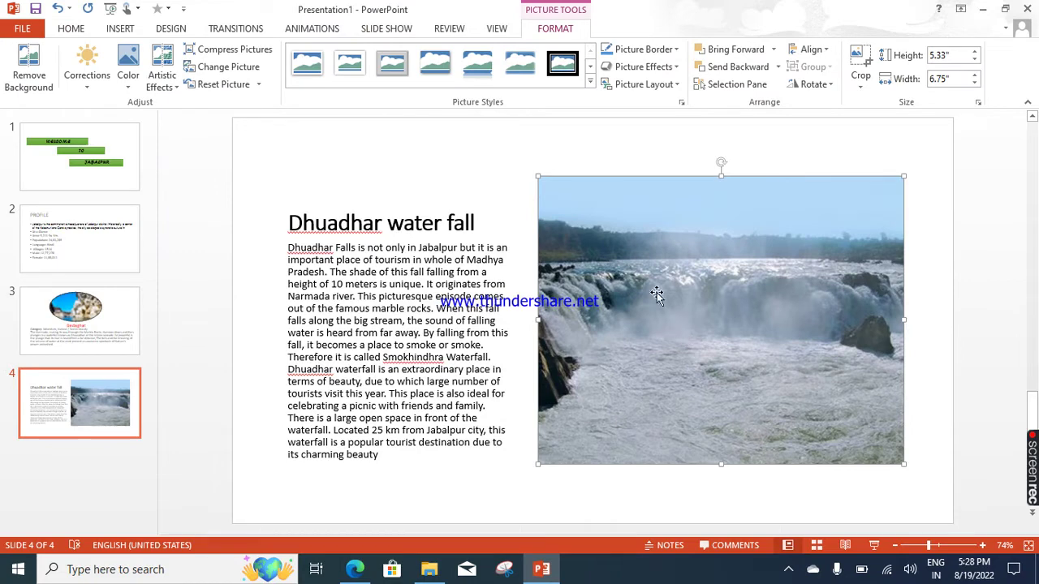
Apply the Metal Rounded Rectangle style to the waterfall photo and bring up the Bevel effects
click(590, 81)
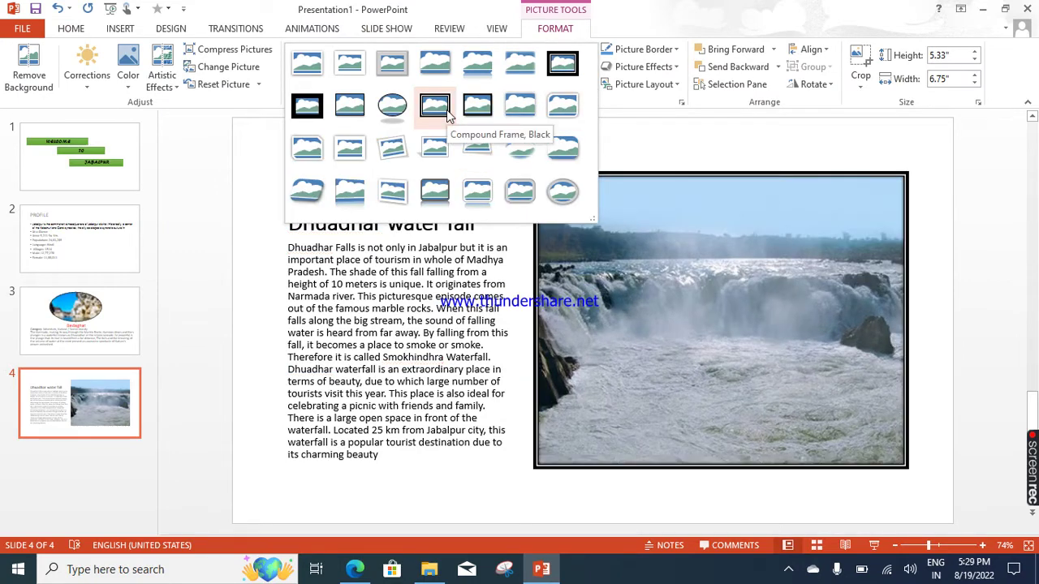
click(520, 192)
click(643, 67)
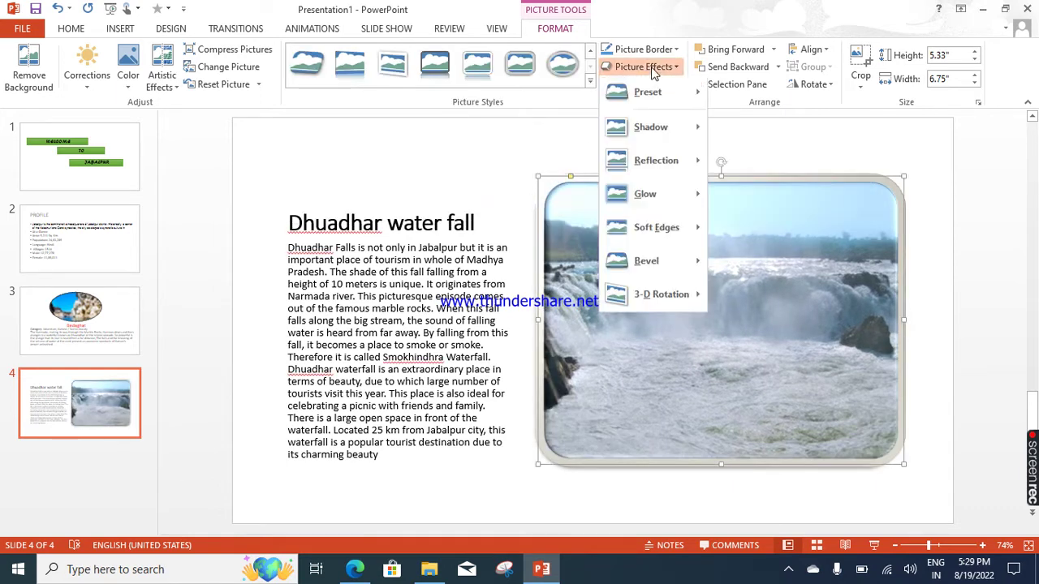
mouse_move(660, 297)
mouse_move(663, 265)
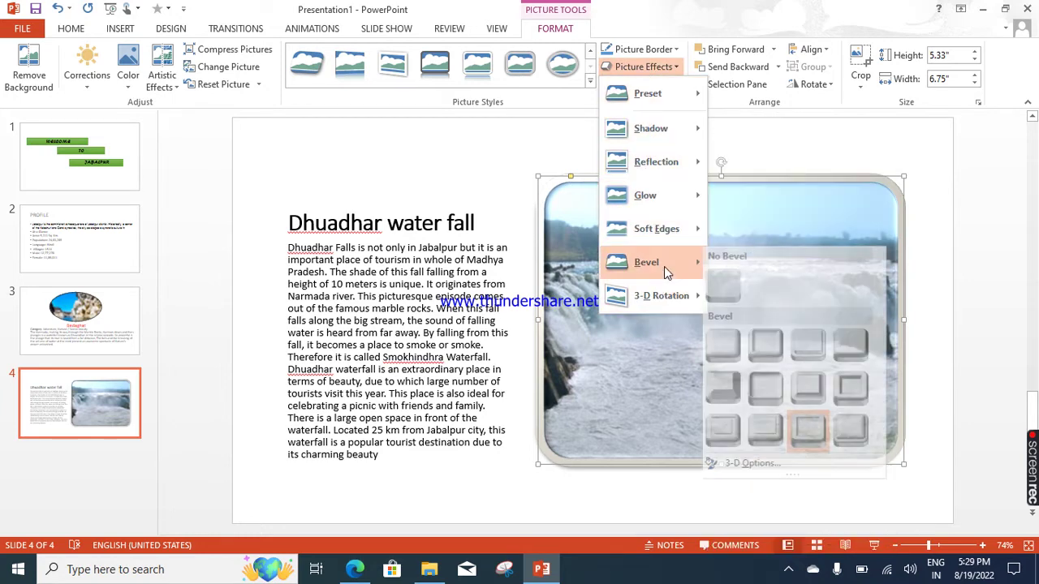
Give the waterfall photo a Relaxed Inset bevel and a 6 pt border
click(772, 357)
click(659, 55)
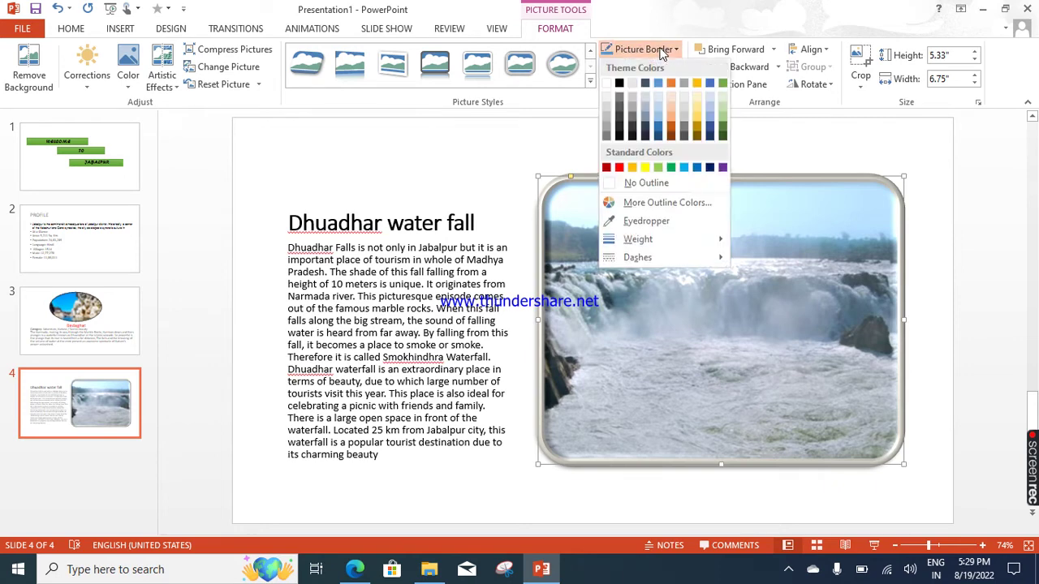
mouse_move(675, 243)
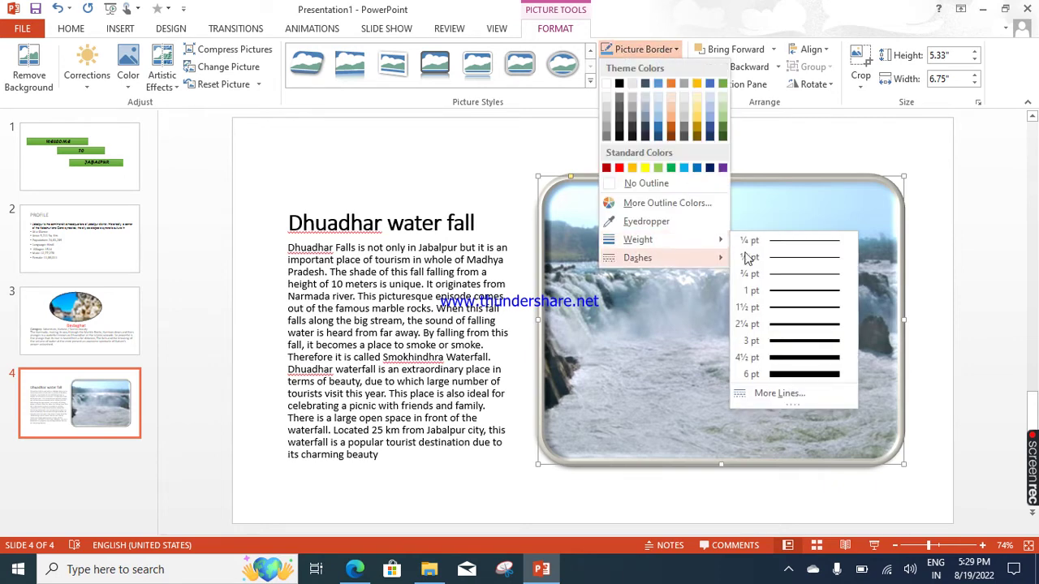
click(790, 377)
Colour the photo's border red and tilt the picture slightly counter-clockwise
click(792, 375)
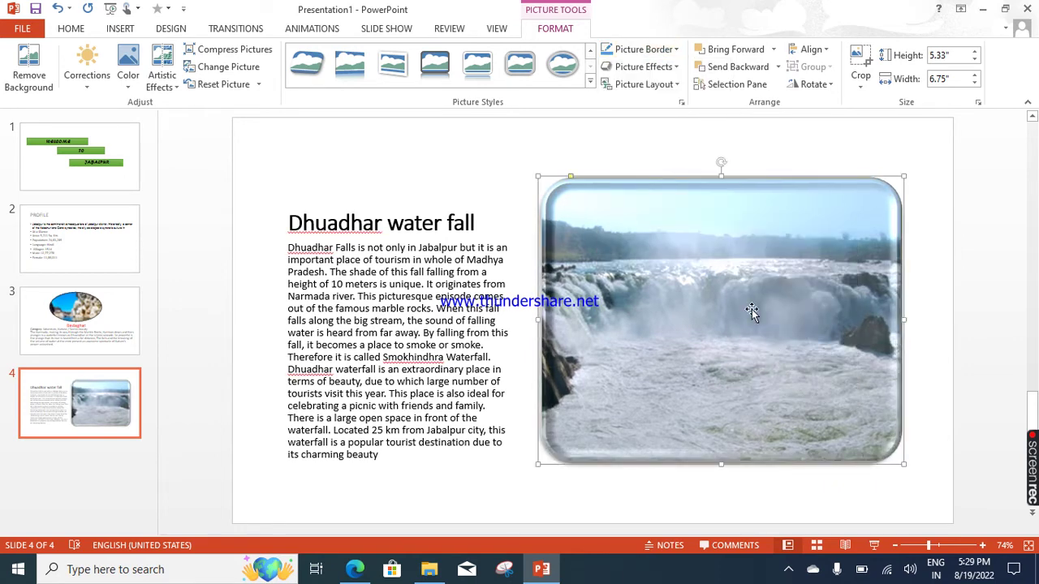
click(645, 50)
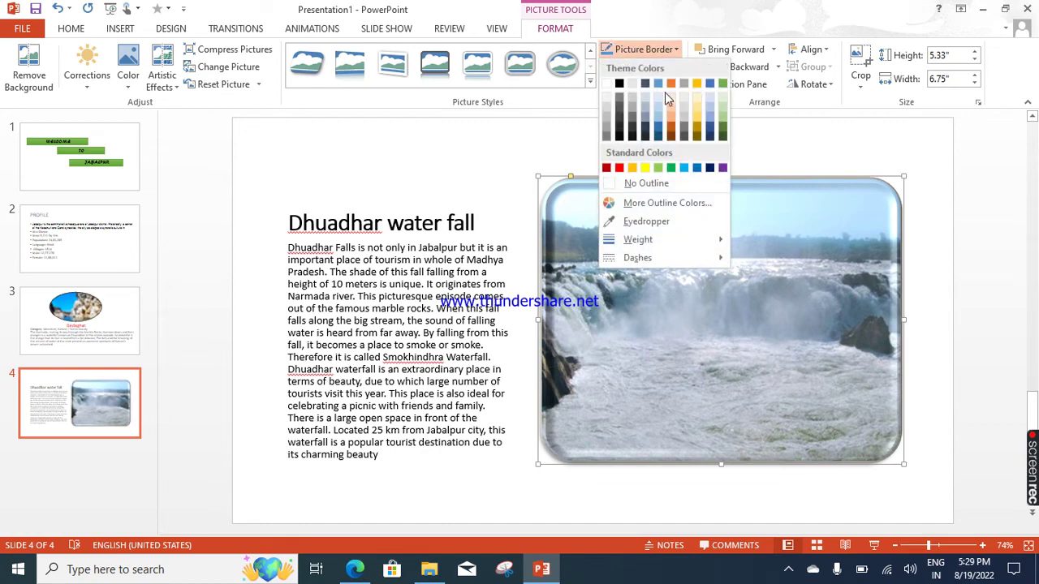
click(619, 169)
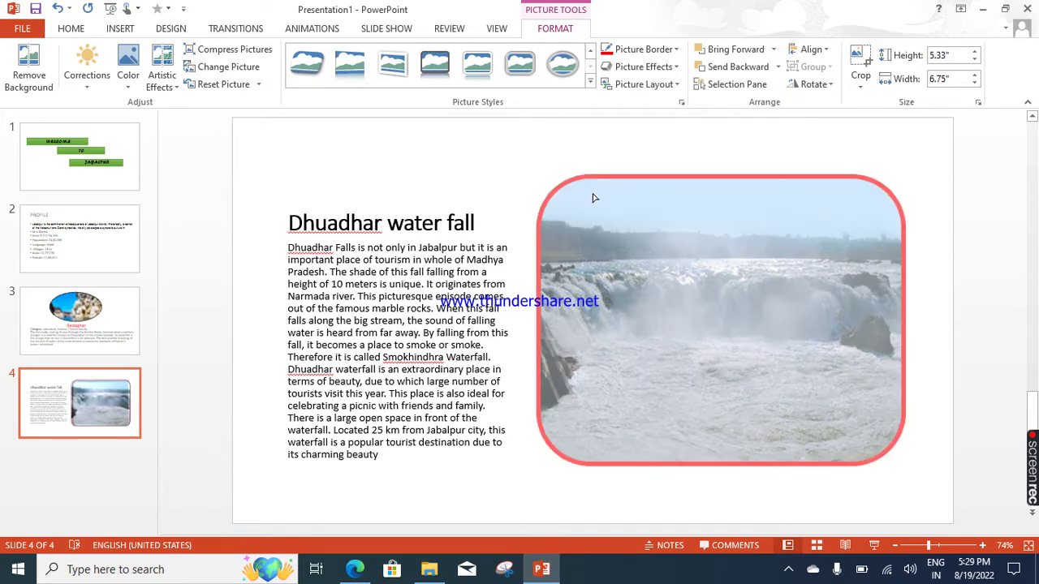
click(594, 198)
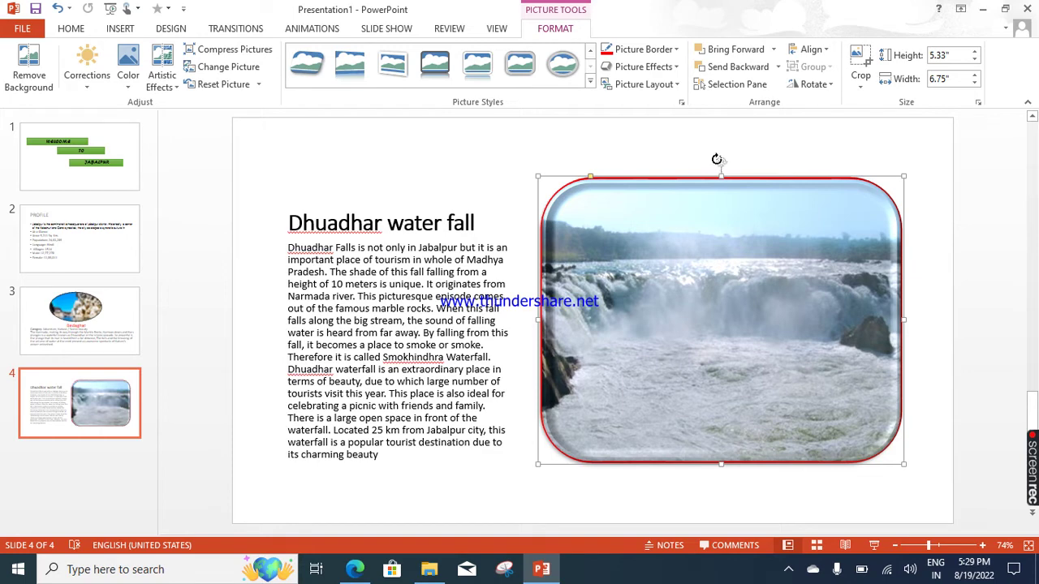
drag(717, 160, 703, 169)
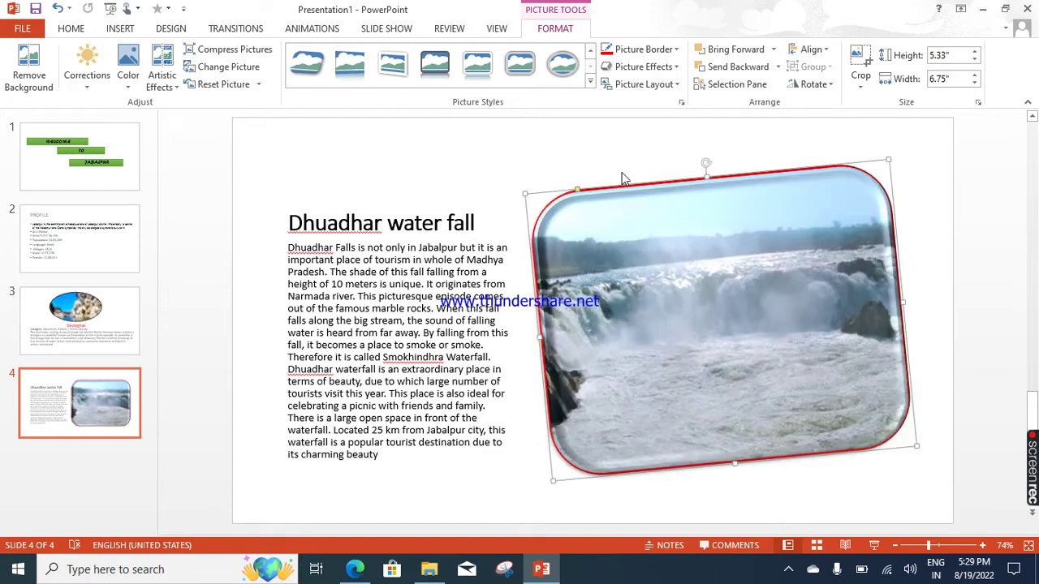
click(542, 155)
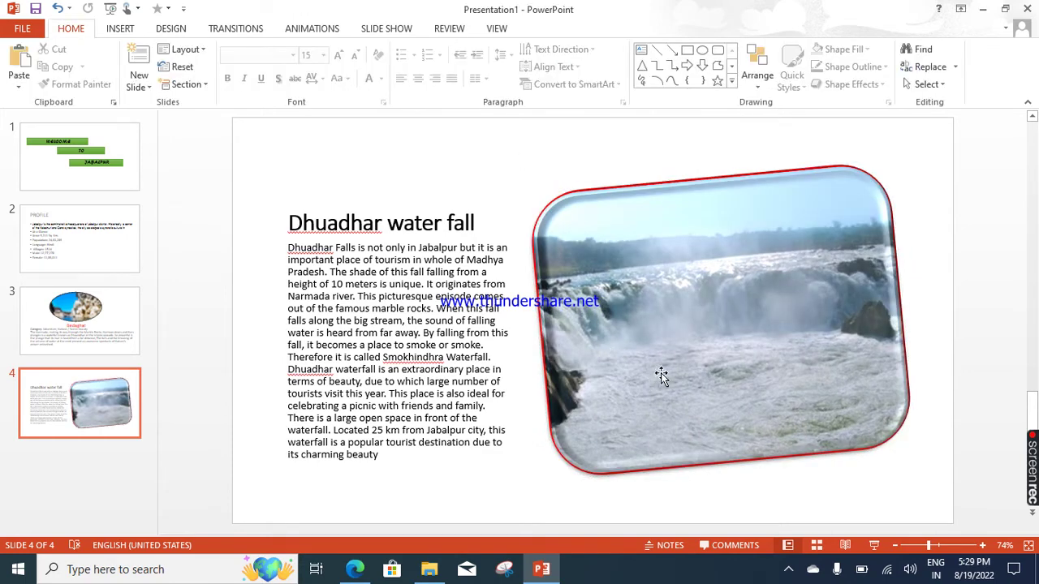
Add a new Title and Content slide as slide 5
click(138, 86)
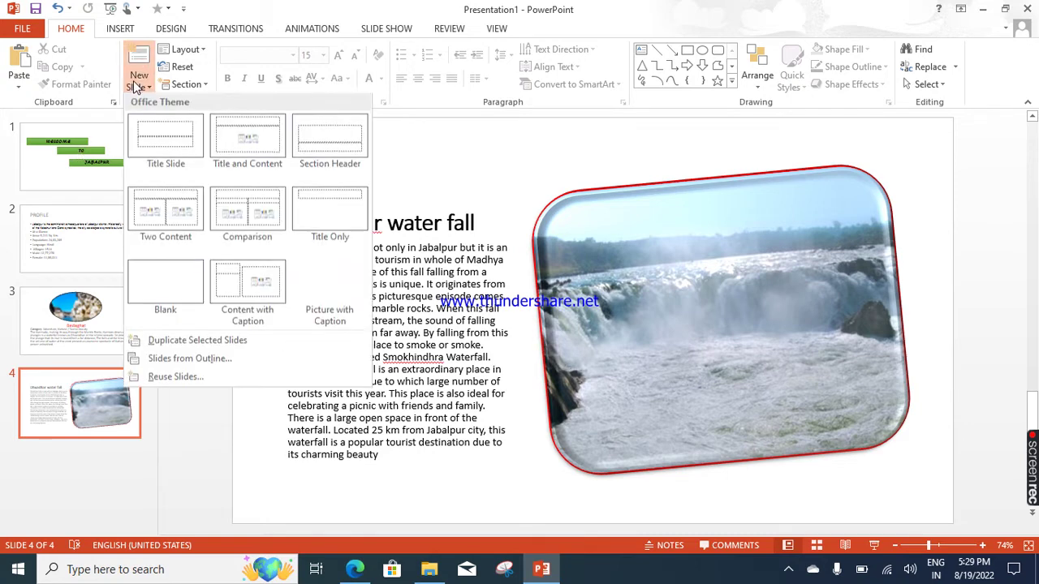
click(244, 152)
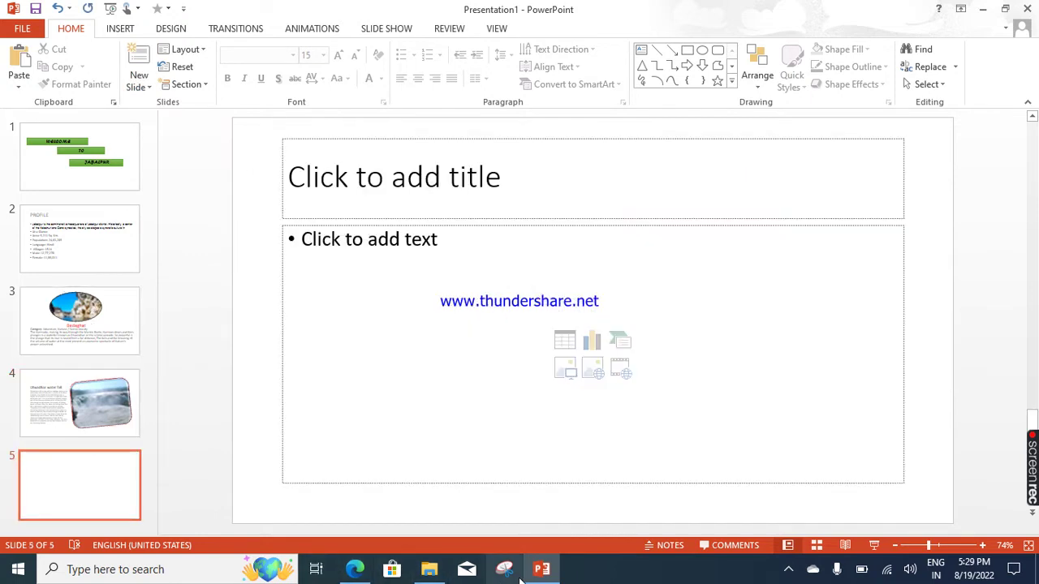
click(354, 569)
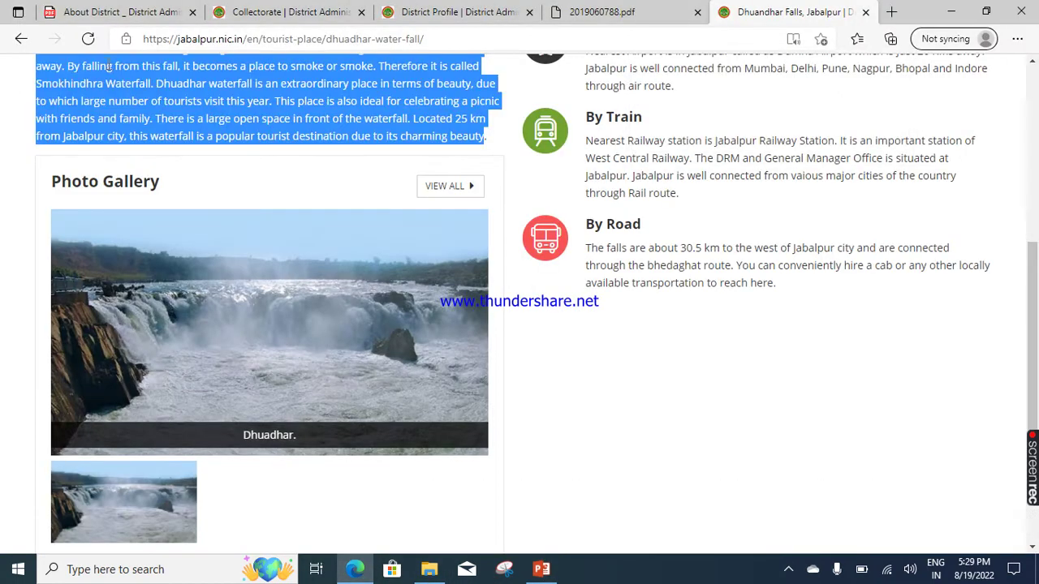
Look through the About District PDF and Collectorate tabs, then load the district home page
click(91, 14)
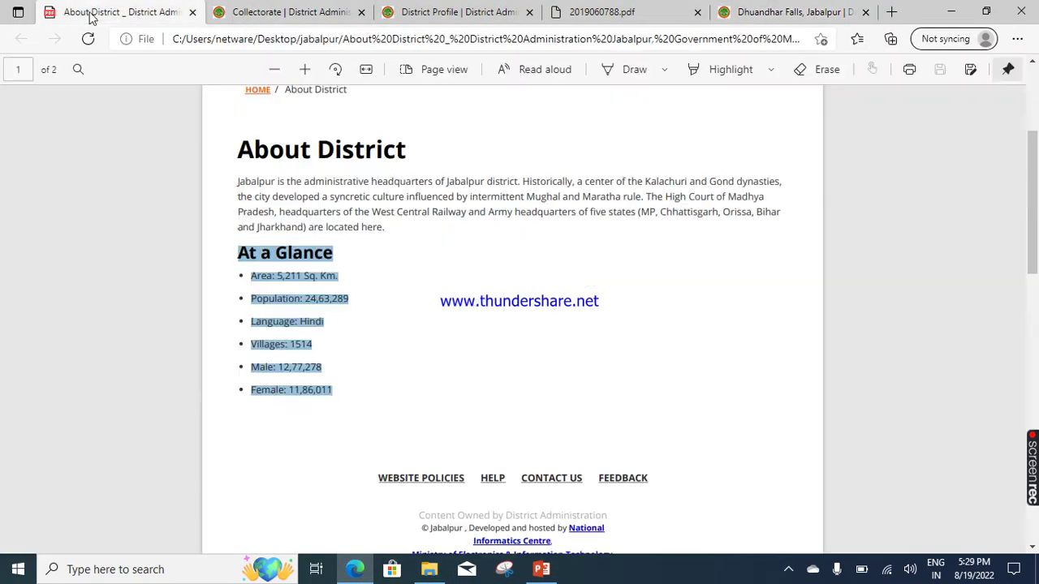
click(266, 11)
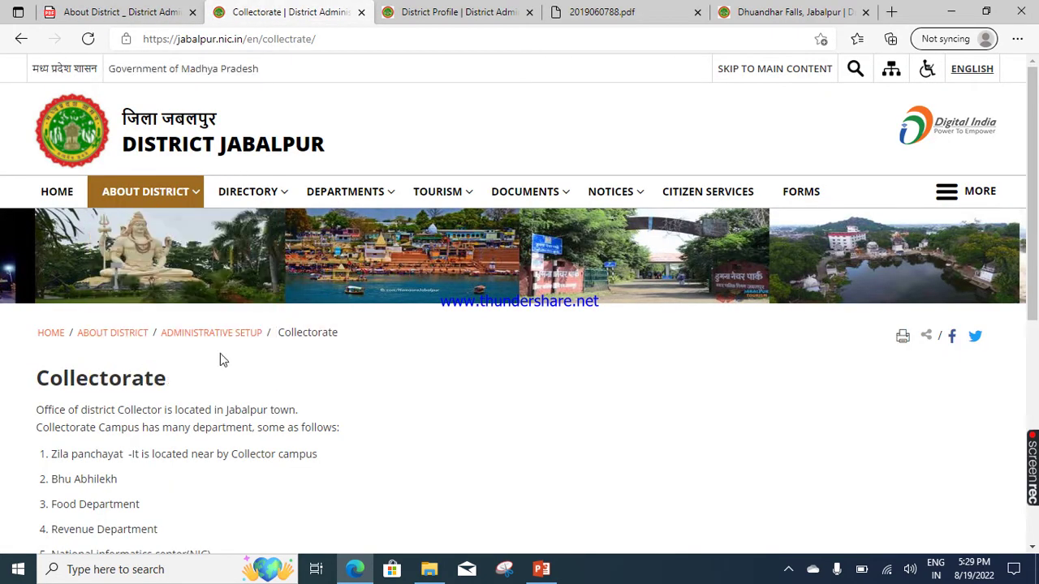
scroll(273, 349, down, 2)
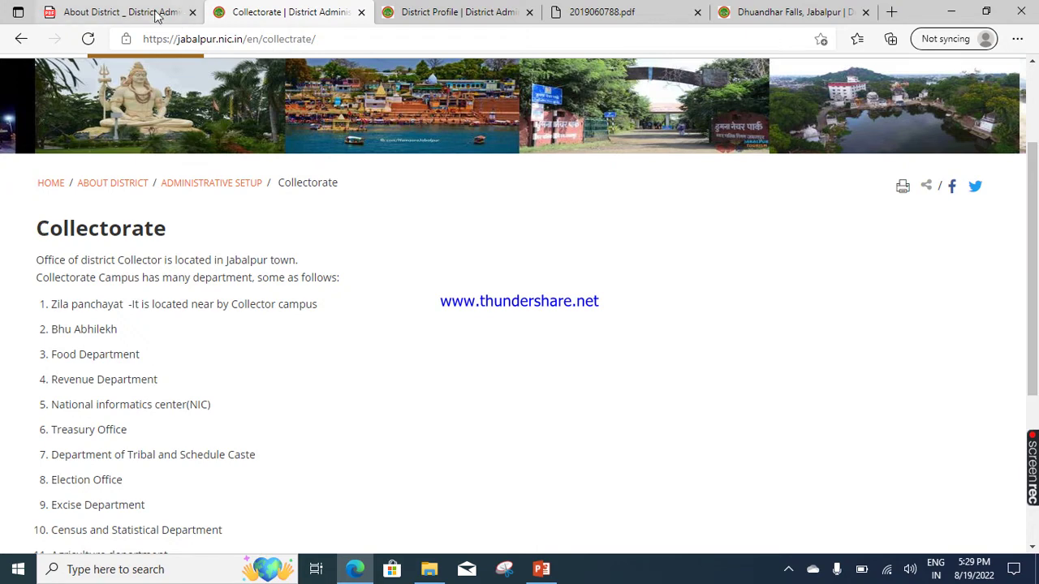
click(106, 11)
scroll(480, 394, up, 3)
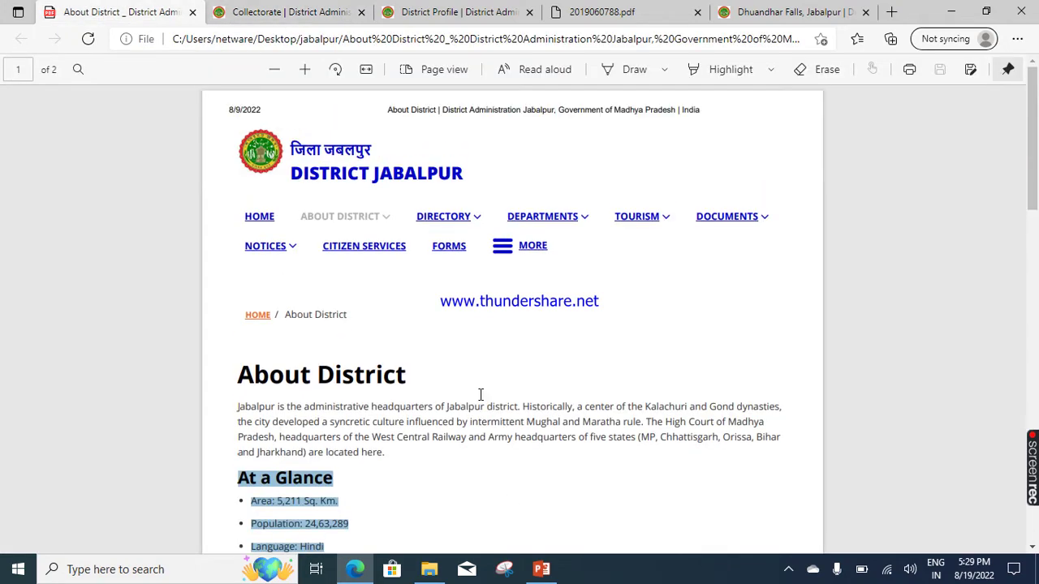
click(250, 221)
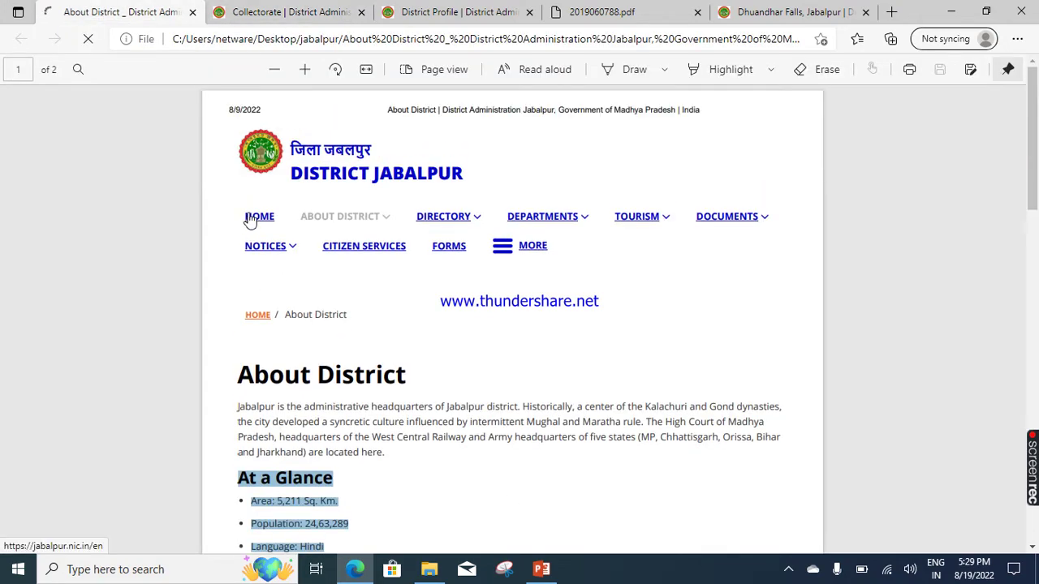
Close the District Profile and Dhuandhar Falls tabs
click(450, 11)
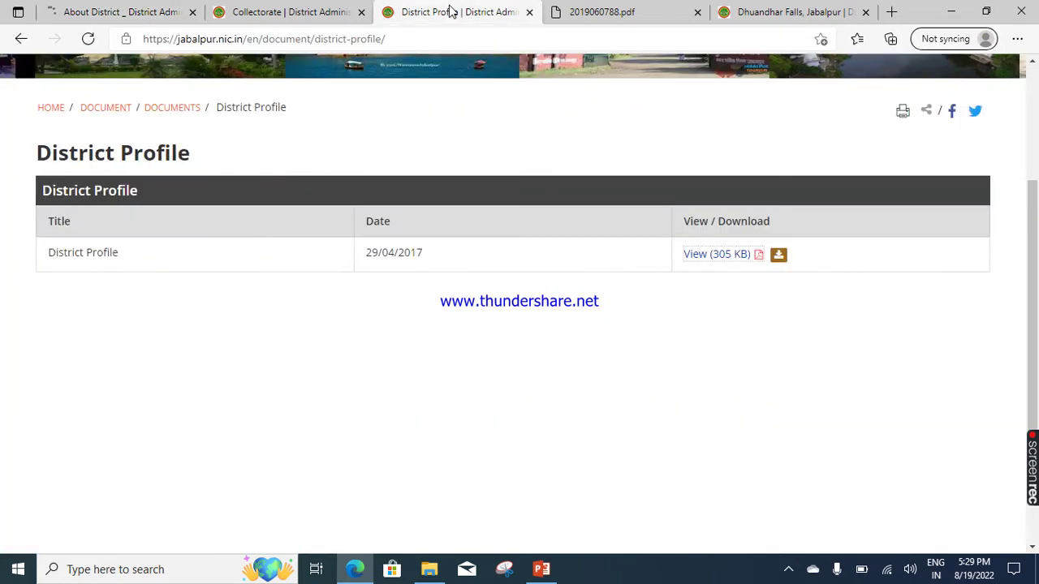
click(529, 11)
click(606, 12)
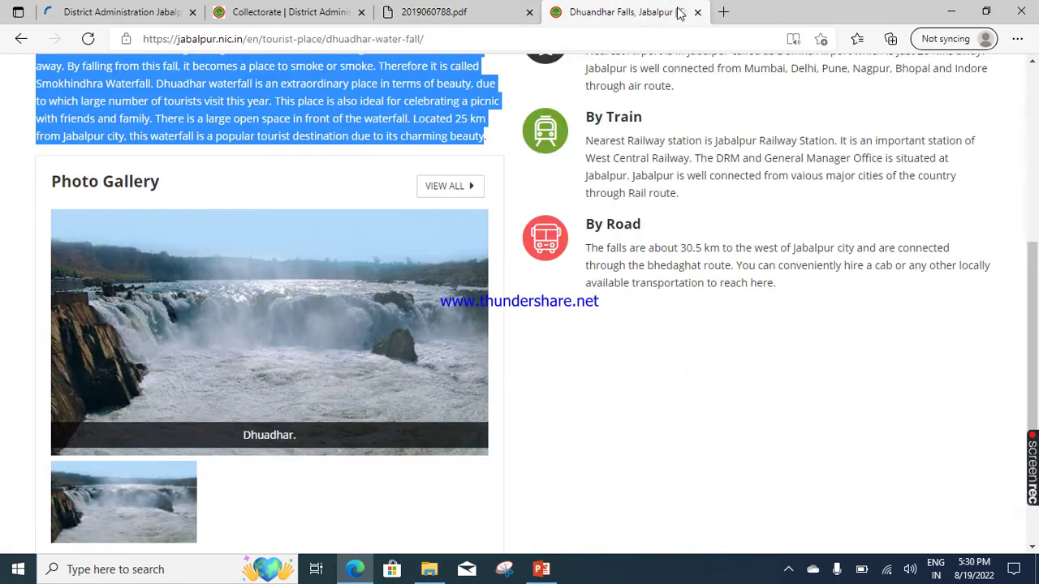
click(697, 12)
Copy the District Magistrate & Collector caption from the Jabalpur home page
click(127, 11)
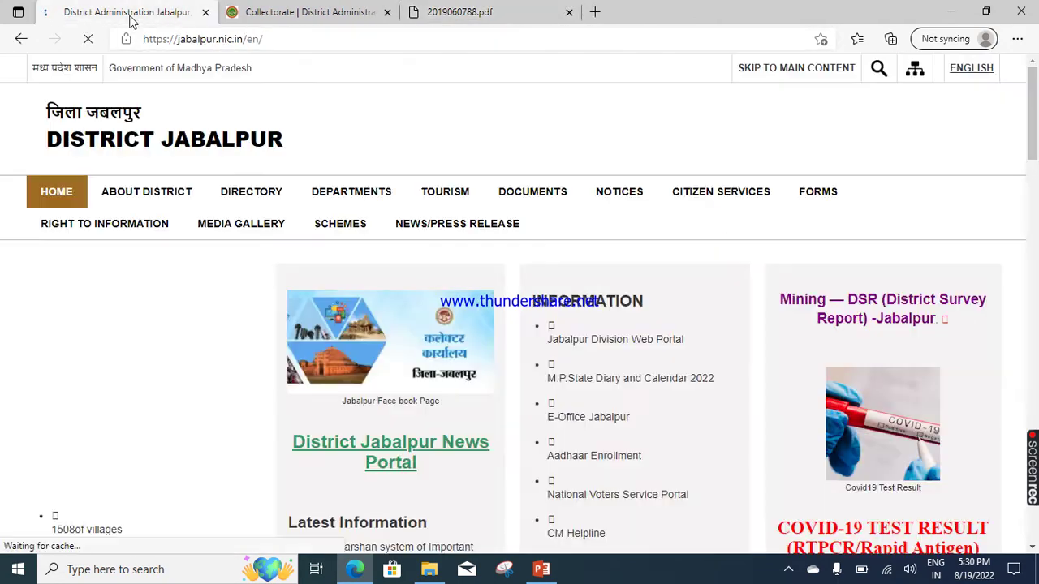
scroll(180, 273, down, 3)
scroll(180, 274, down, 4)
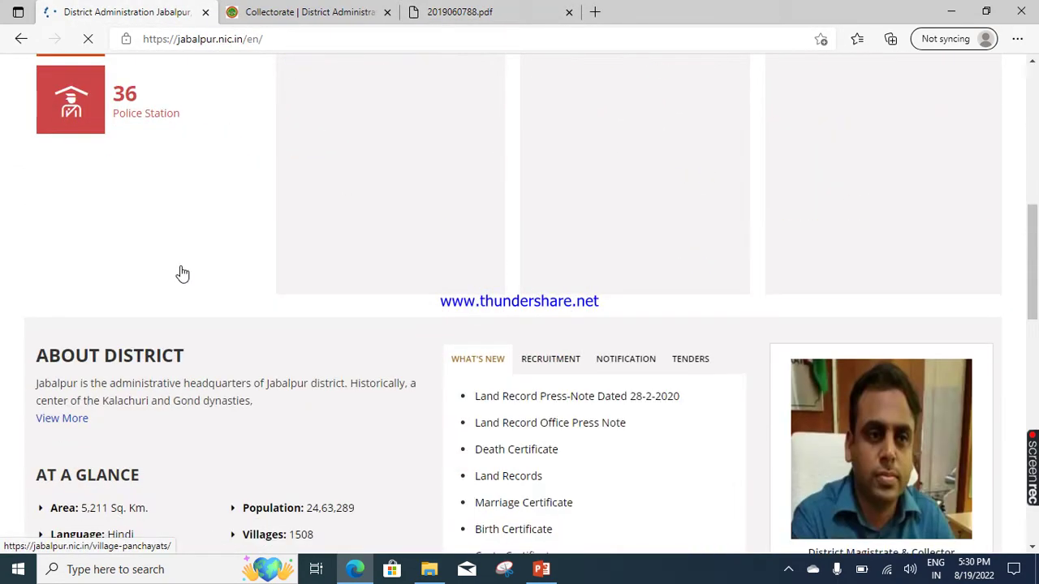
scroll(180, 267, down, 3)
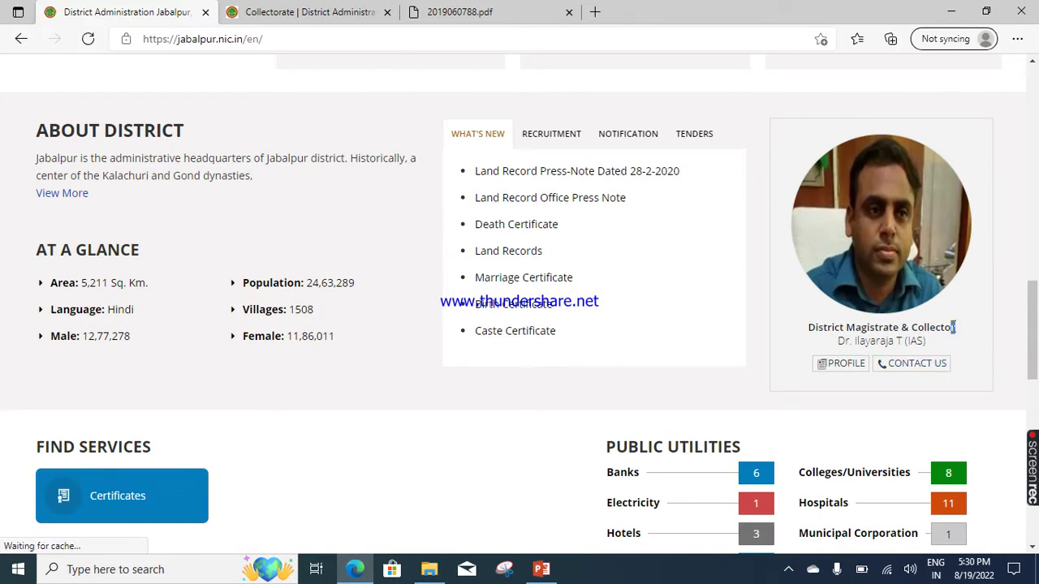
drag(954, 327, 923, 327)
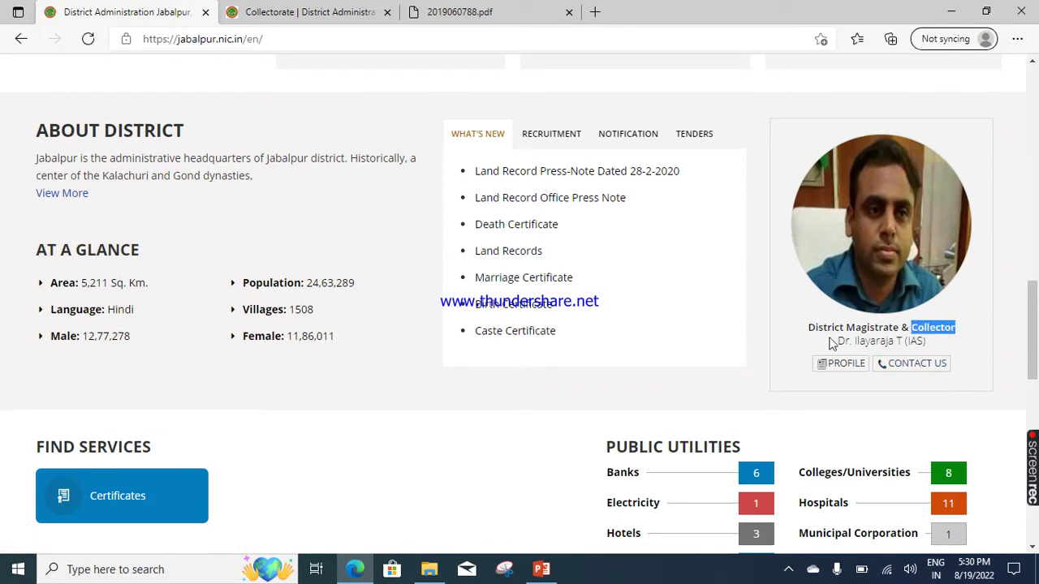
drag(808, 327, 958, 331)
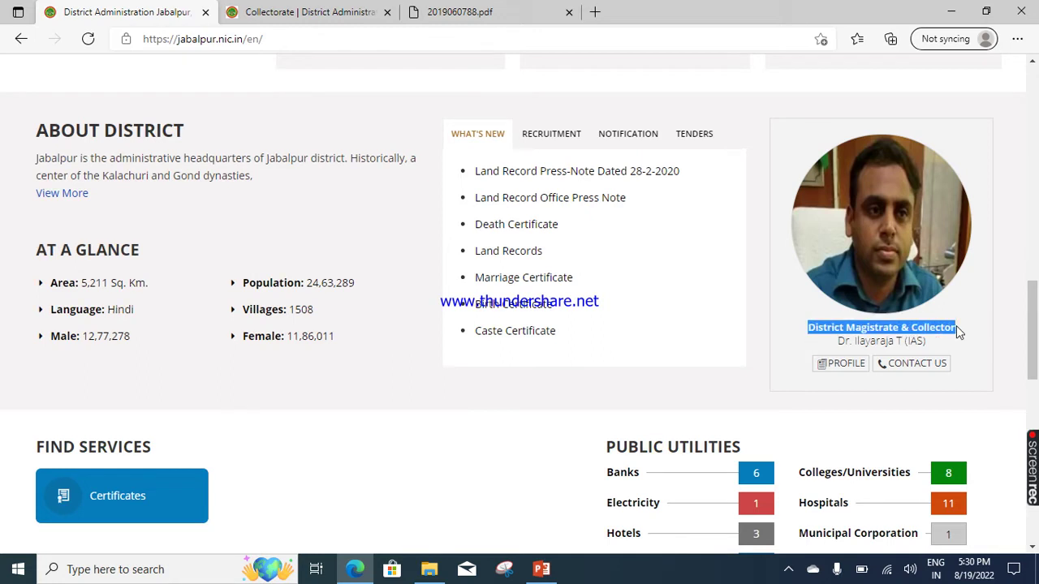
click(542, 569)
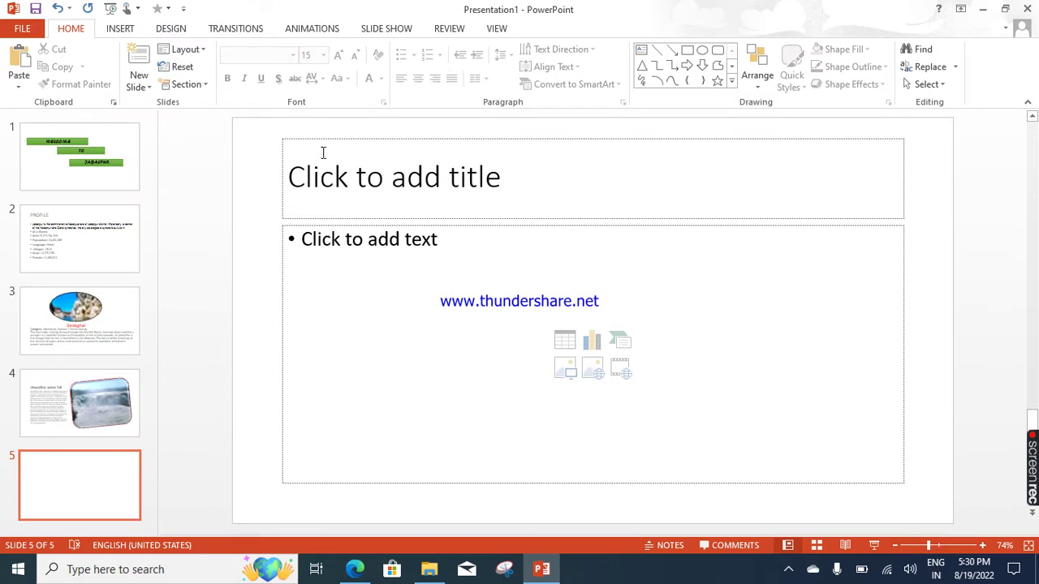
Switch slide 5 to Title Only and paste 'District Magistrate & Collector' as its title
click(185, 49)
click(365, 175)
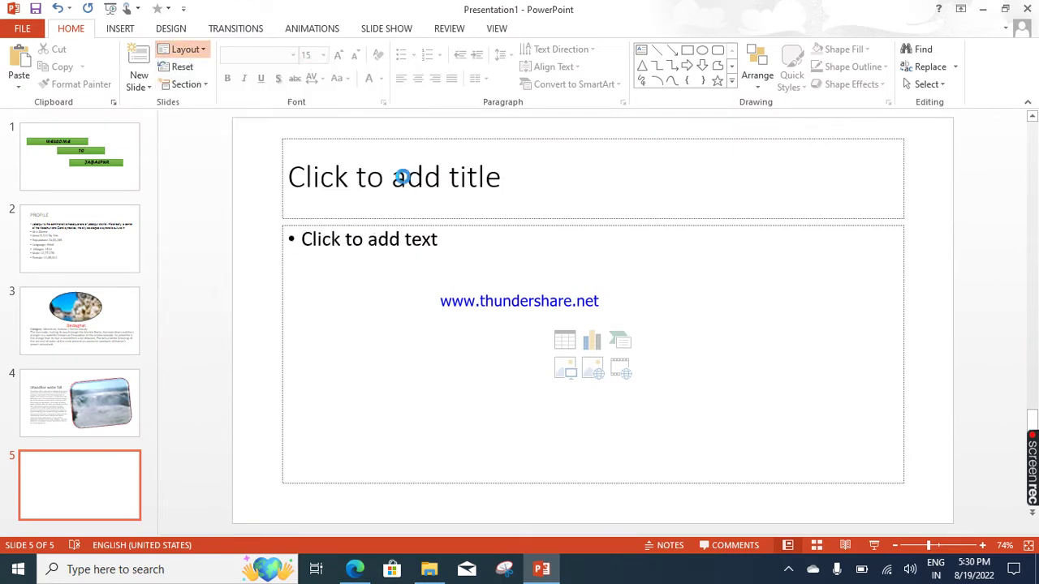
click(563, 183)
text(District Magistrate & Collector)
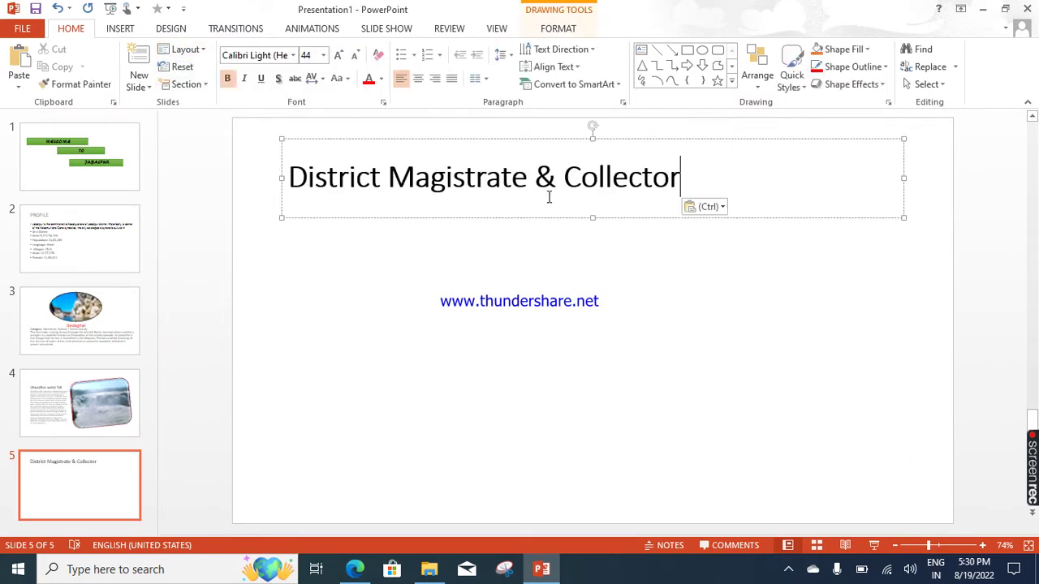
click(432, 345)
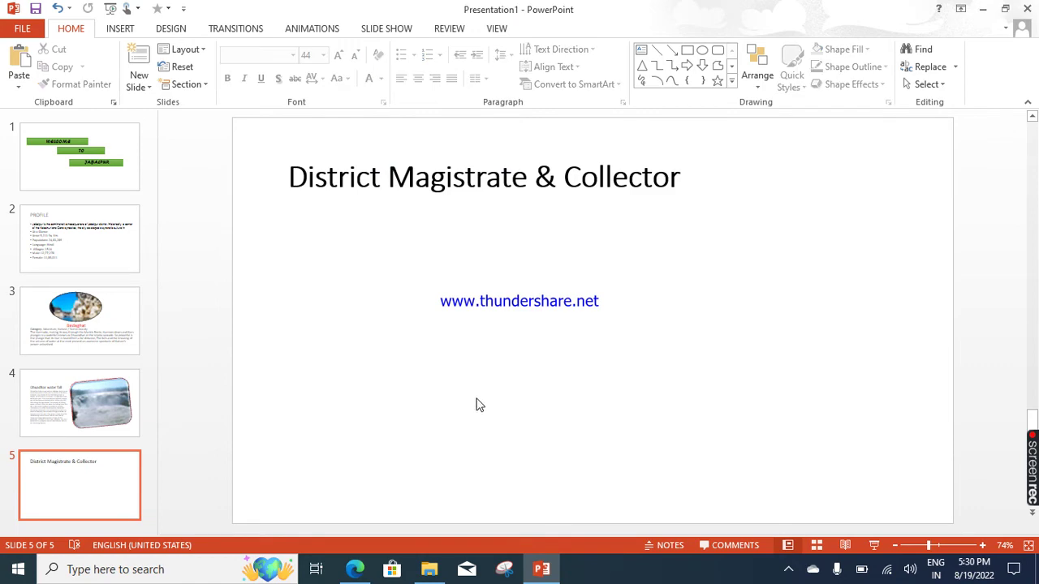
key(alt+Tab)
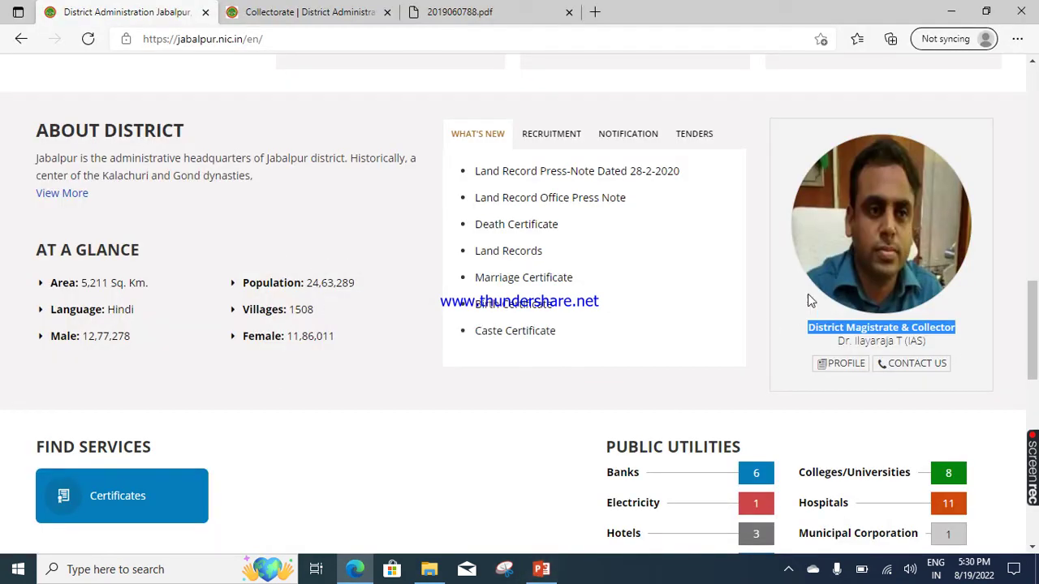
Snip the collector's photo card together with its caption using Snipping Tool
right_click(838, 236)
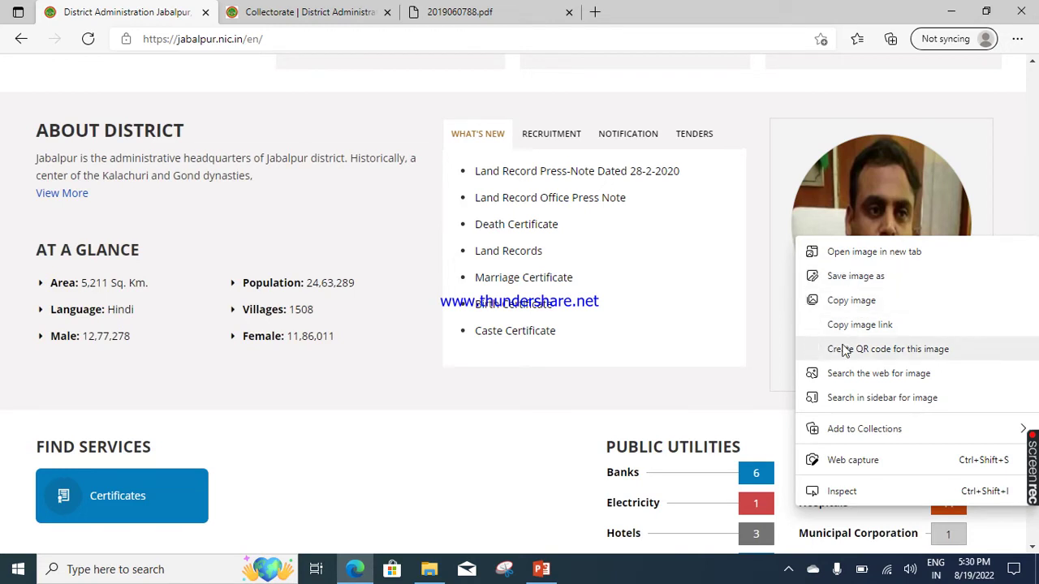
click(729, 410)
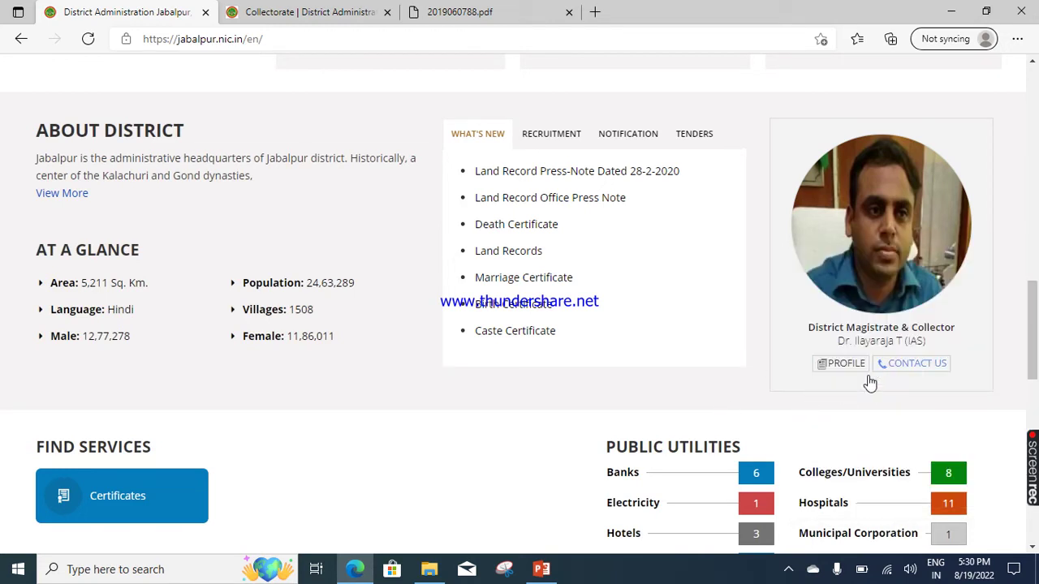
click(504, 569)
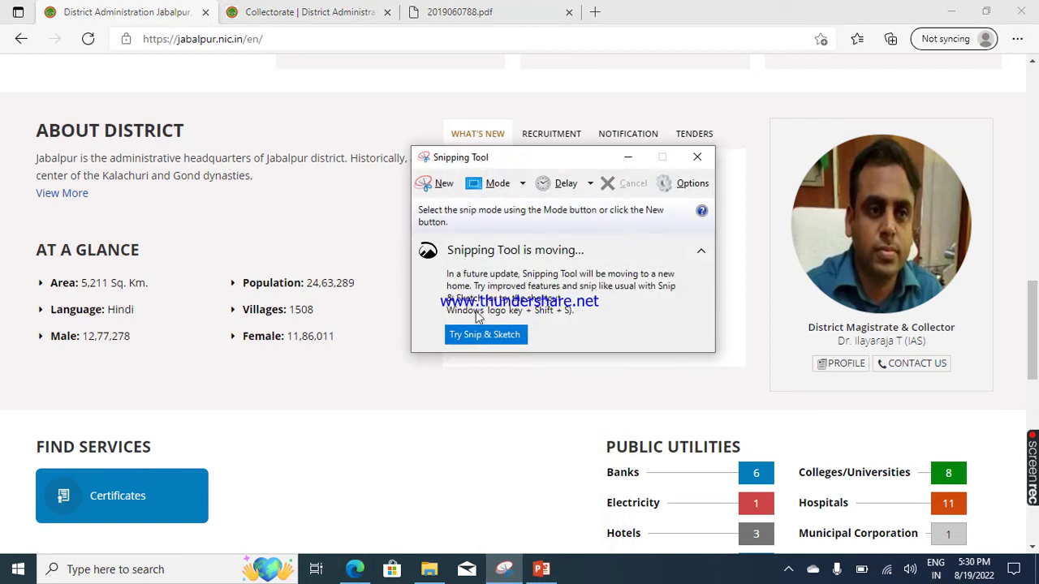
click(435, 186)
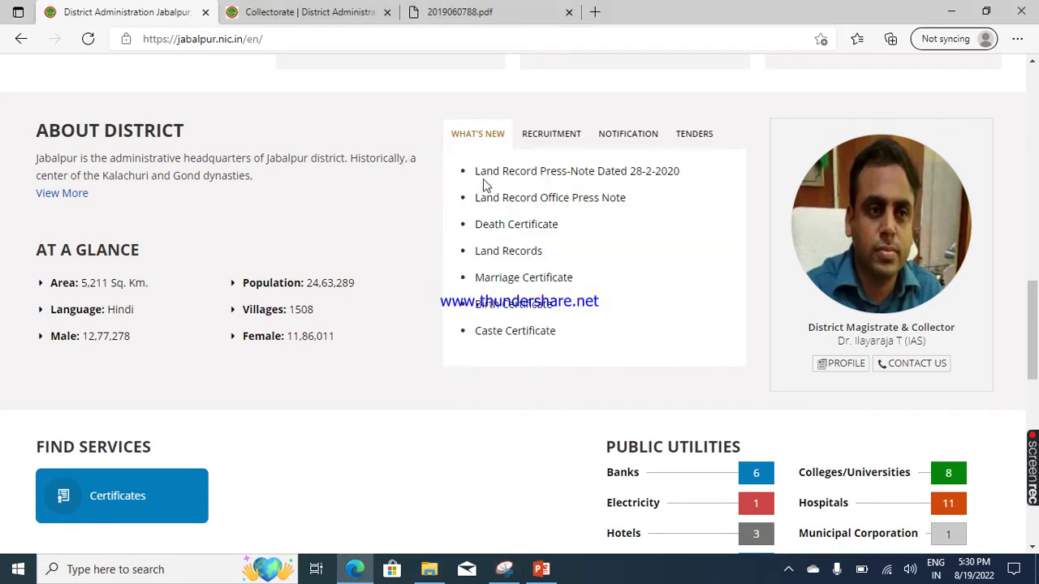
mouse_move(747, 99)
mouse_down()
mouse_move(827, 258)
mouse_move(1006, 418)
mouse_up()
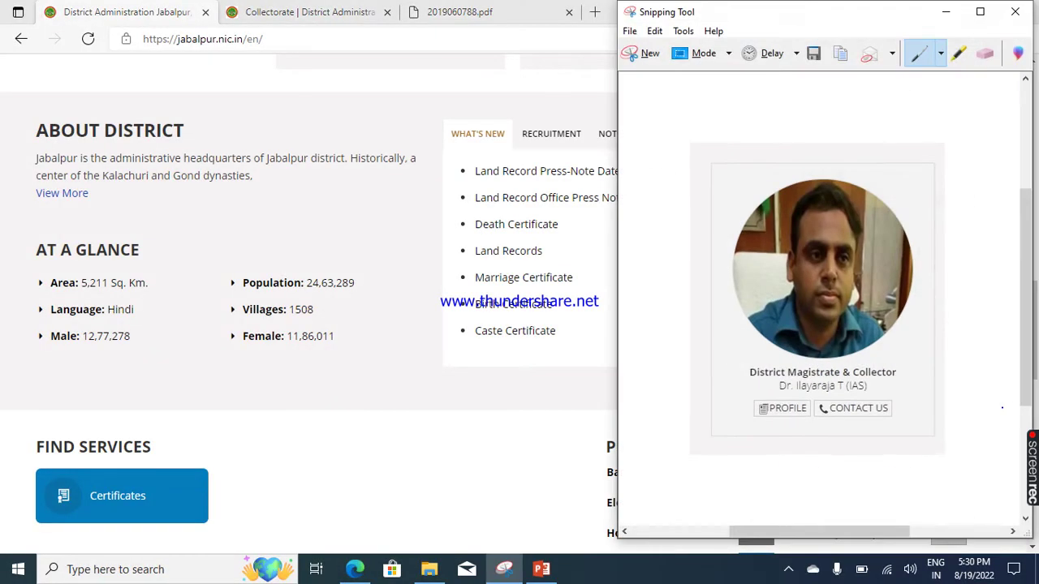
Save the snip as collector in the jabalpur folder, replacing the existing collector.JPG
click(630, 33)
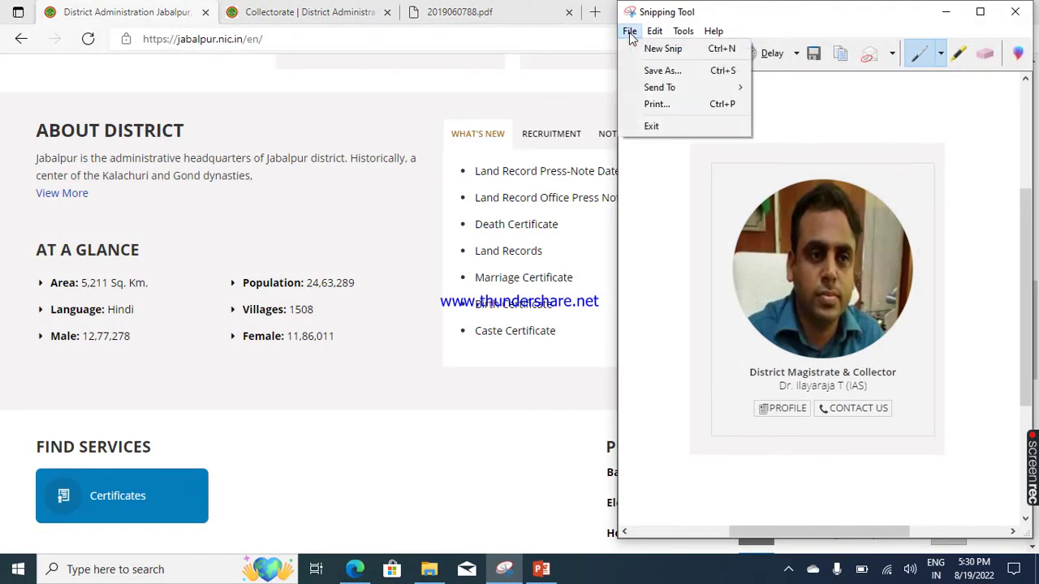
click(659, 71)
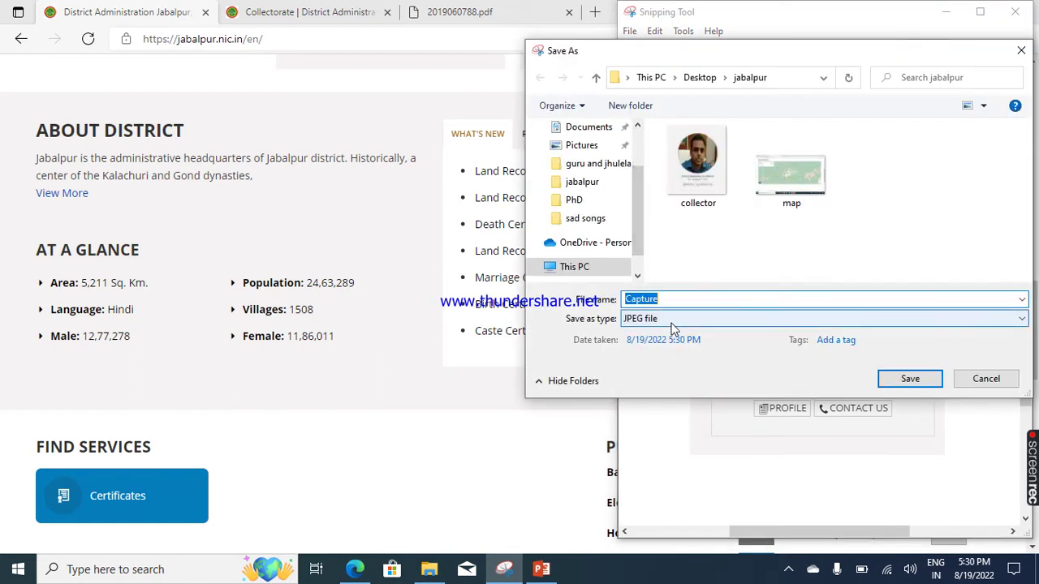
click(685, 196)
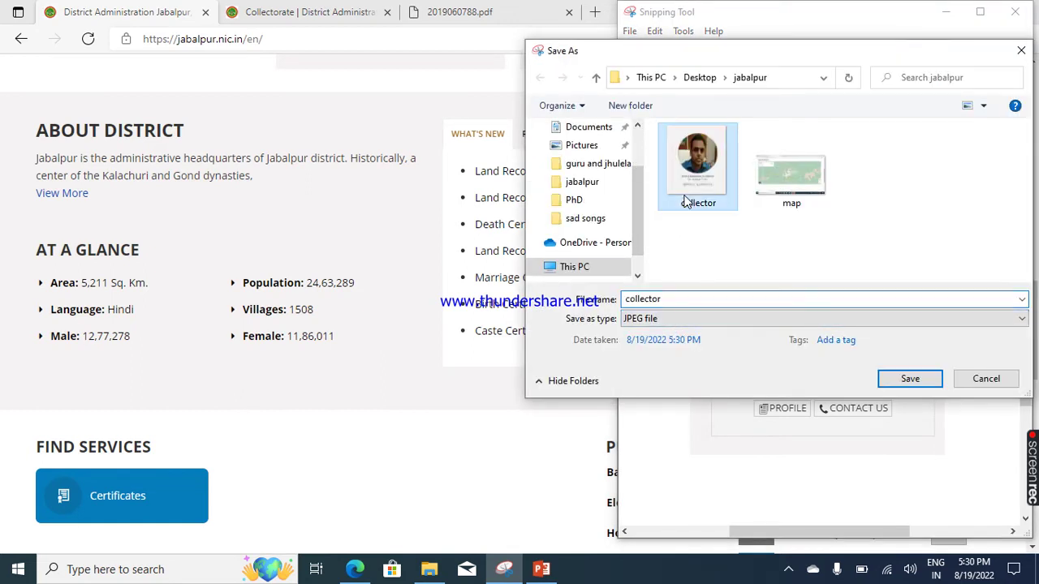
click(909, 380)
click(574, 290)
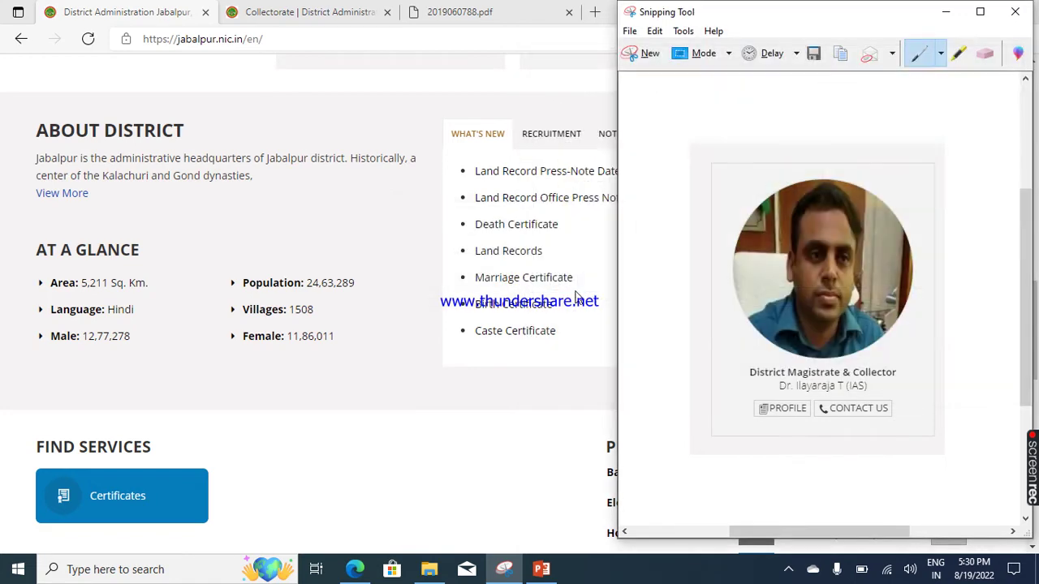
click(1015, 12)
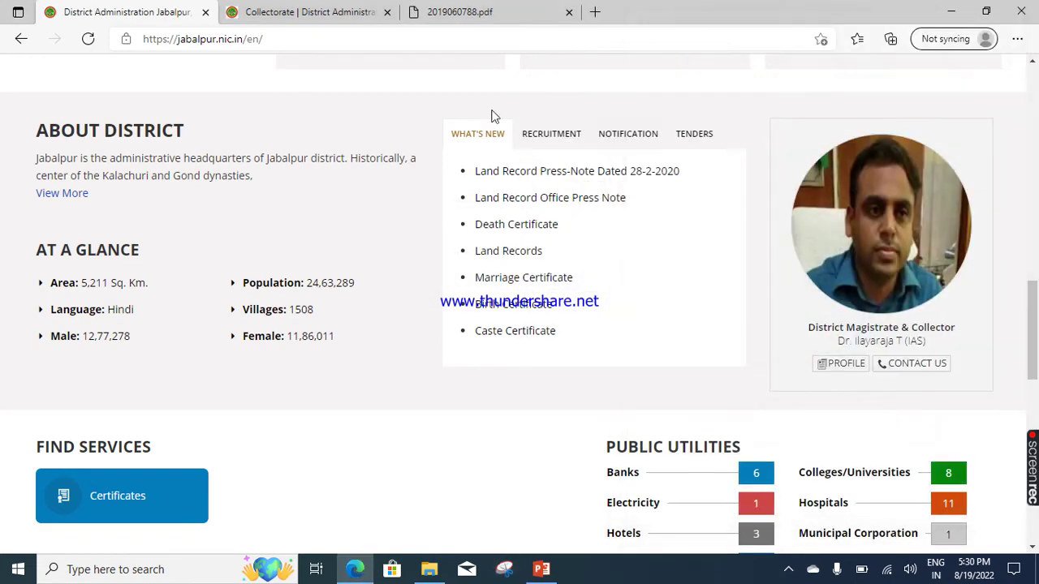
click(541, 569)
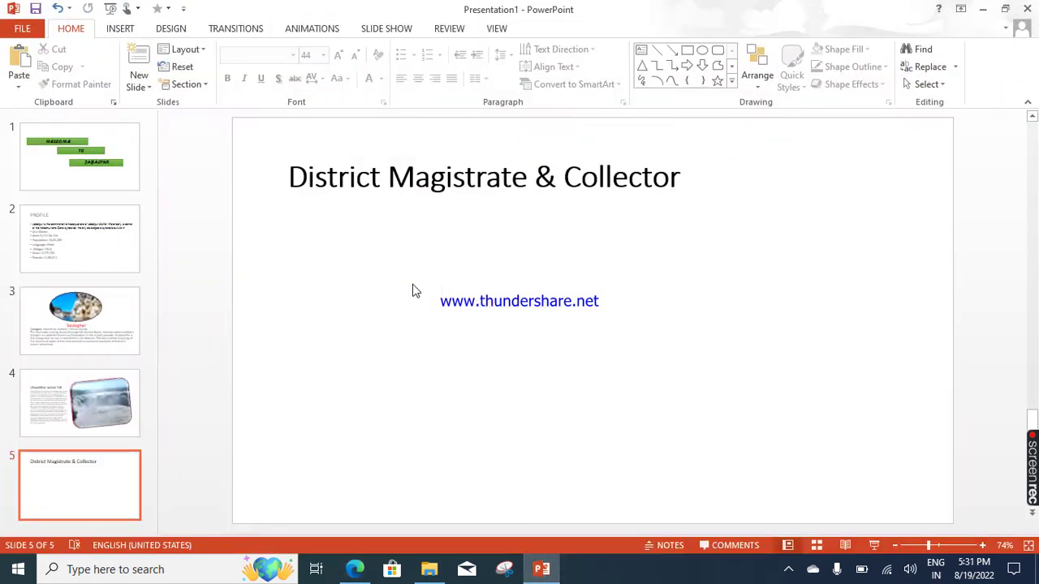
Browse the Insert Picture dialog to the jabalpur folder, then cancel it
click(119, 29)
click(99, 65)
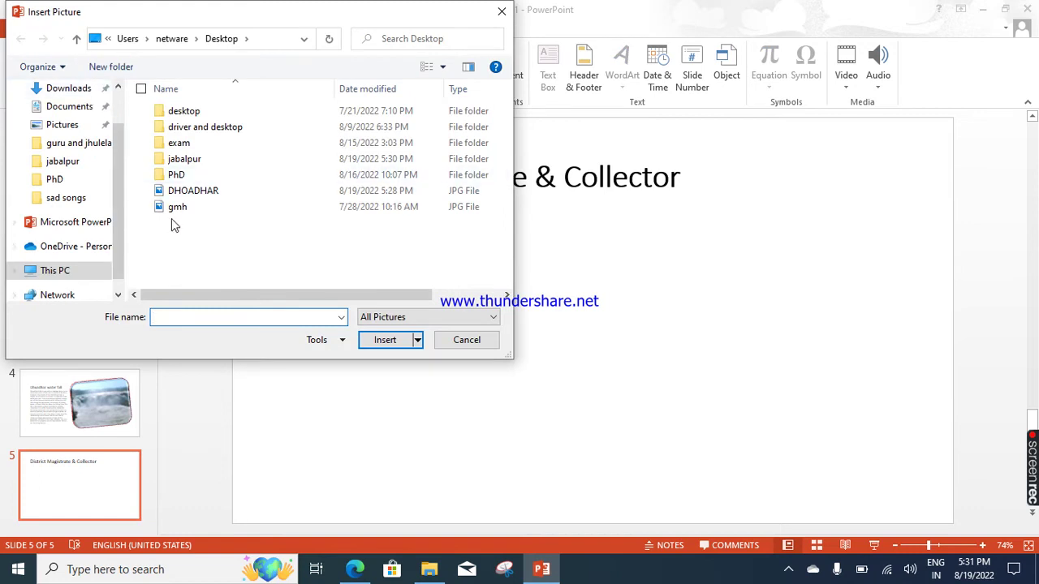
click(389, 317)
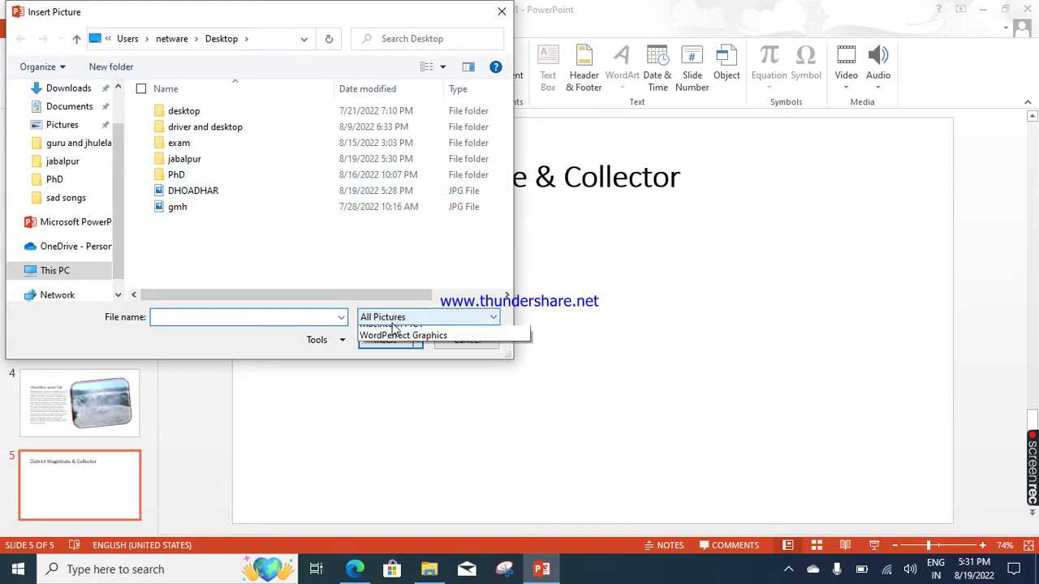
click(382, 331)
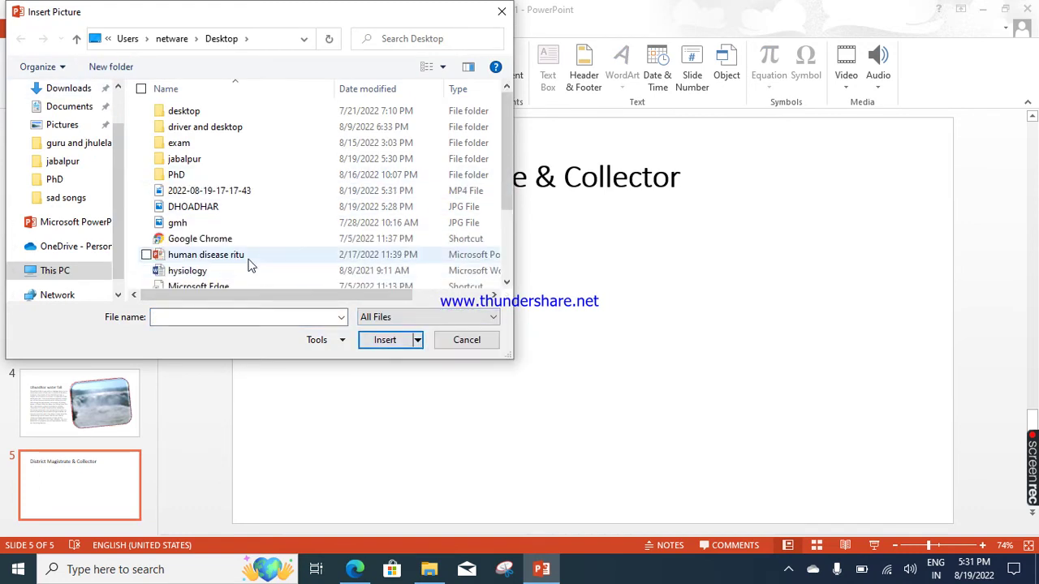
click(226, 256)
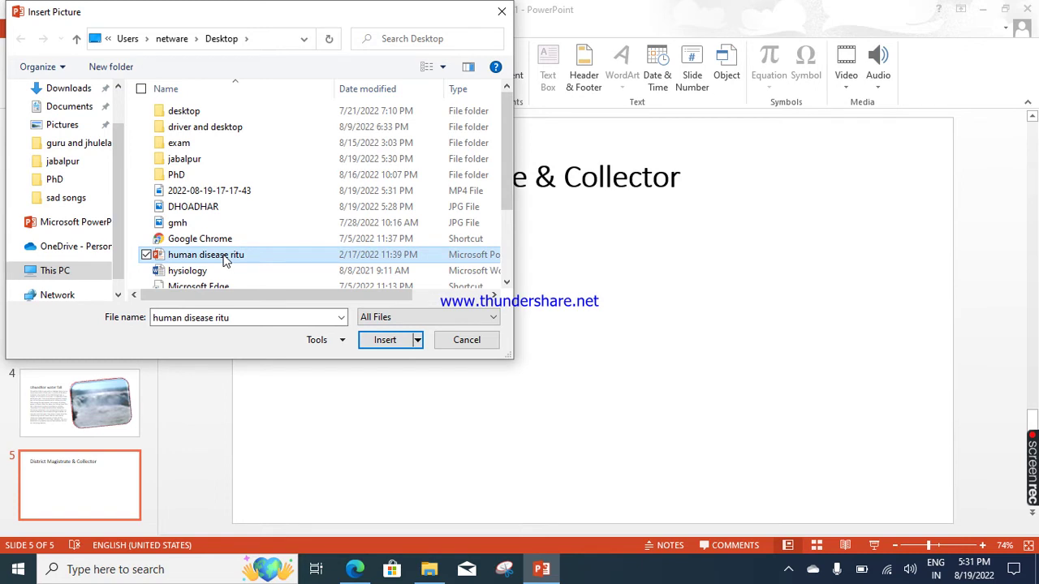
mouse_move(506, 197)
mouse_down()
mouse_move(506, 258)
mouse_move(496, 193)
mouse_up()
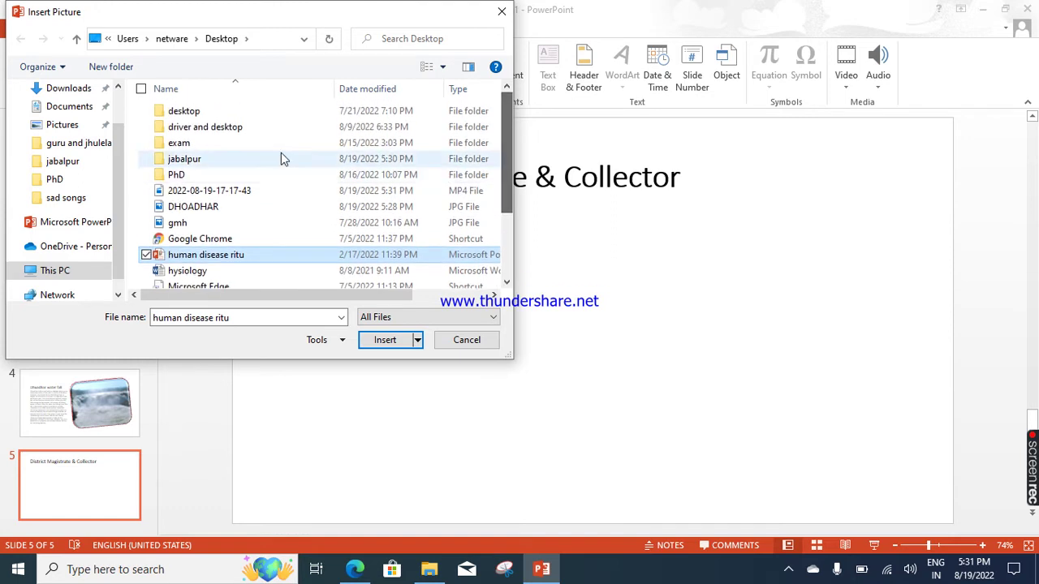
click(203, 160)
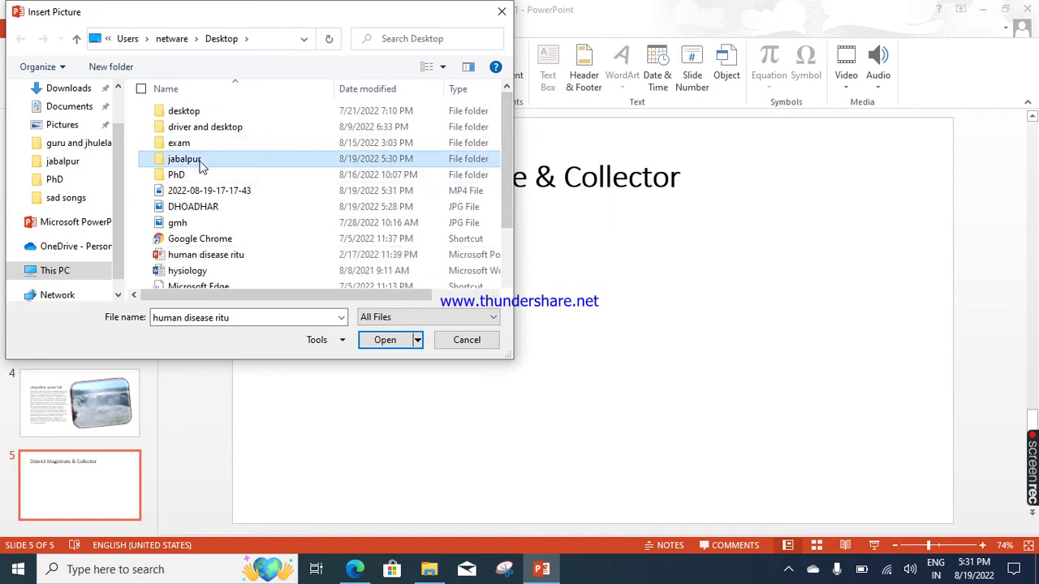
key(Escape)
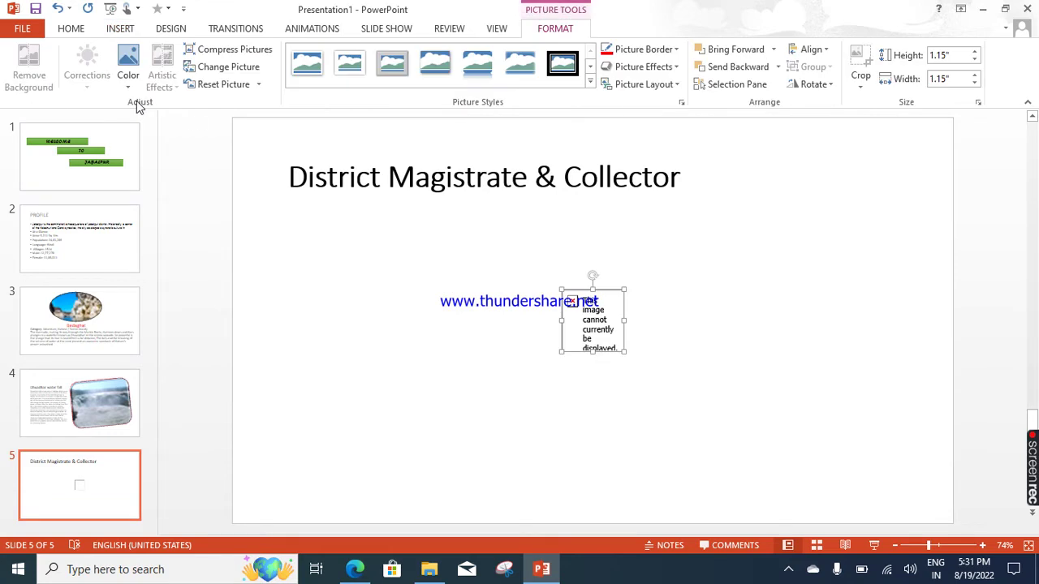
Delete the broken image placeholder and insert the collector picture from the jabalpur folder
key(Delete)
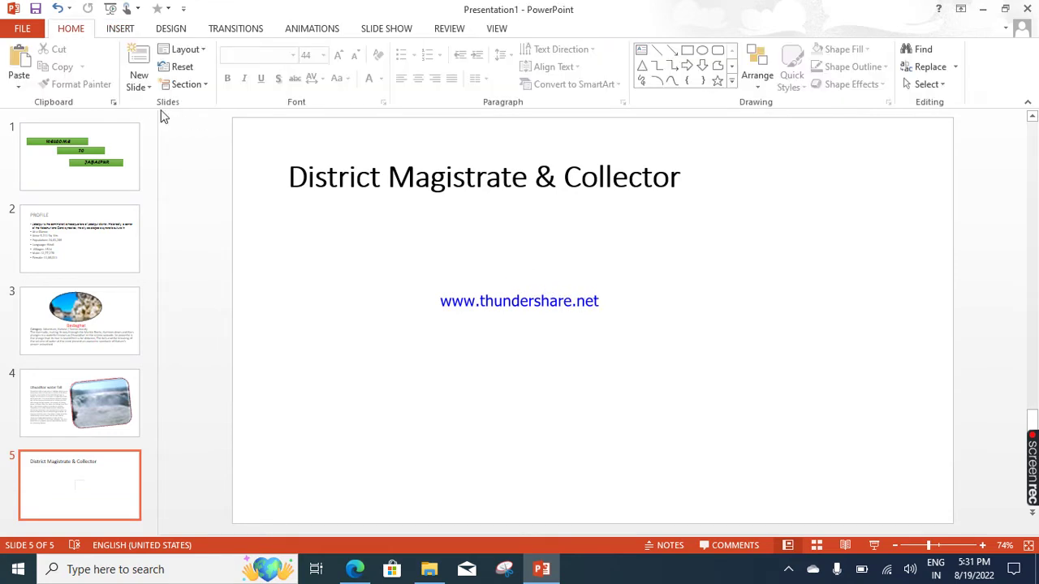
click(121, 30)
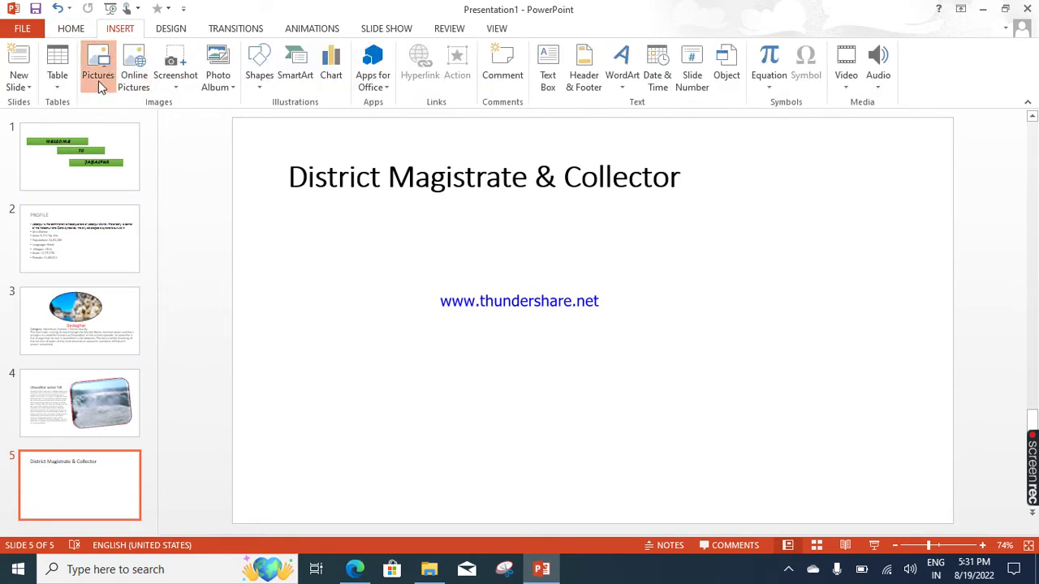
click(99, 82)
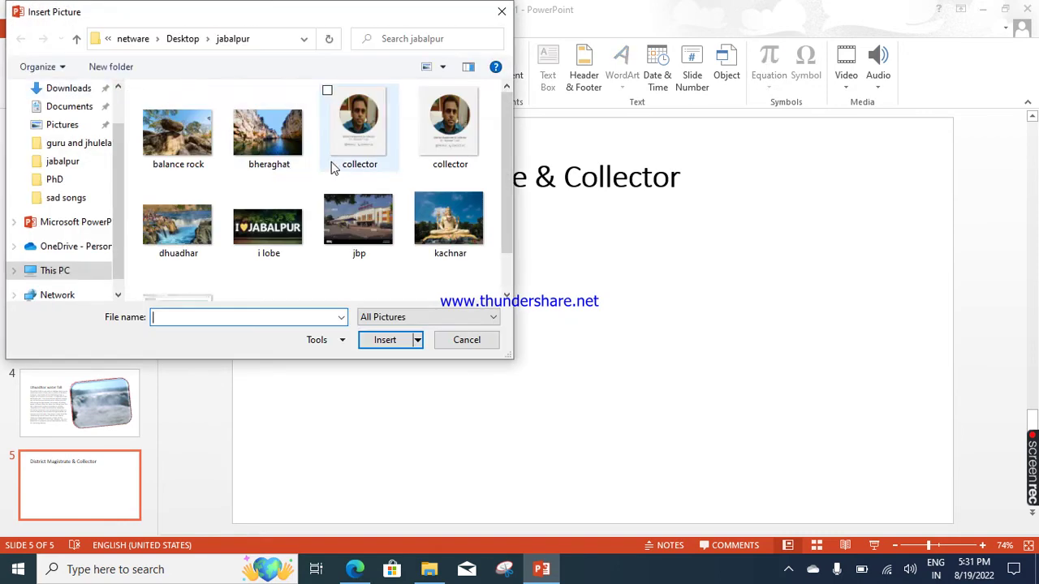
click(350, 155)
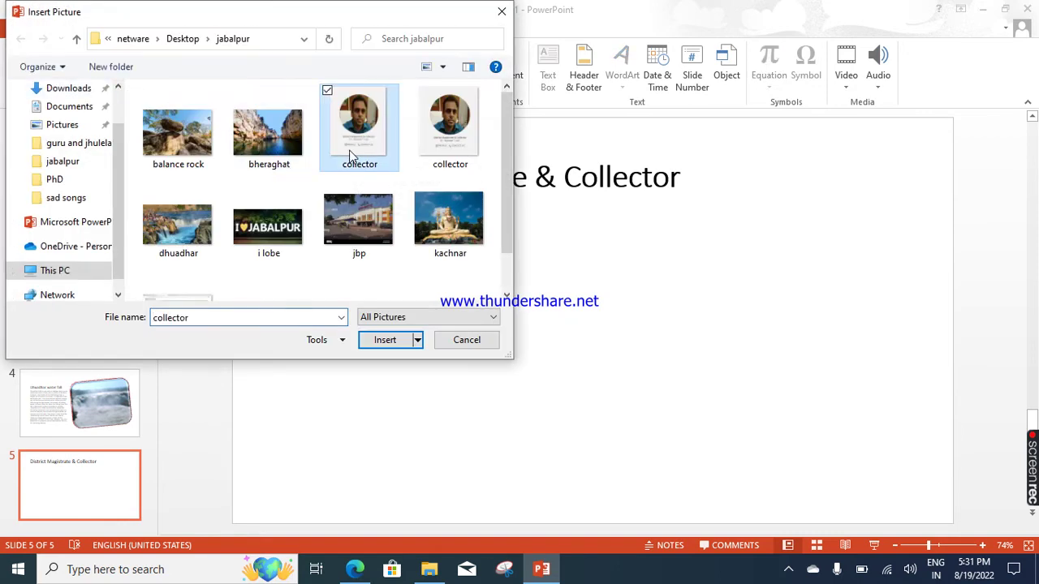
click(387, 343)
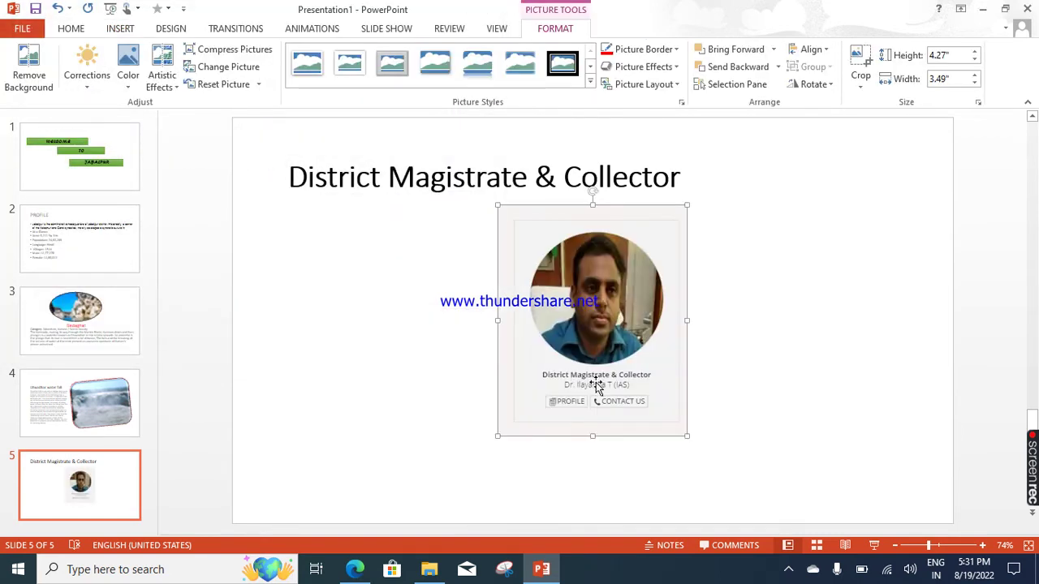
Enlarge the collector picture to 6.42 inches wide by 5.63 inches high
drag(498, 320, 400, 320)
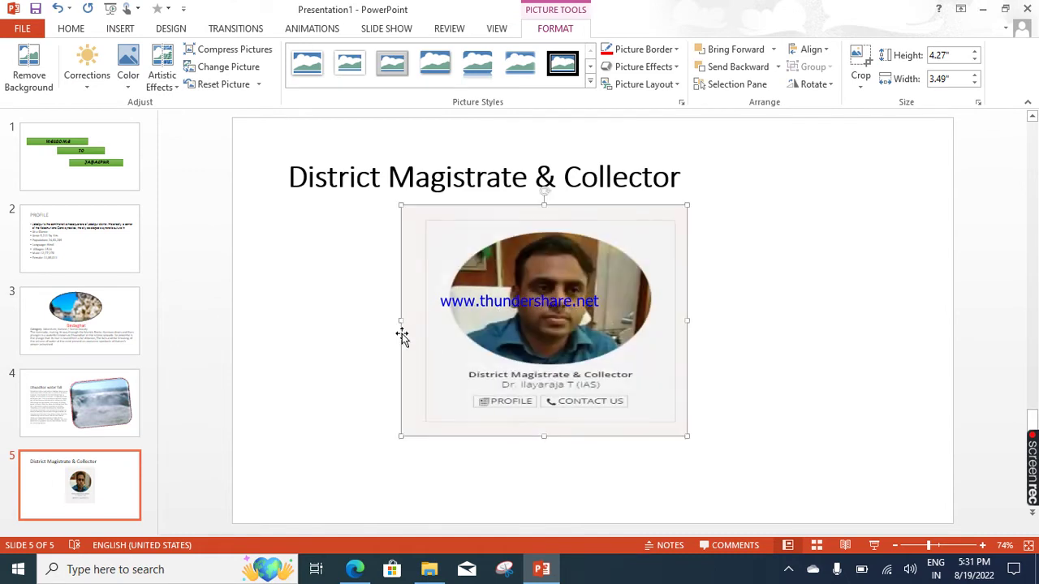
drag(686, 321, 742, 322)
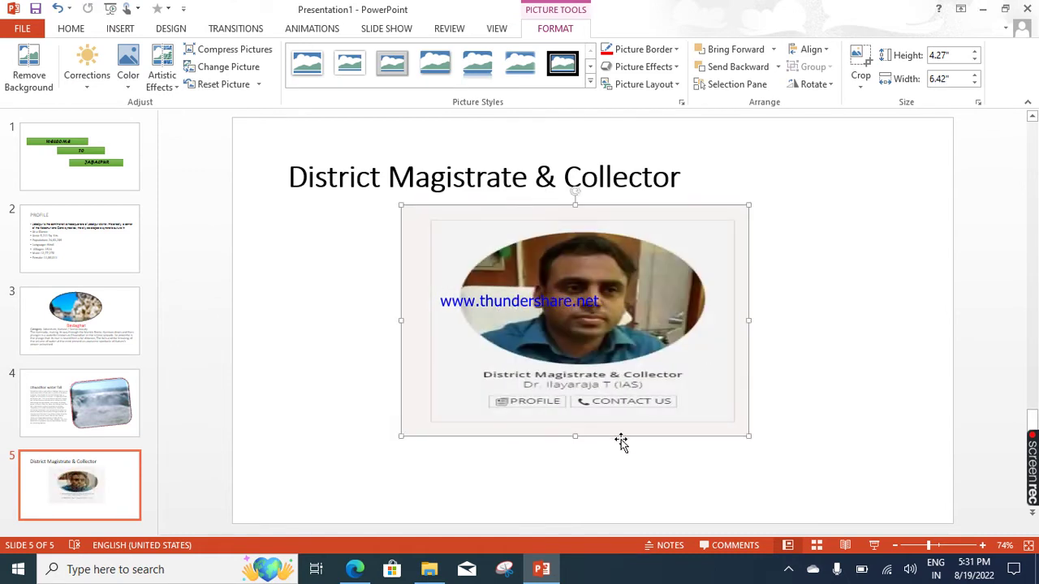
drag(573, 436, 574, 508)
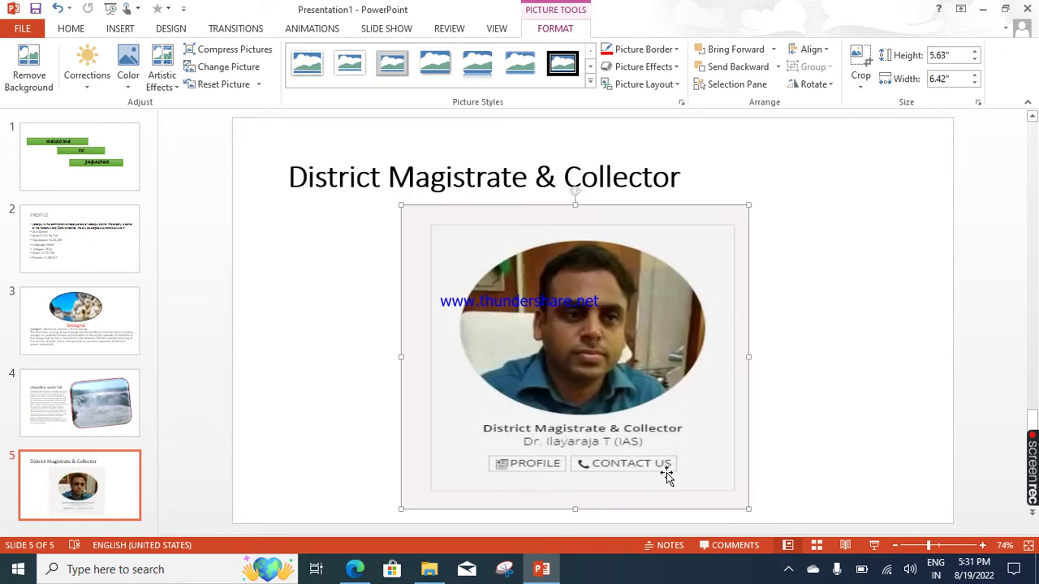
Apply the thick black frame picture style, then try a perspective 3-D tilt and undo it
click(590, 83)
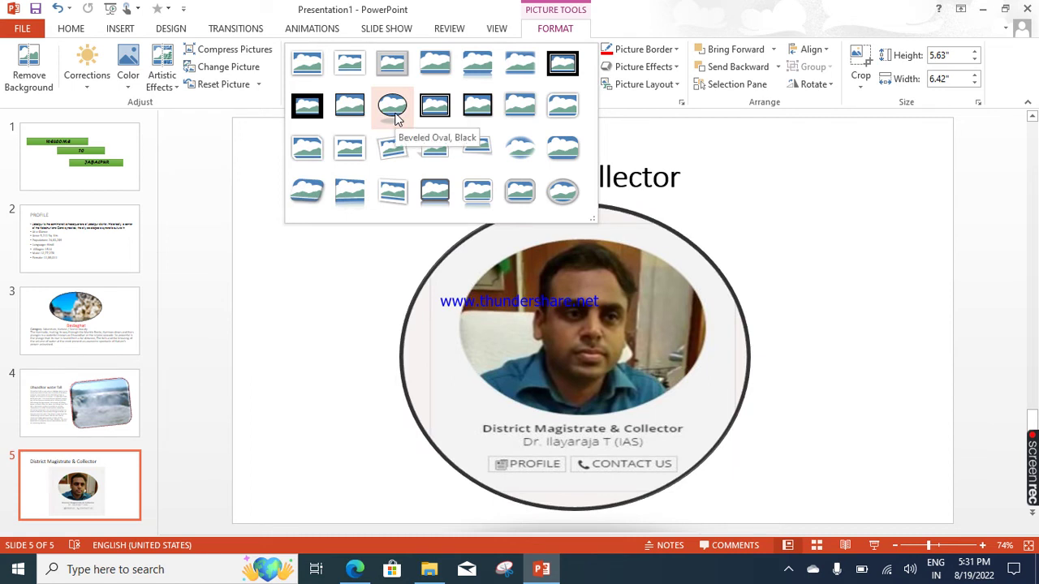
click(563, 65)
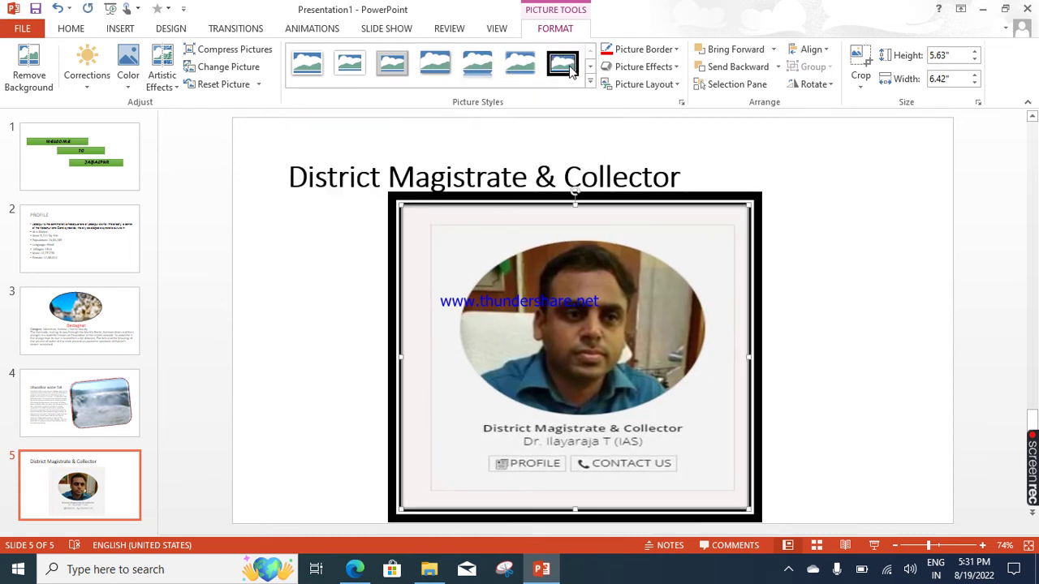
click(654, 66)
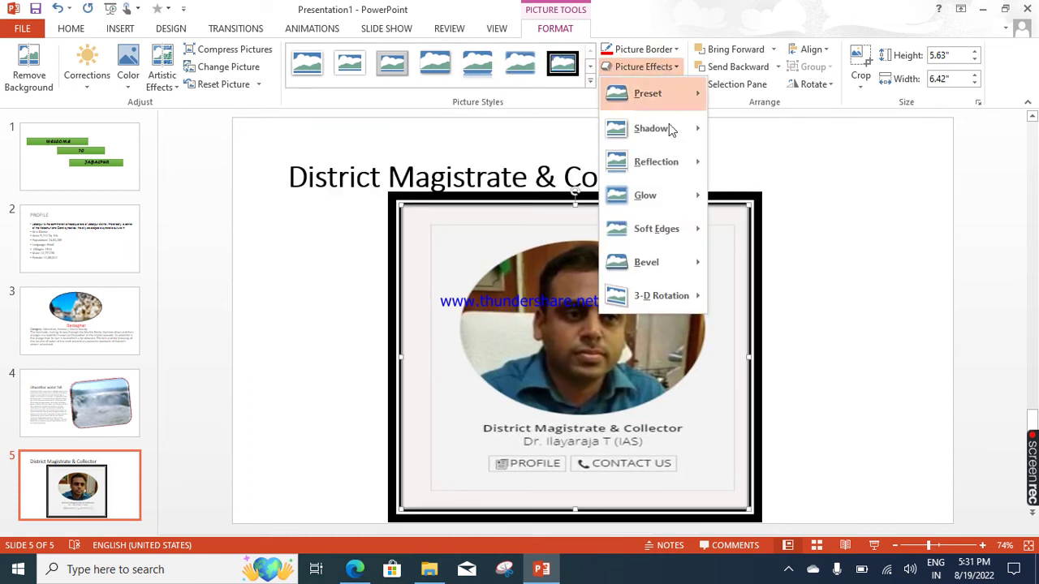
mouse_move(677, 298)
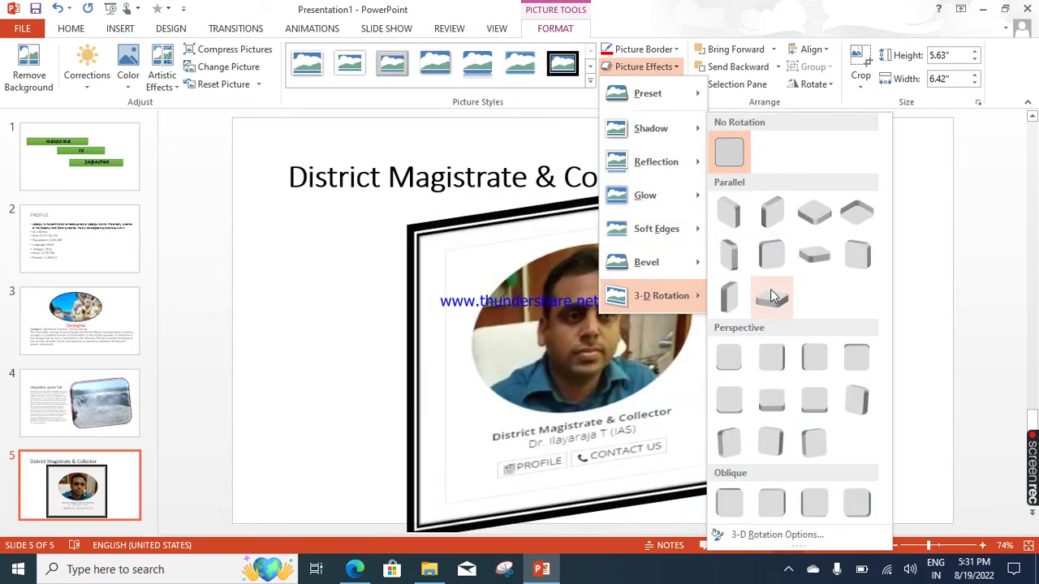
click(812, 359)
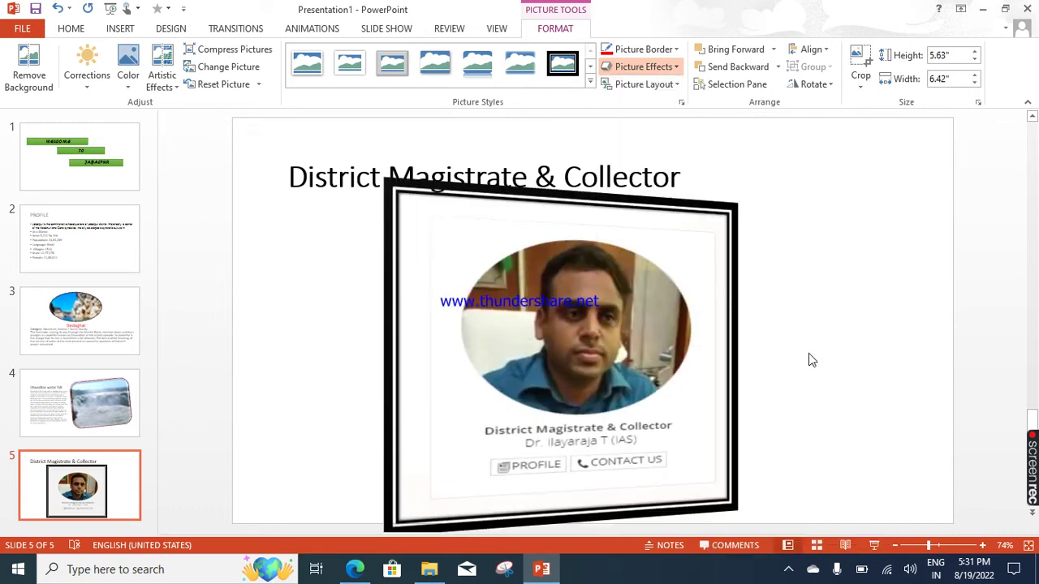
click(835, 298)
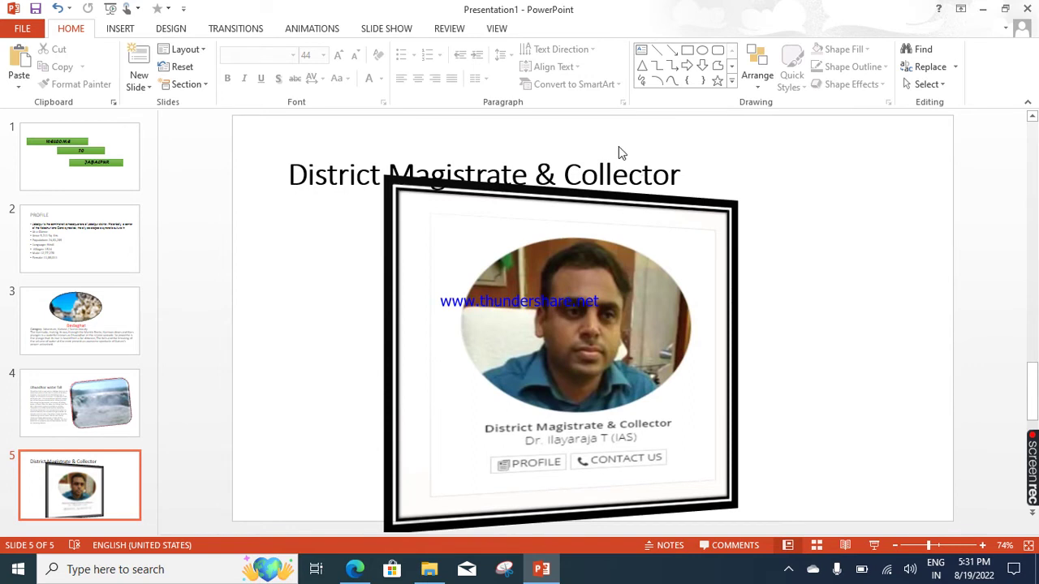
key(ctrl+z)
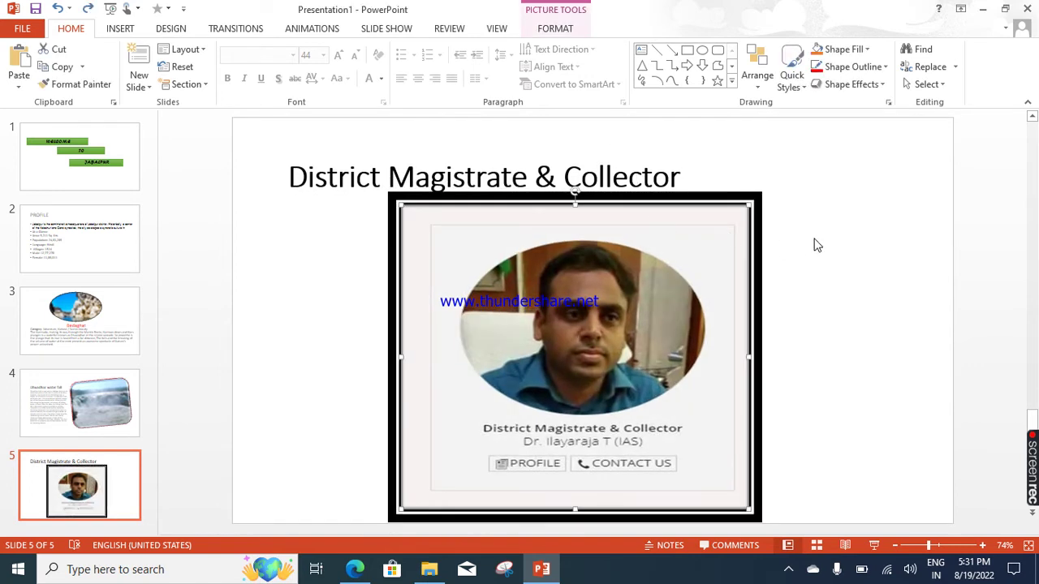
click(816, 245)
Shorten slide 5's title box above the picture and give it a grey shaded shape style
click(393, 174)
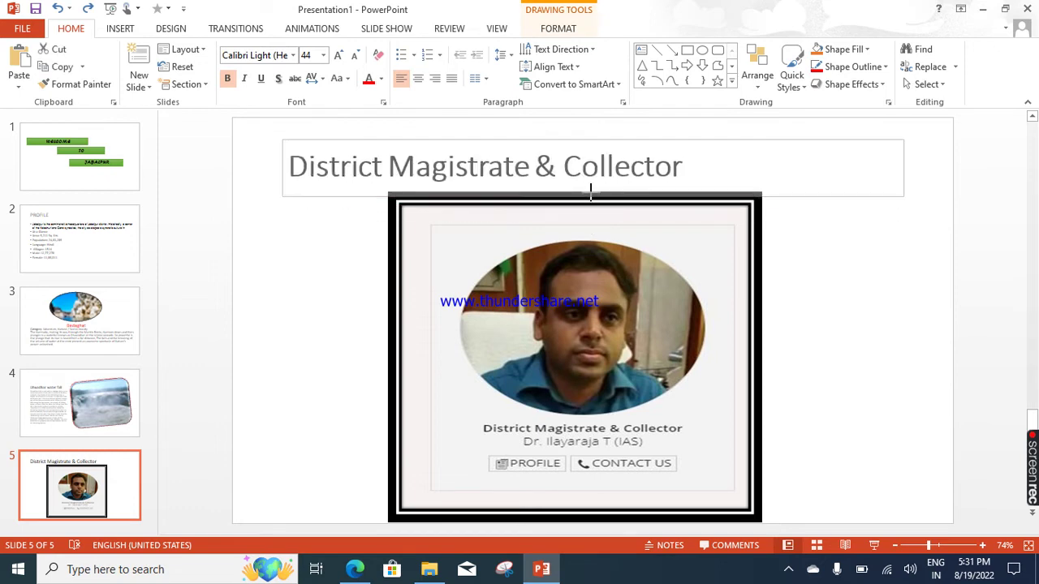
drag(593, 217, 584, 175)
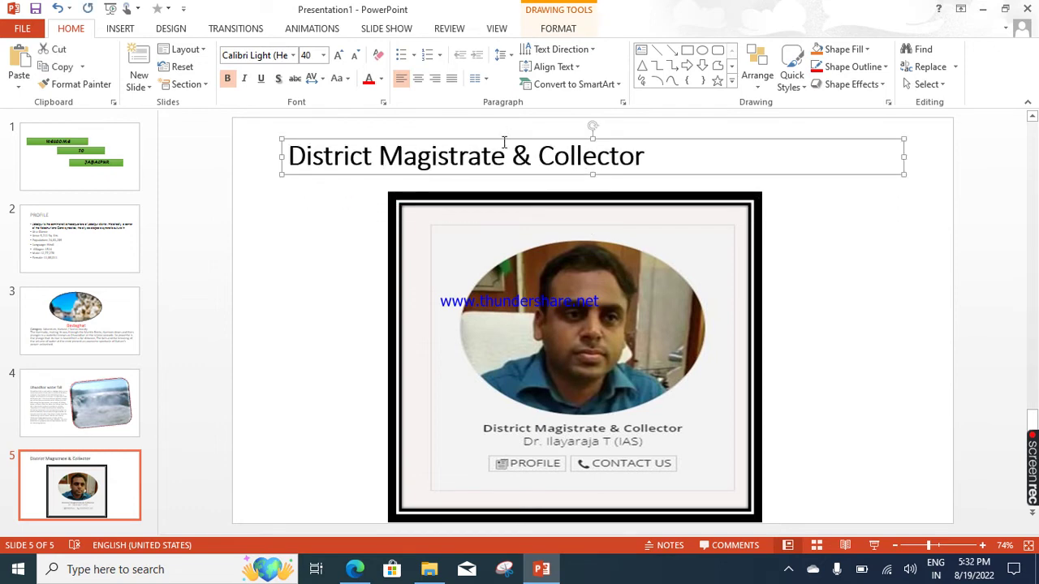
click(558, 29)
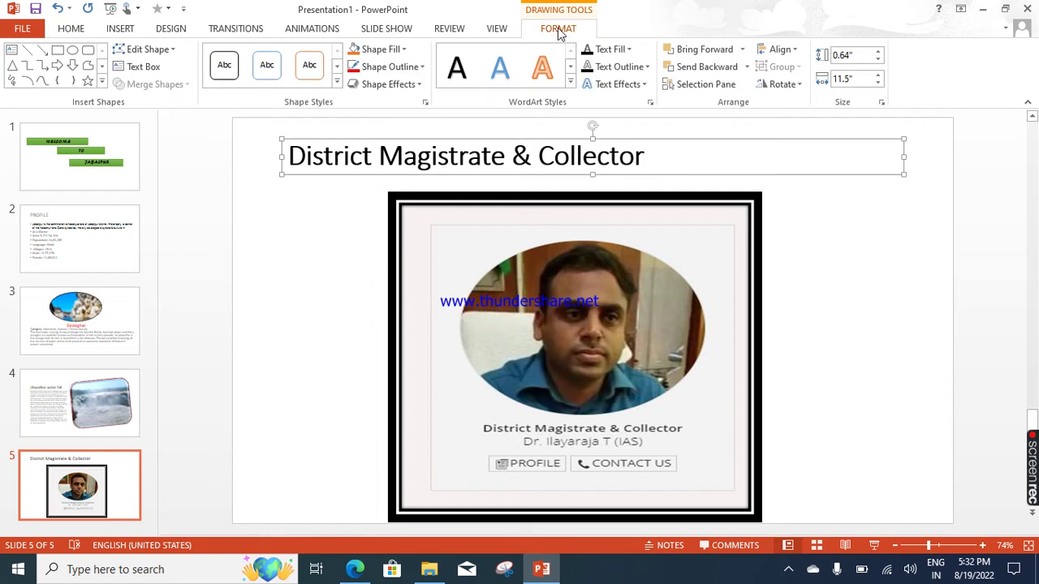
click(336, 81)
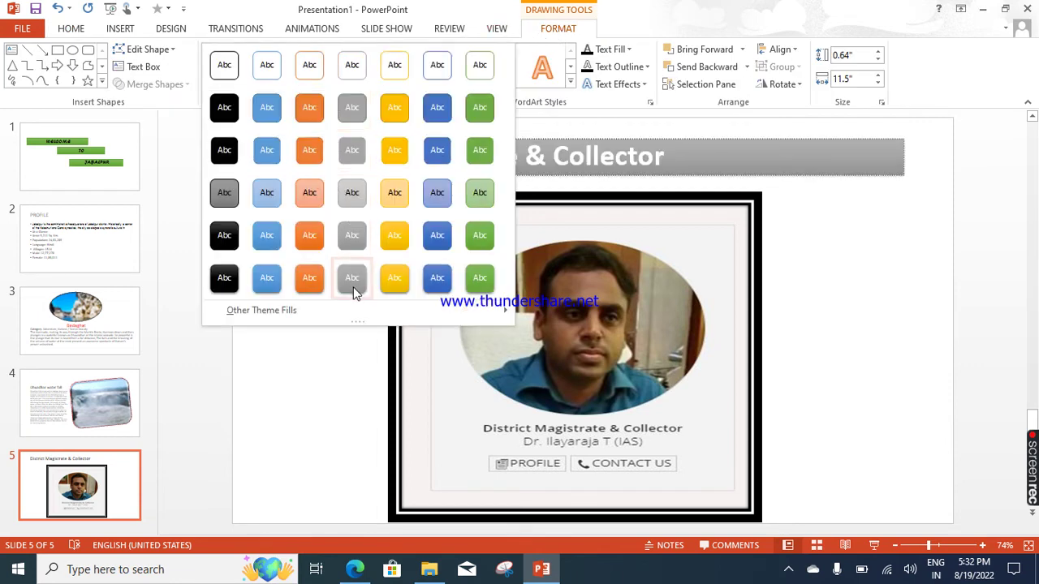
click(354, 290)
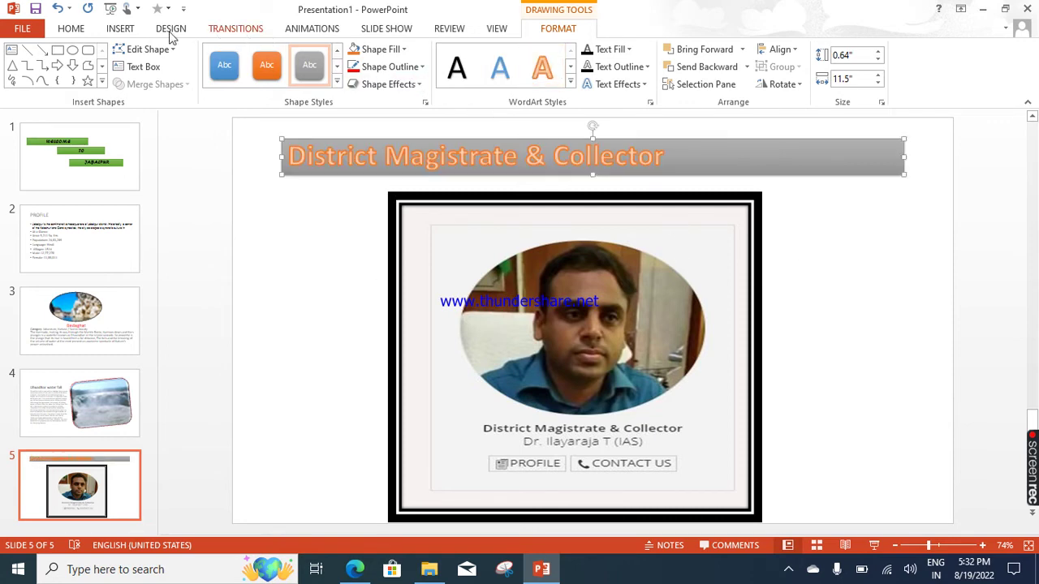
Centre the title text and add a new Title and Content slide 6
click(70, 29)
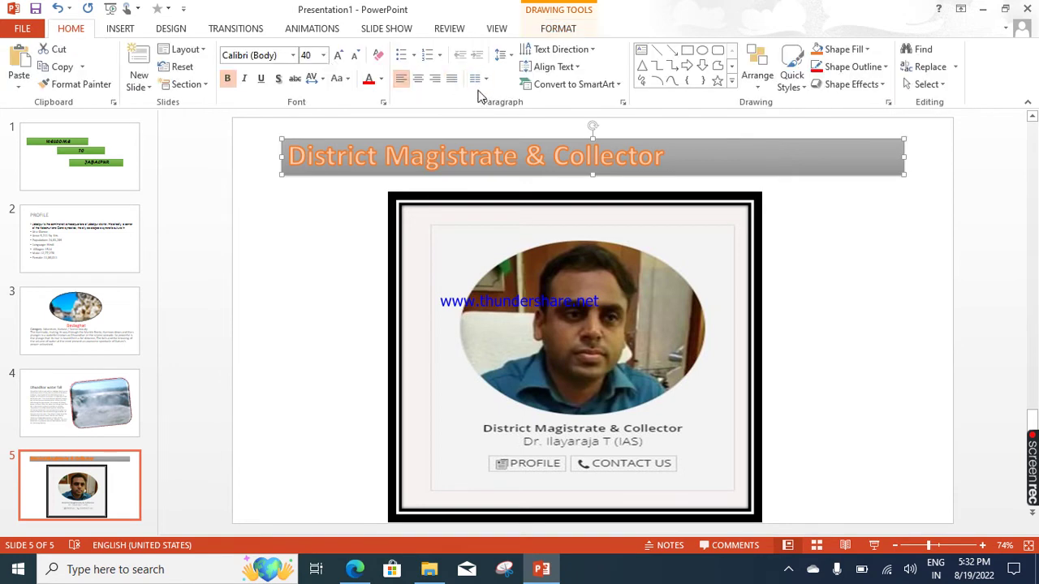
click(417, 78)
click(345, 287)
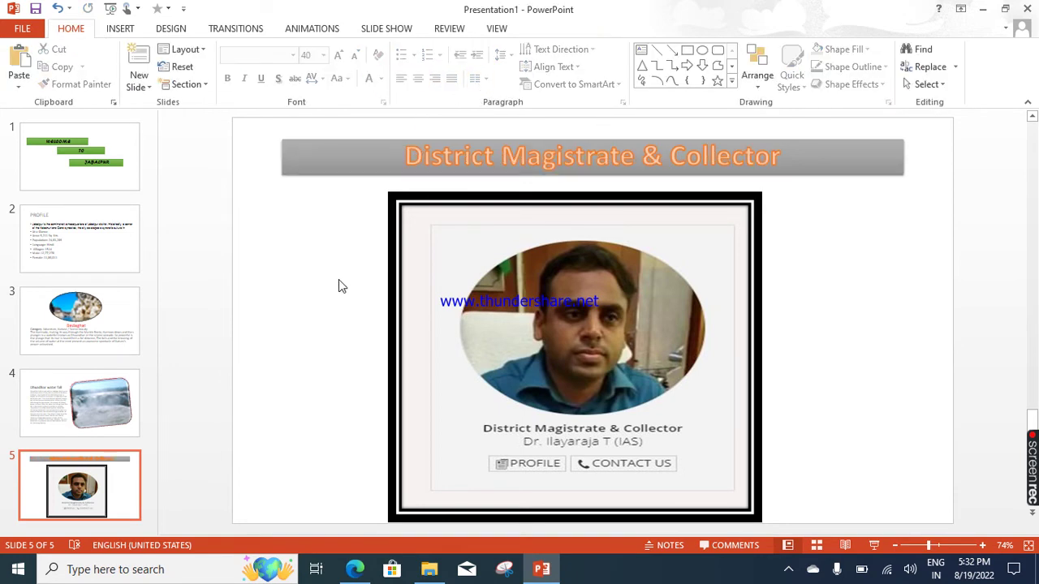
click(140, 84)
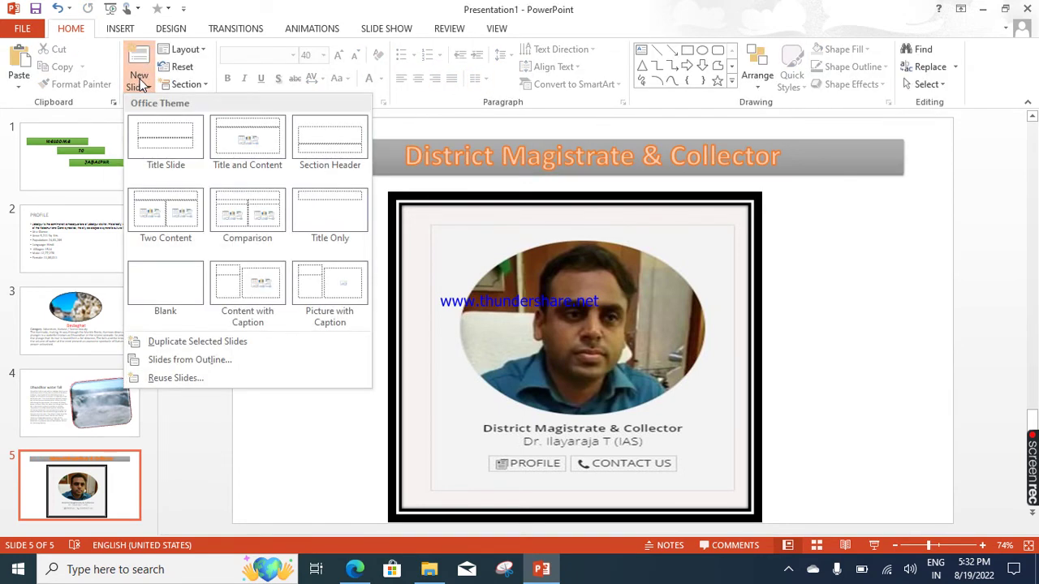
click(240, 155)
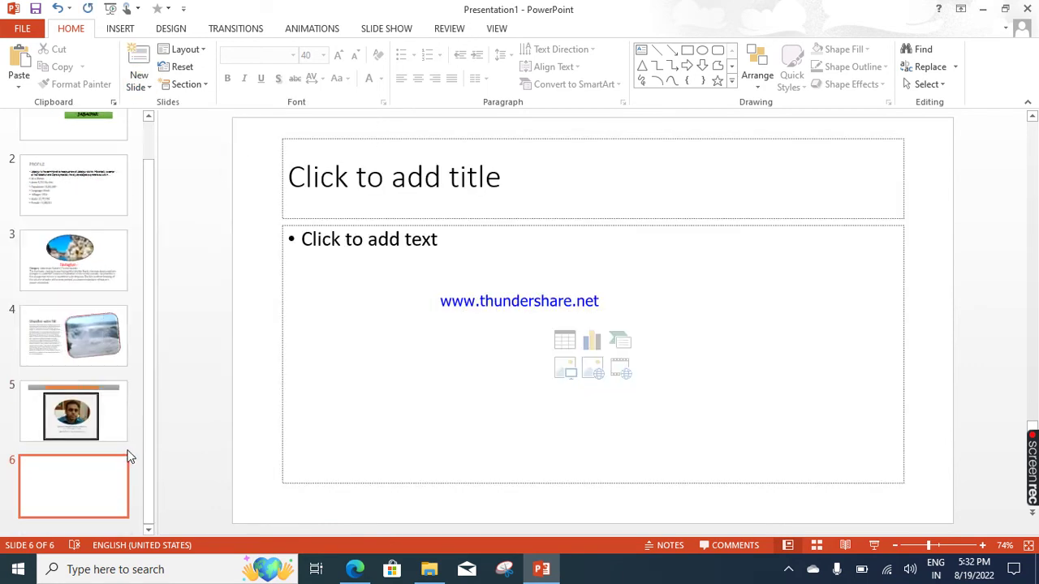
click(354, 568)
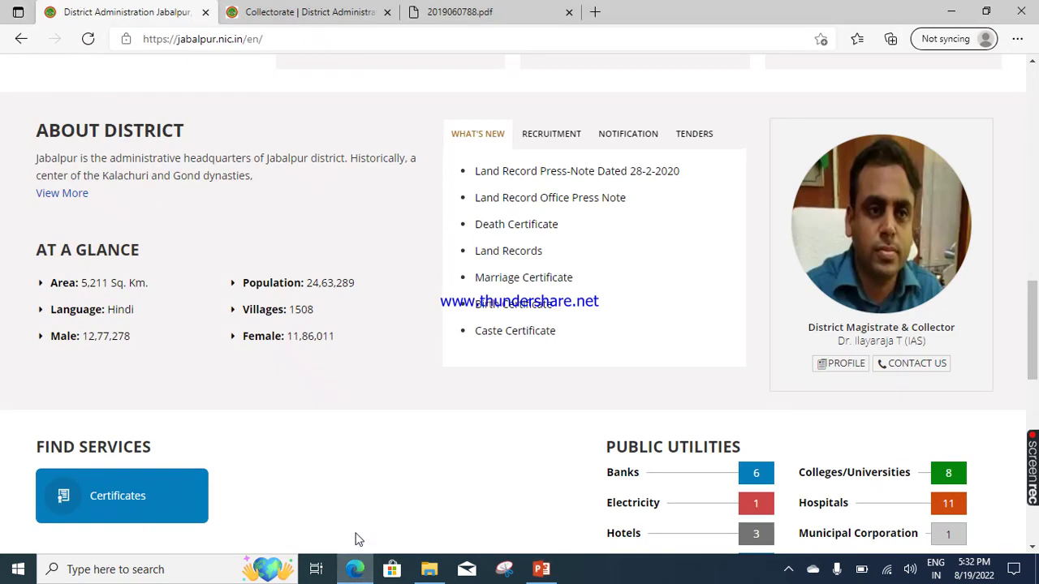
Browse the Jabalpur website's page and menus in Edge
click(276, 569)
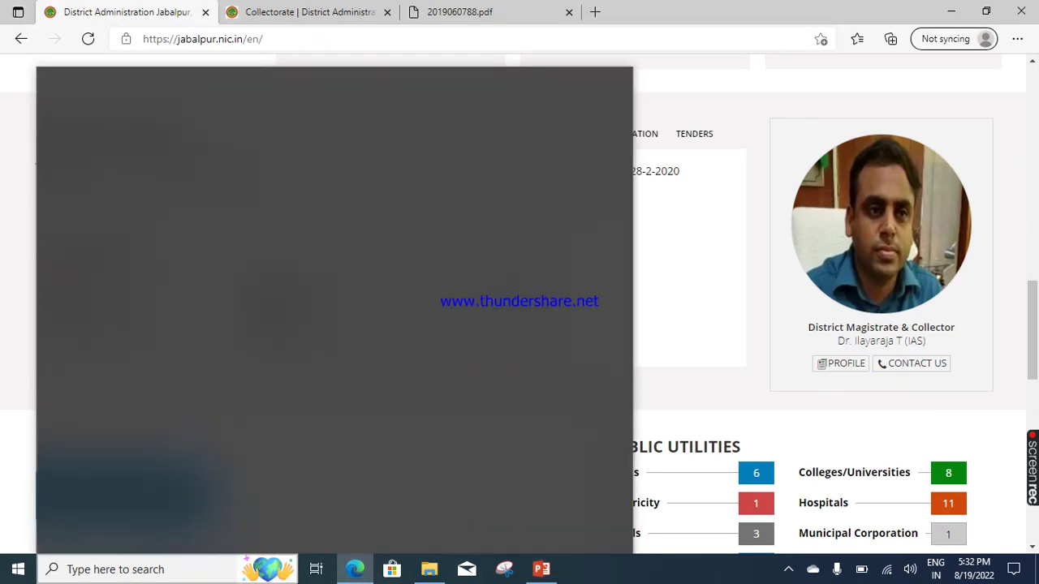
click(752, 126)
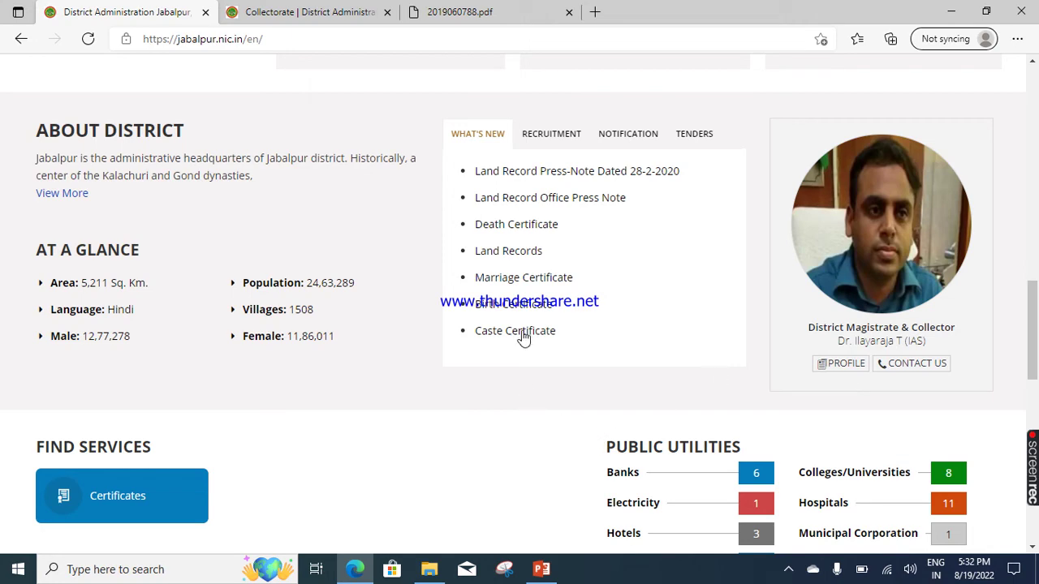
scroll(408, 322, up, 1)
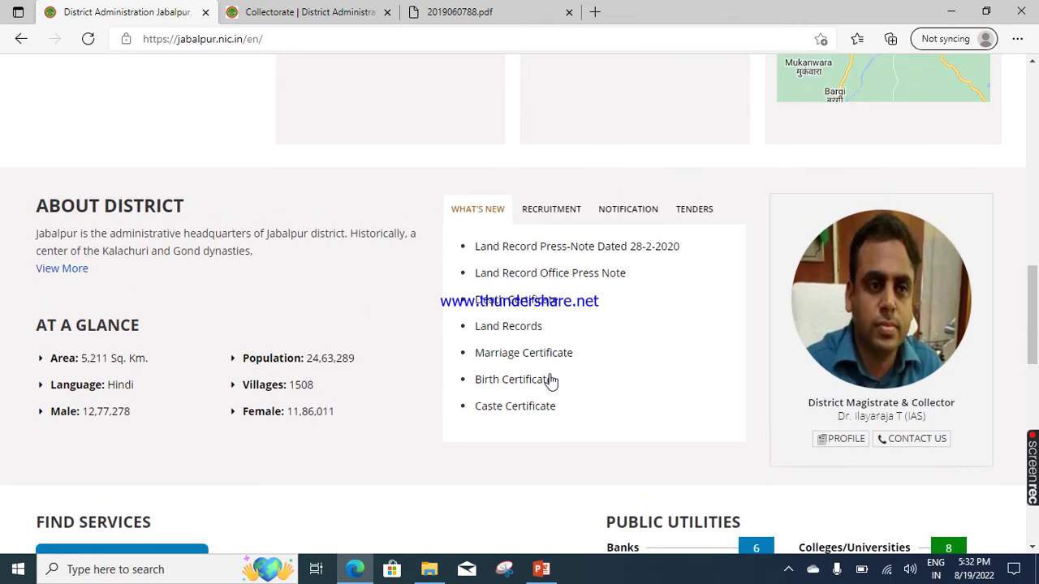
scroll(550, 380, down, 4)
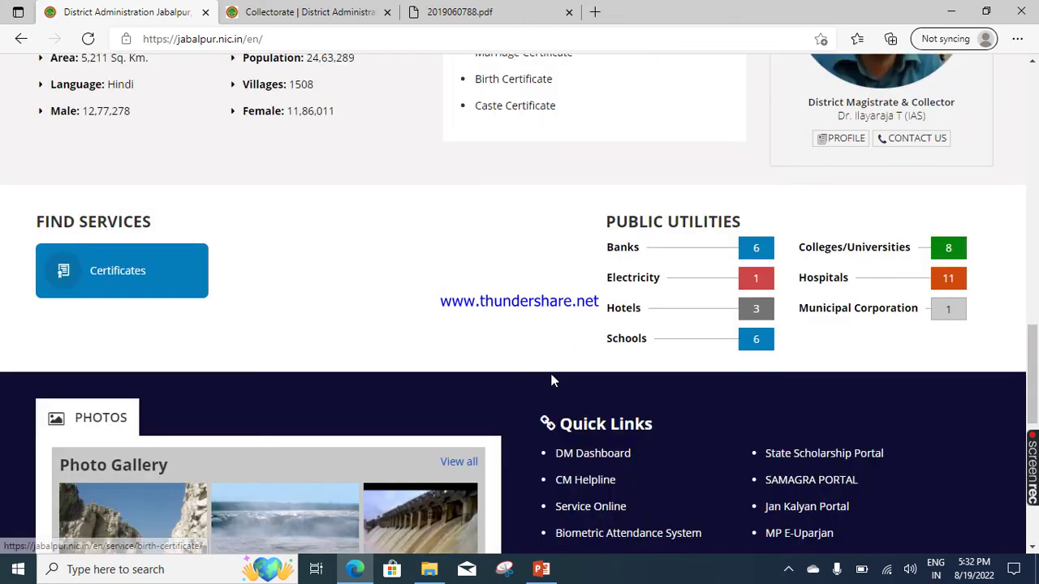
scroll(550, 380, up, 4)
scroll(555, 378, up, 6)
scroll(555, 379, up, 4)
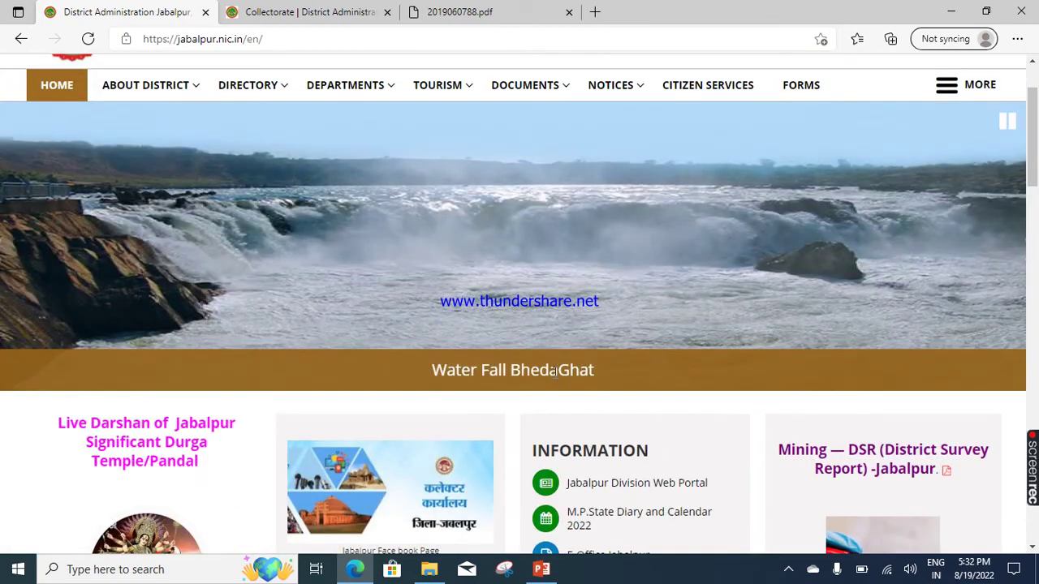
scroll(554, 372, down, 3)
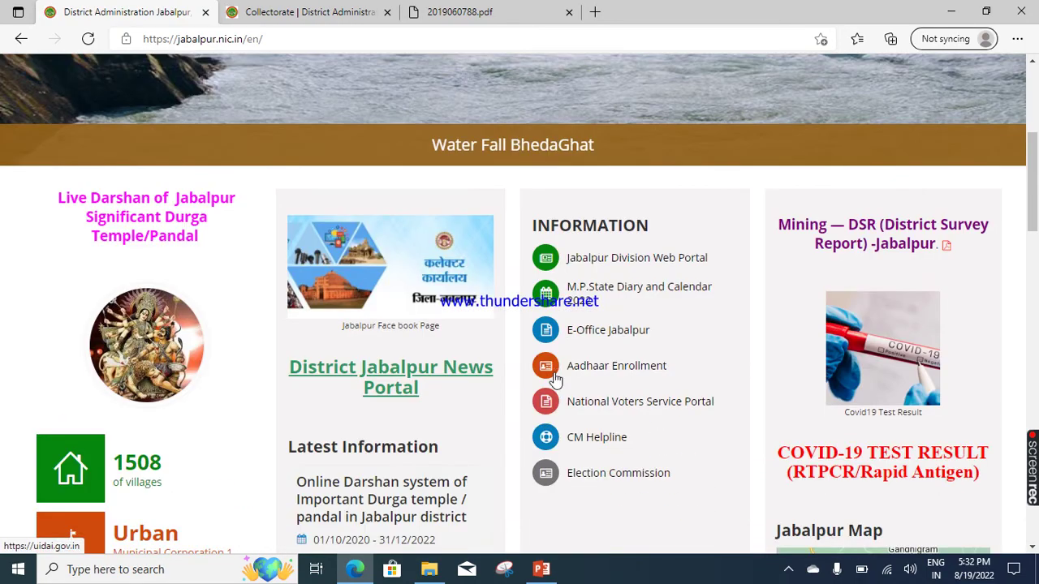
scroll(557, 375, up, 4)
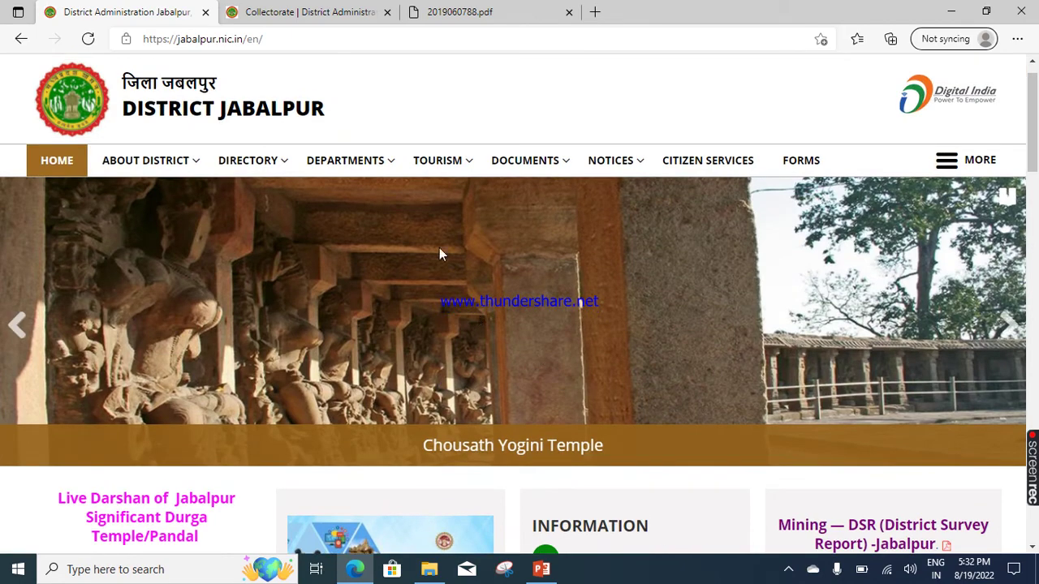
mouse_move(358, 171)
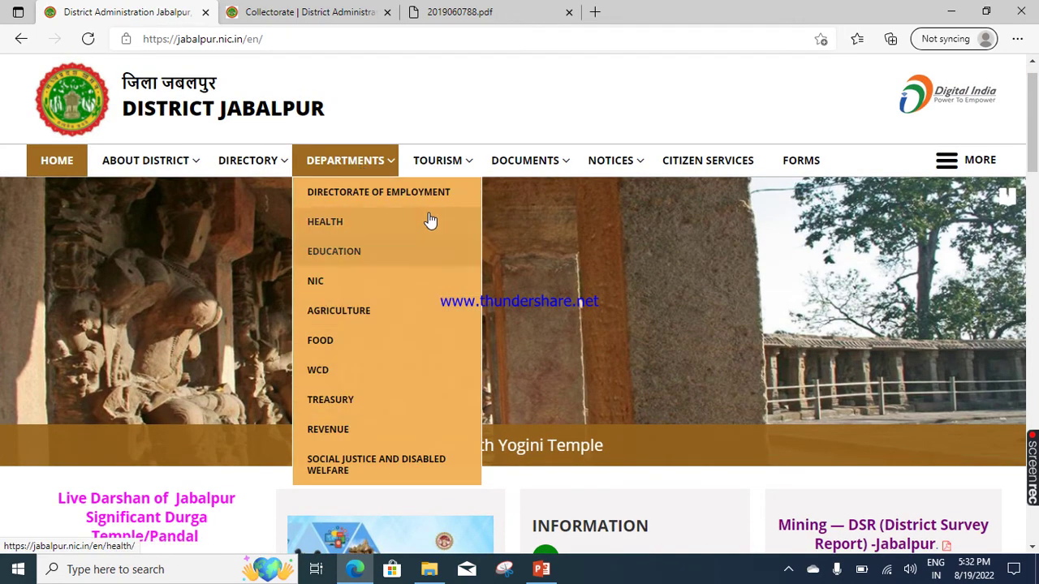
mouse_move(497, 163)
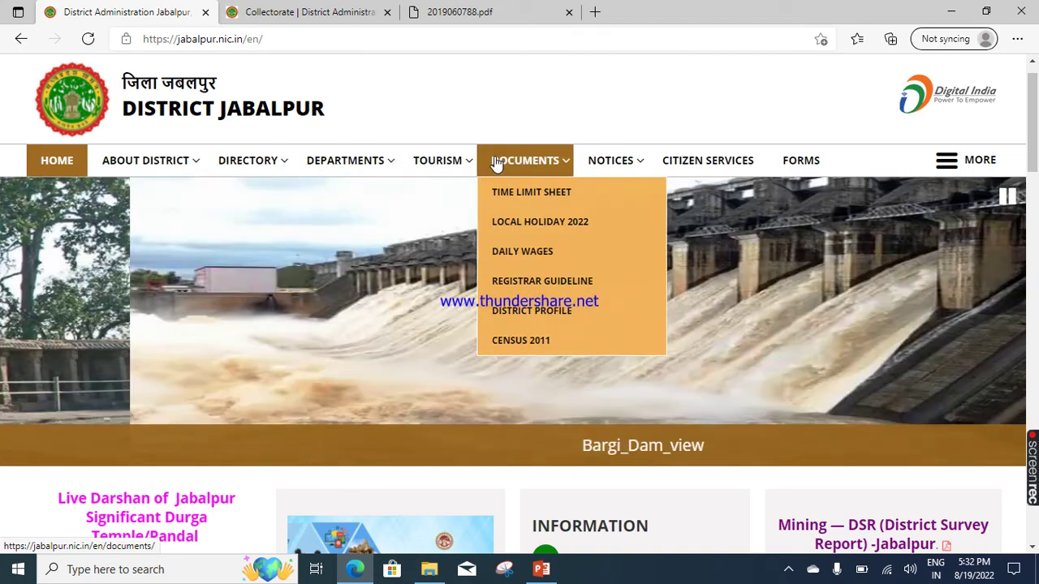
mouse_move(622, 170)
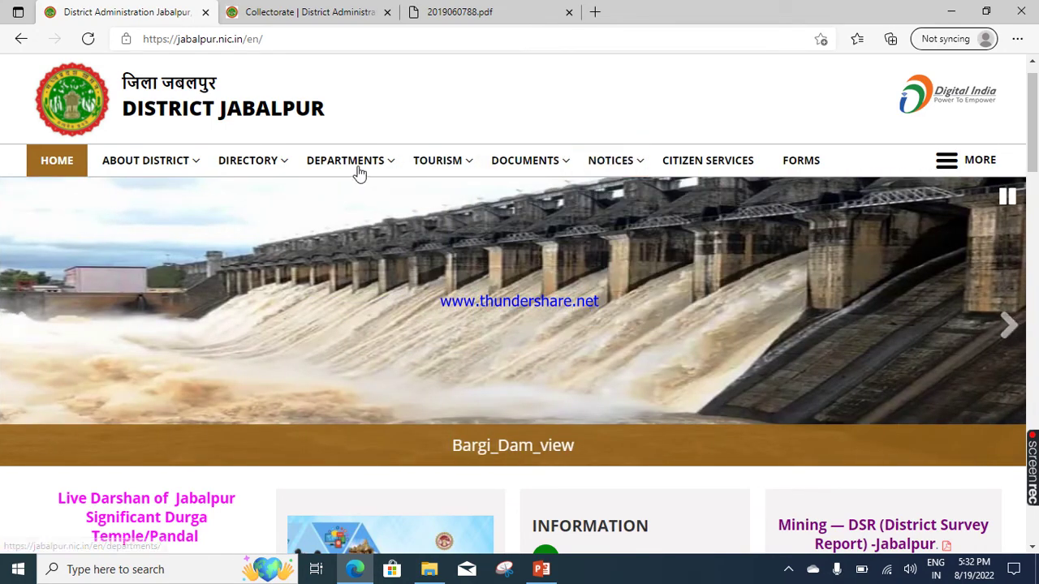
mouse_move(270, 171)
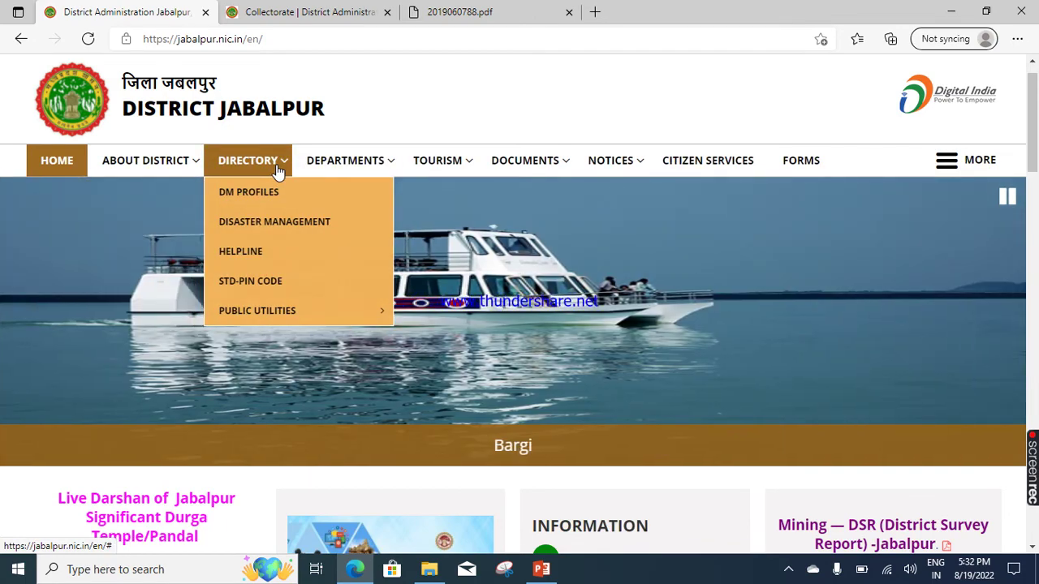
mouse_move(270, 321)
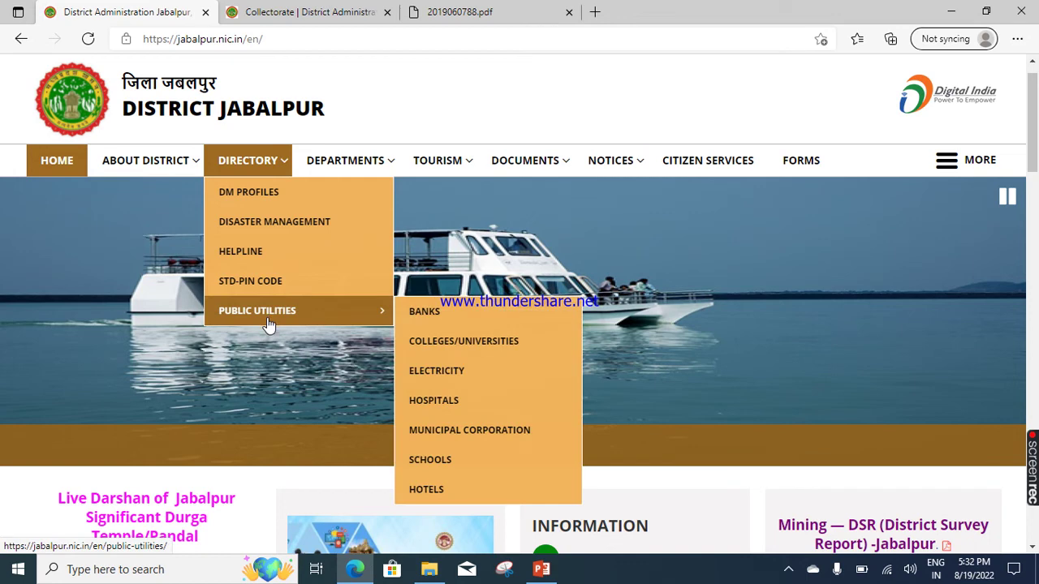
mouse_move(195, 171)
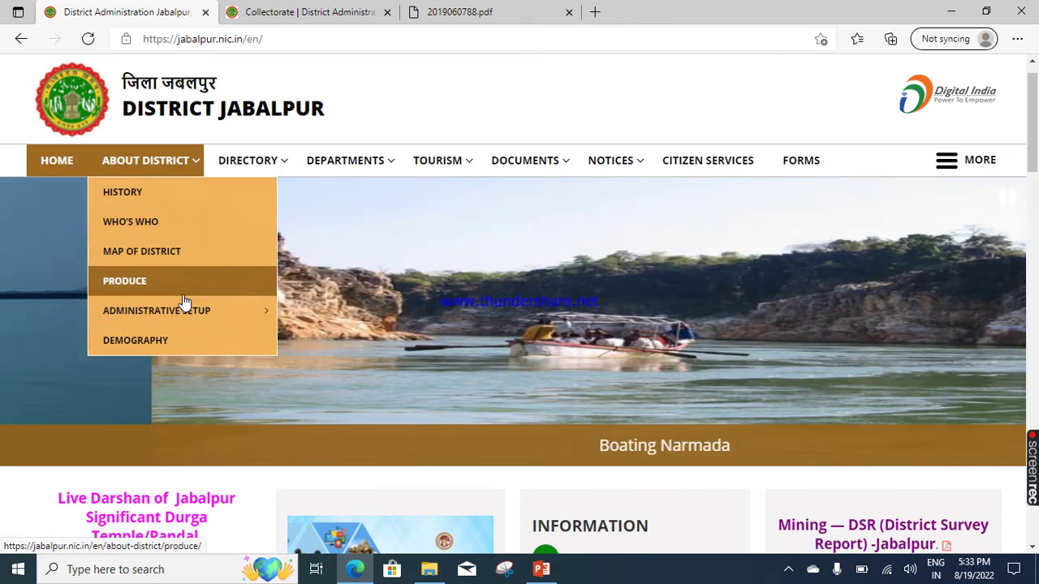
Switch to the 2019060788.pdf tab and scroll to the district map on page 5
click(188, 258)
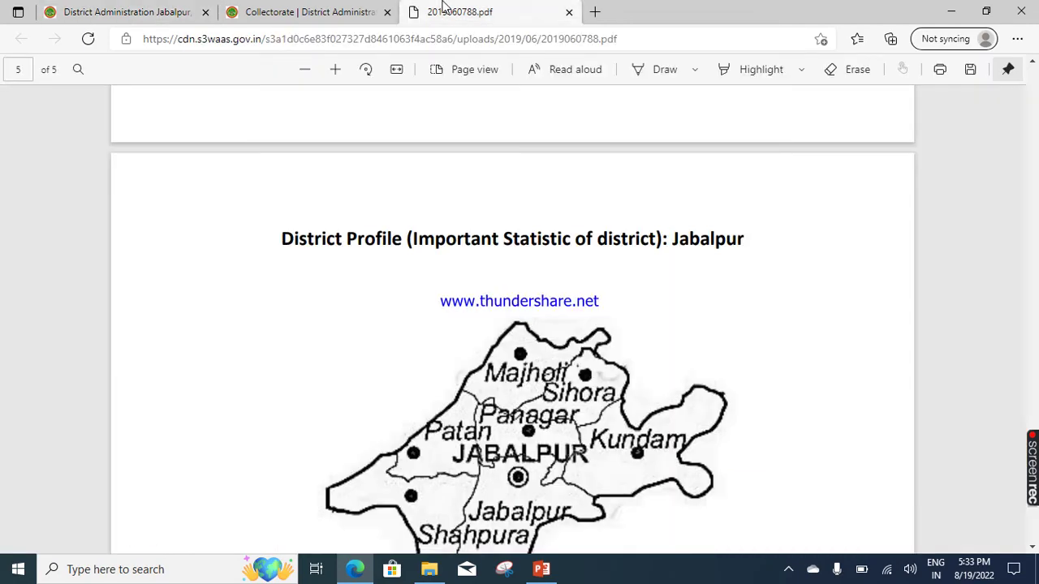
scroll(351, 329, down, 1)
scroll(349, 339, down, 1)
scroll(349, 339, up, 1)
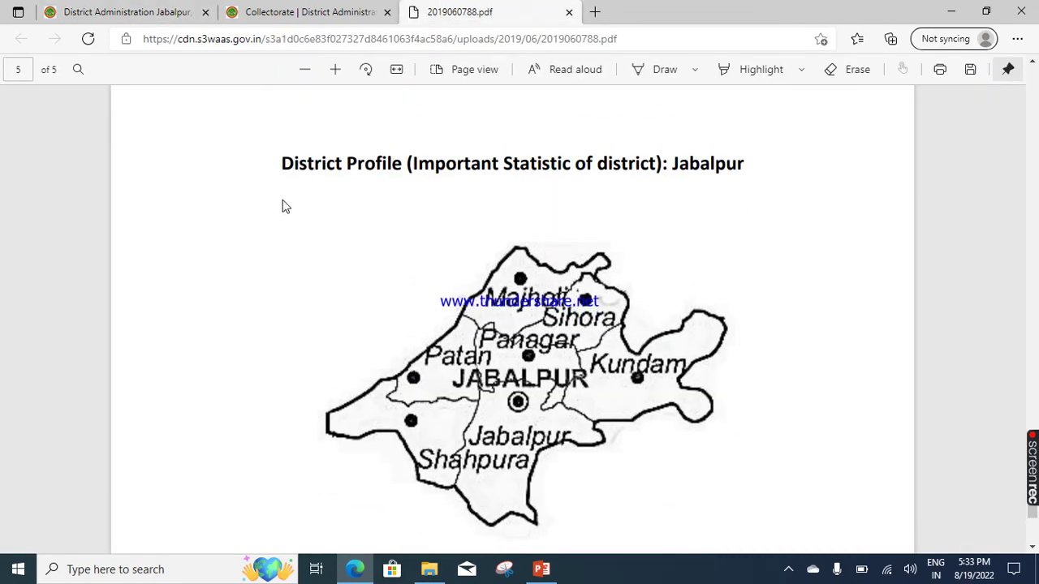
Take a new Snipping Tool capture of the District Profile heading and Jabalpur map
click(504, 569)
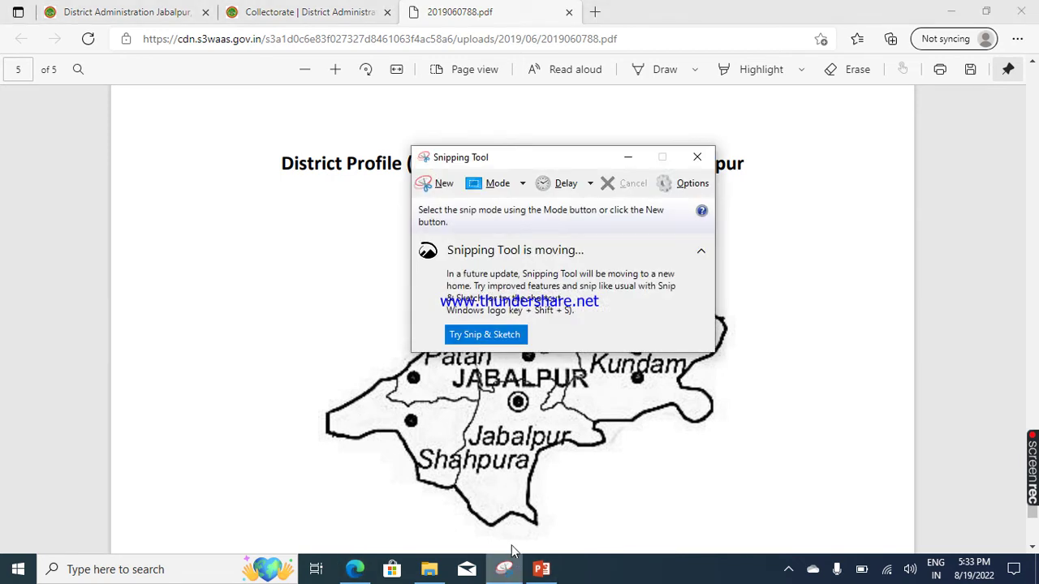
click(437, 182)
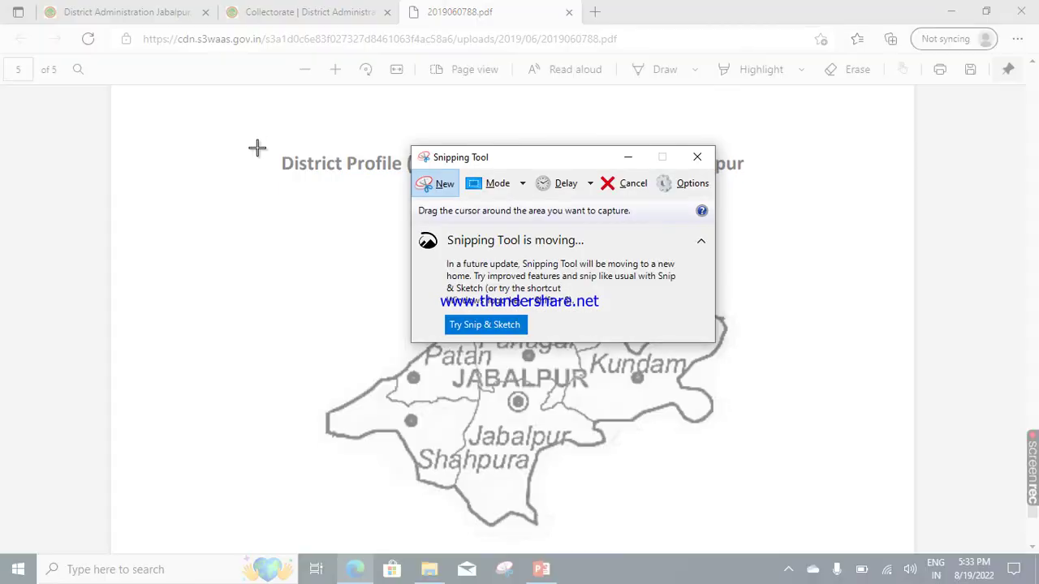
drag(240, 127, 772, 556)
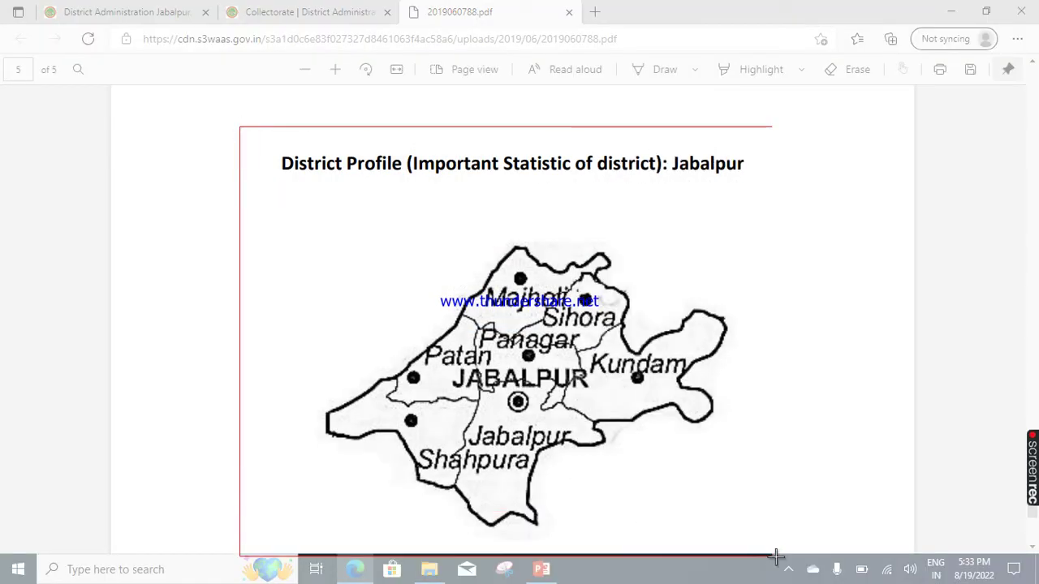
drag(775, 557, 801, 536)
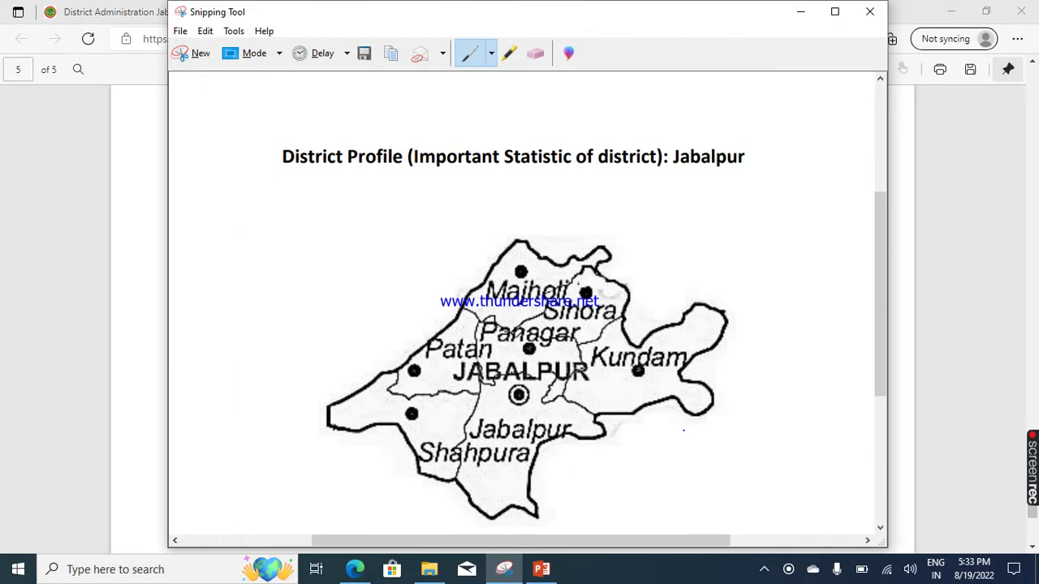
Save the capture as a JPEG in the jabalpur folder and return to PowerPoint
click(180, 30)
key(Escape)
key(ctrl+s)
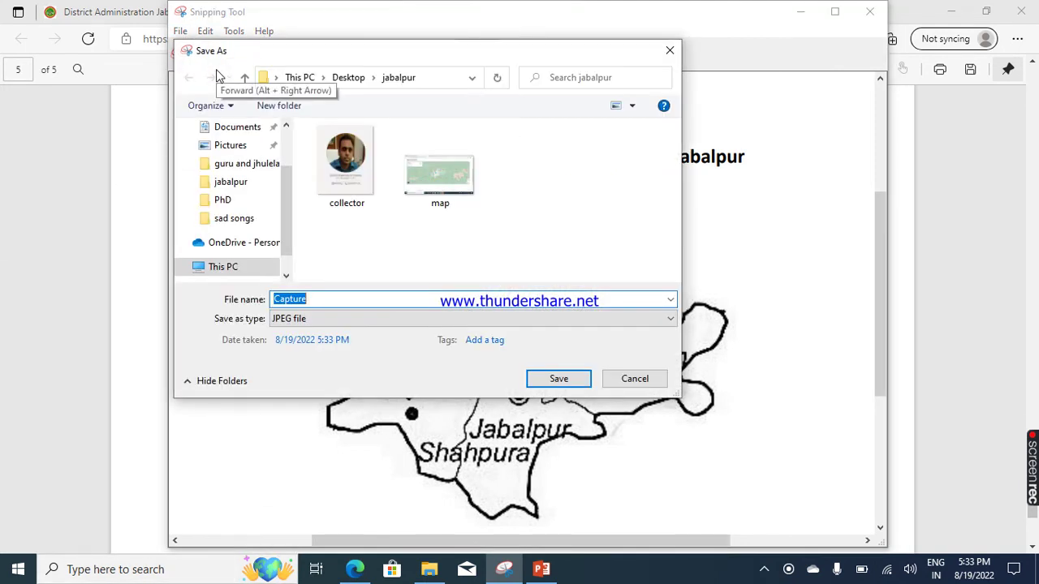
click(534, 384)
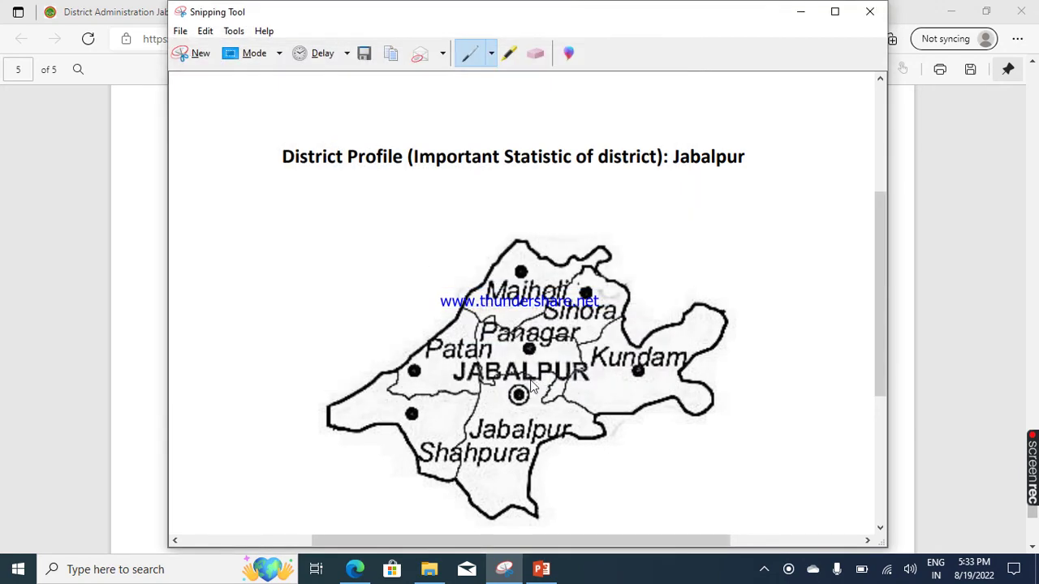
click(542, 571)
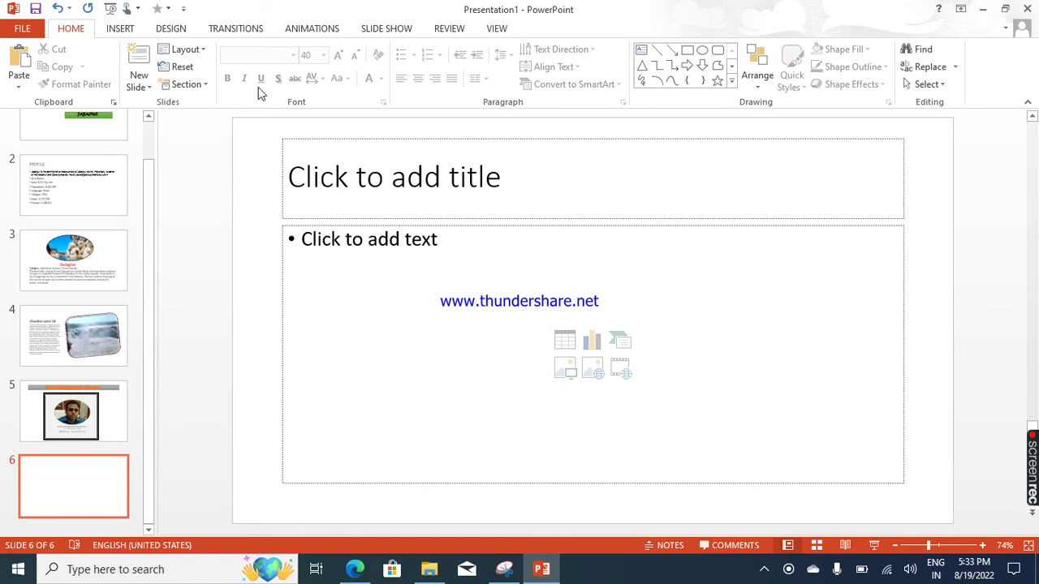
Change slide 6 to the Title Only layout
click(193, 49)
click(354, 112)
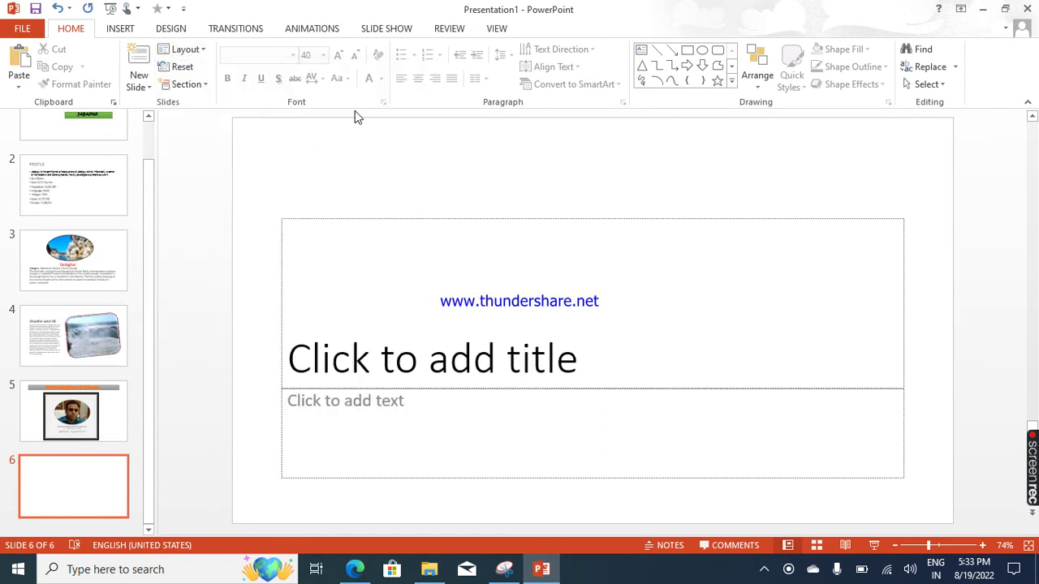
click(186, 49)
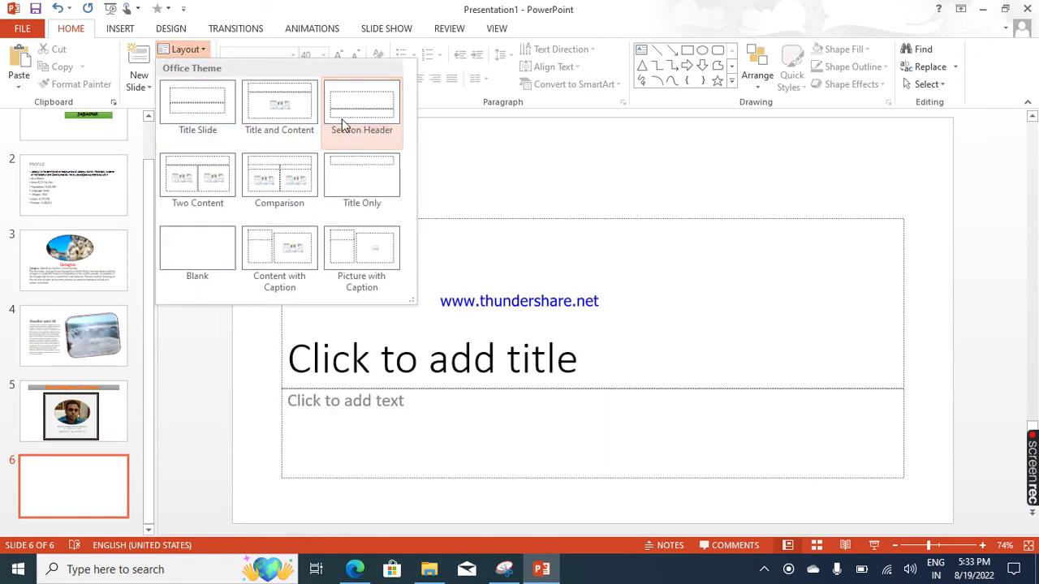
click(350, 173)
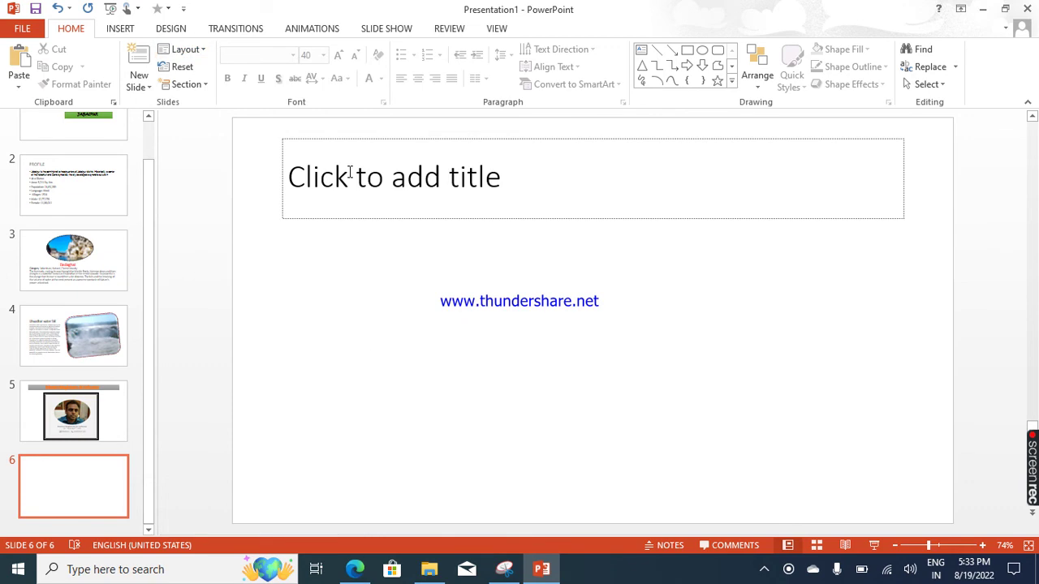
Insert the Capture map picture, move it lower, and type 'MAP OF DISTR' in the title
click(119, 28)
click(97, 69)
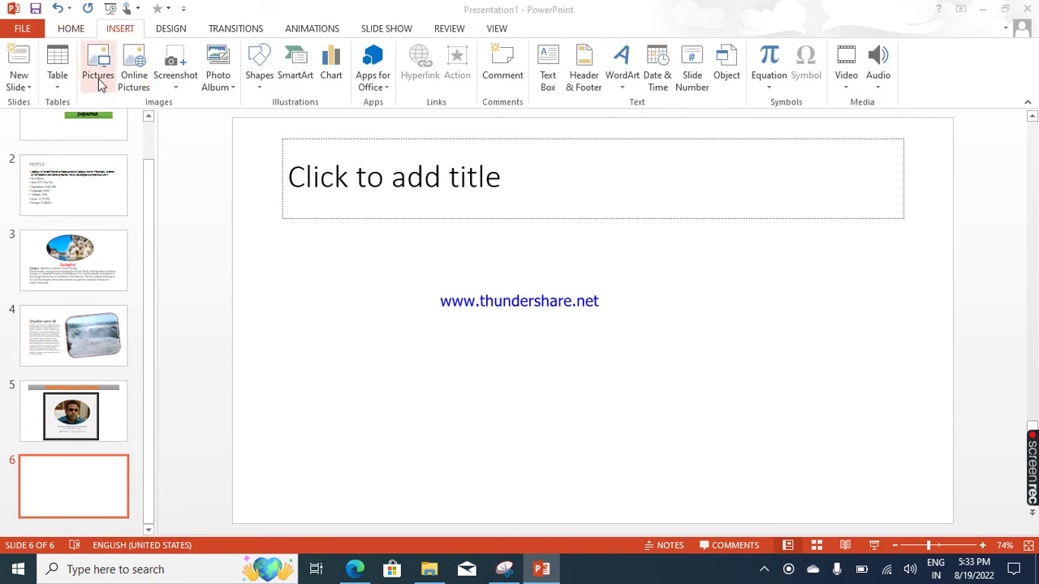
double_click(363, 144)
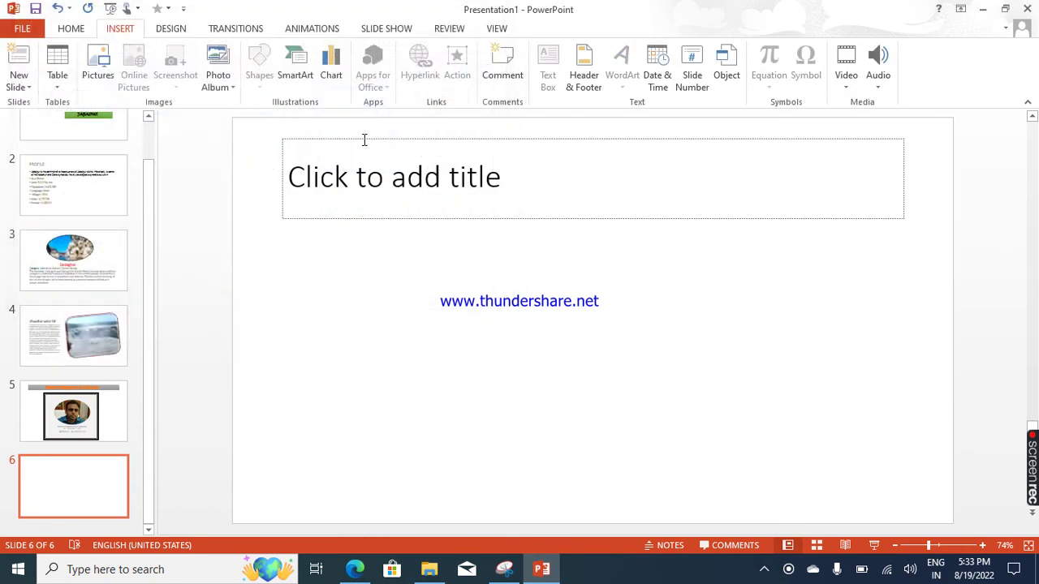
drag(439, 168, 439, 285)
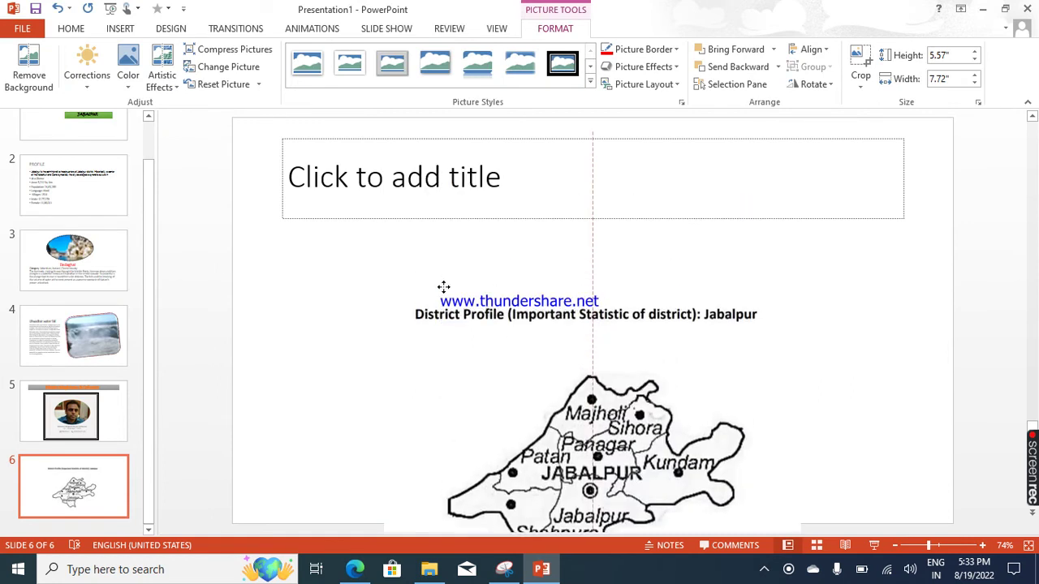
click(443, 174)
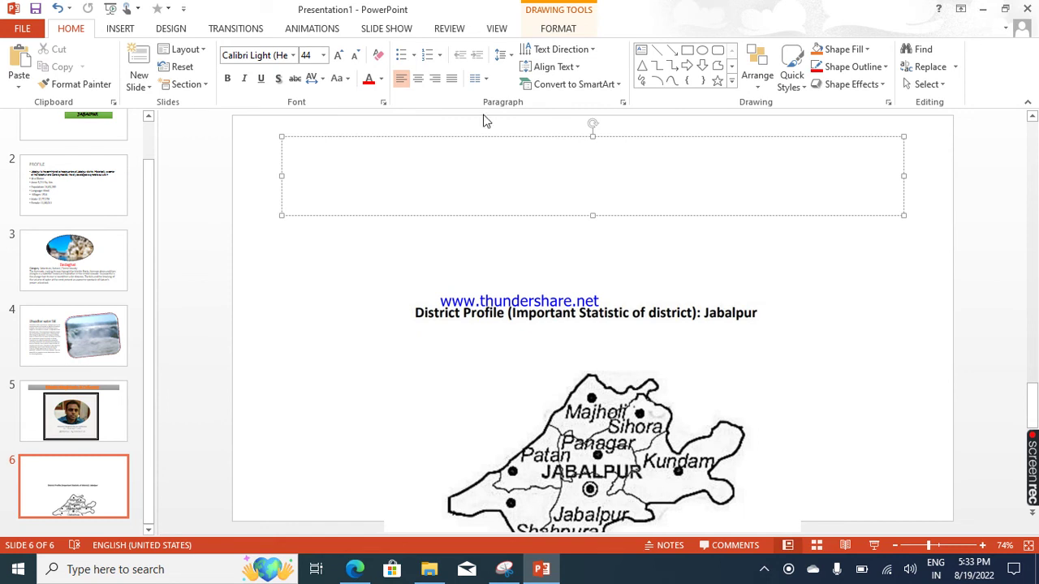
text(MAP )
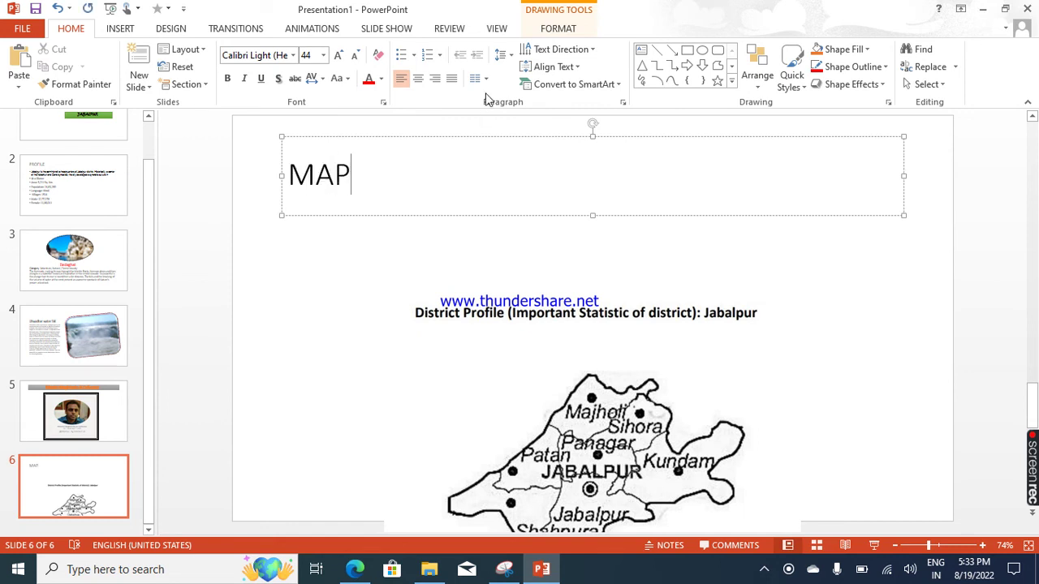
text(OF DIS)
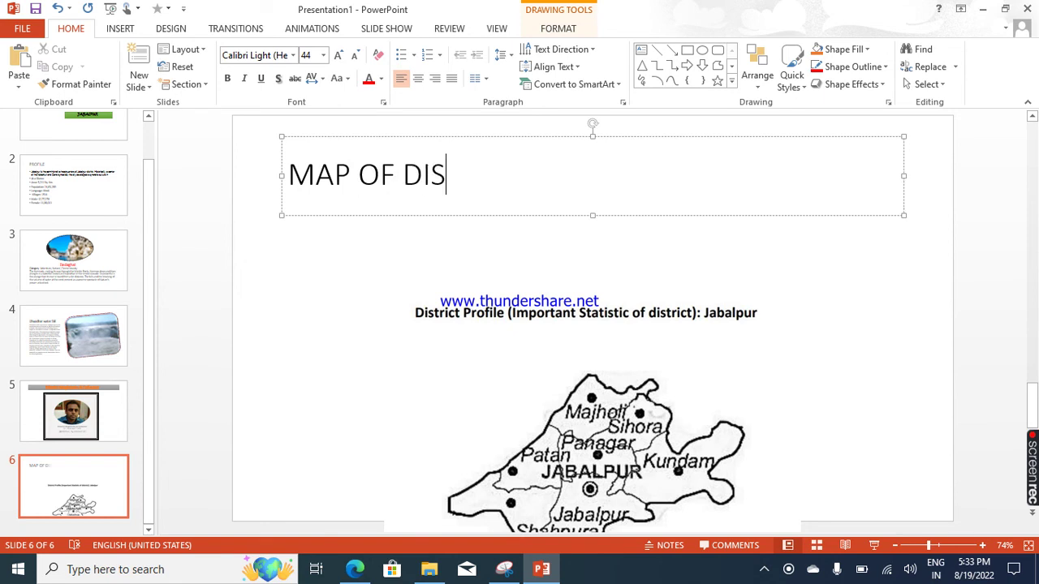
text(TRICT)
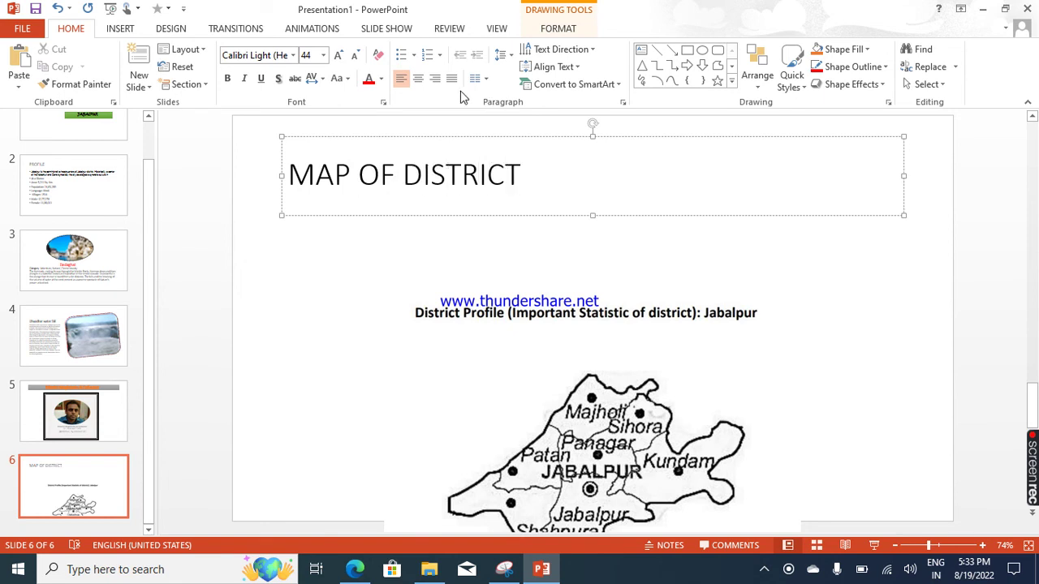
Give the MAP OF DISTRICT title bar an orange shape style
click(559, 28)
click(342, 86)
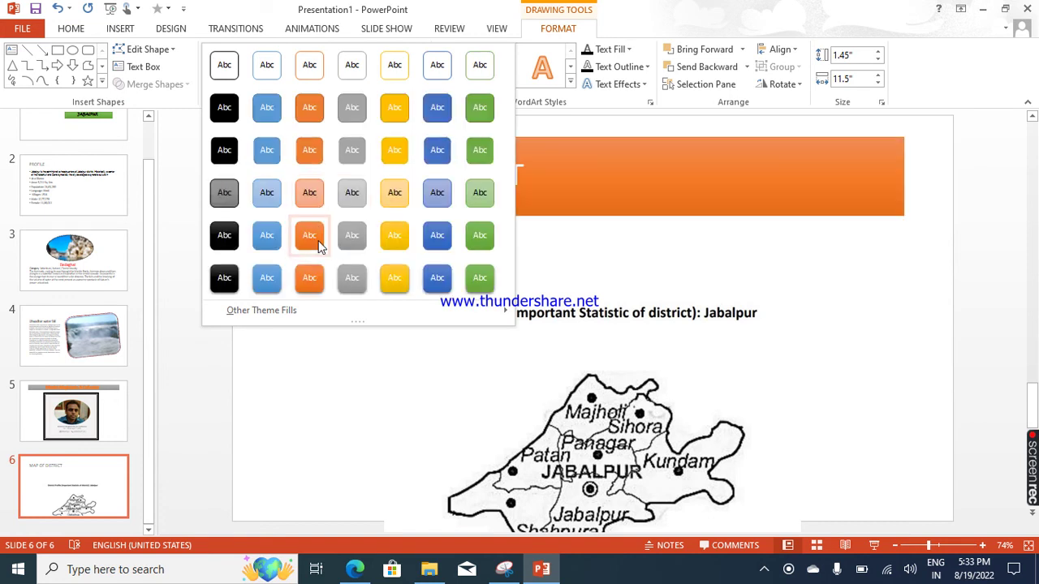
click(319, 246)
Recolour the map picture yellow, leaving corrections and artistic effects unchanged
click(515, 329)
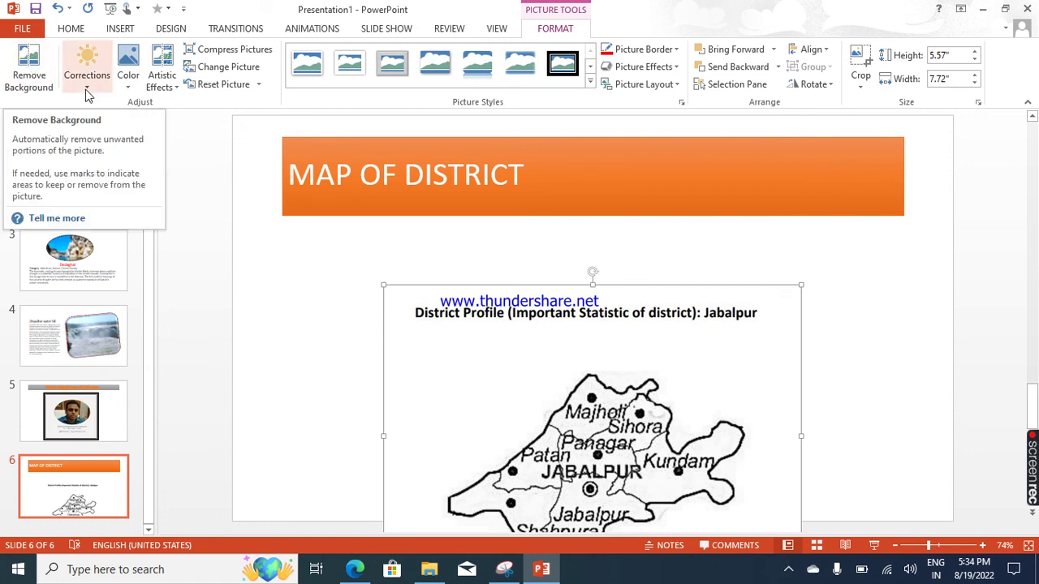
click(86, 90)
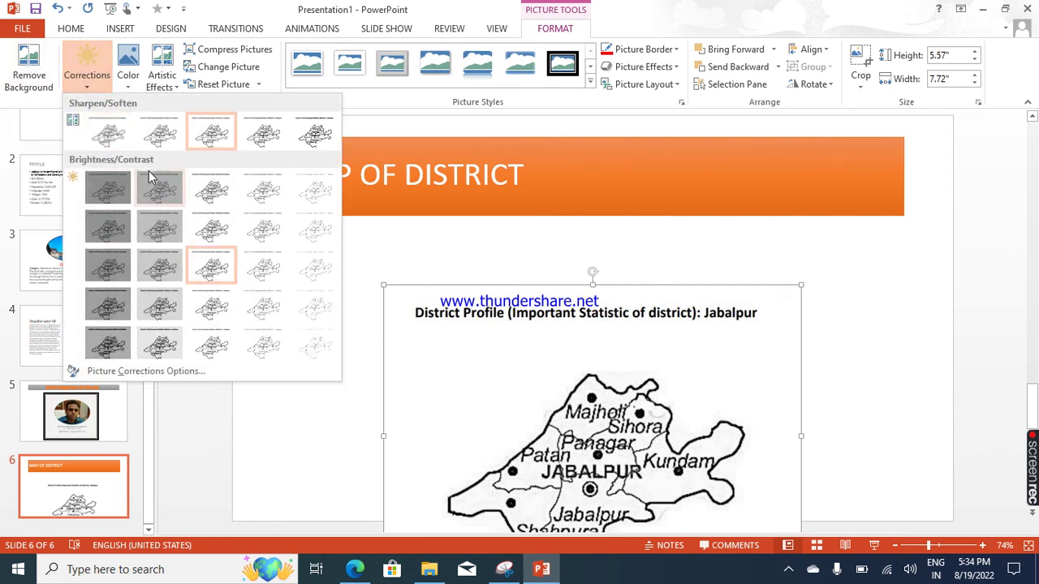
click(130, 87)
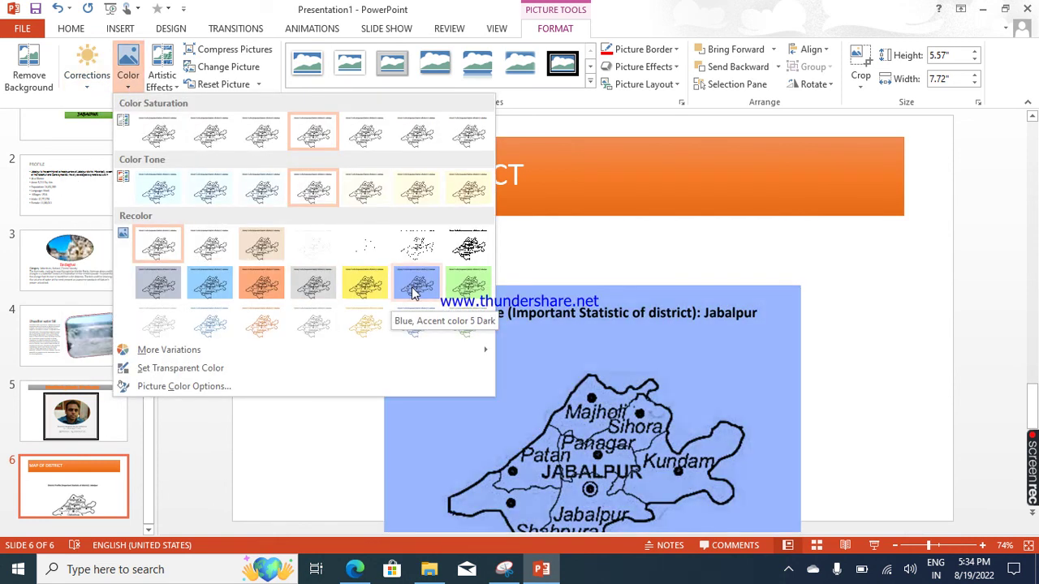
click(365, 282)
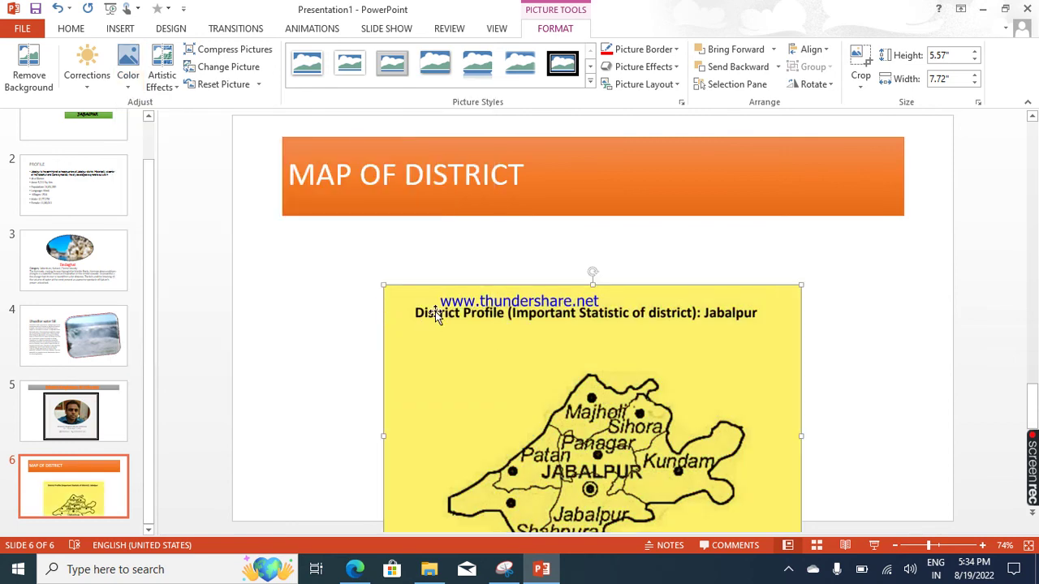
click(163, 82)
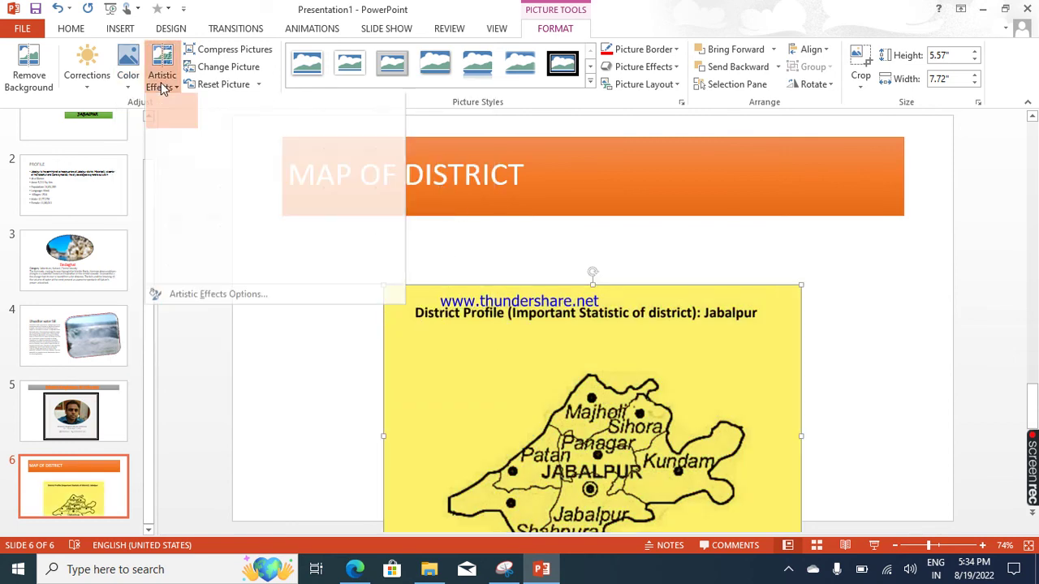
click(163, 85)
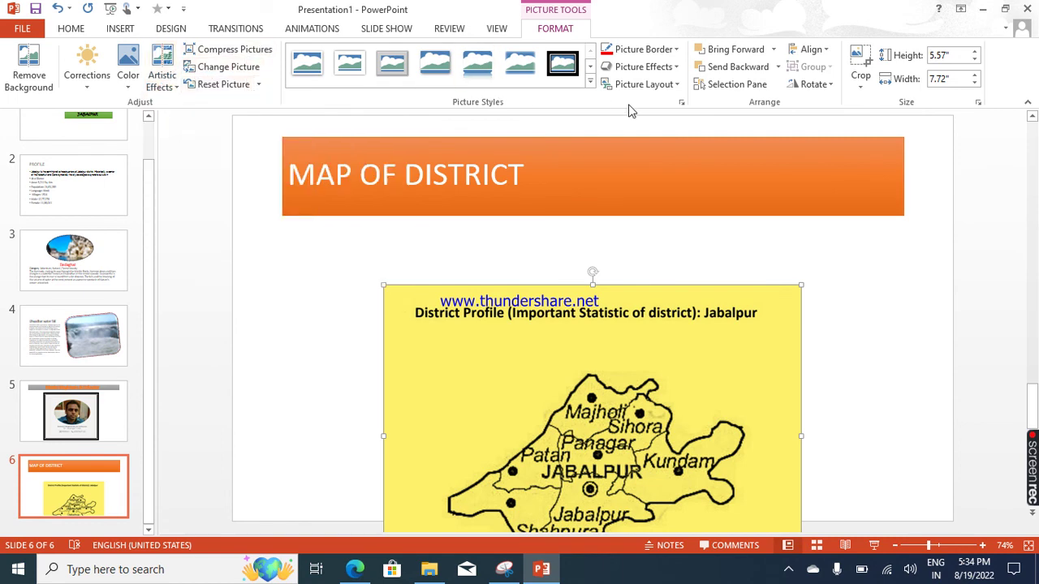
Apply the thick black frame style to the map and move it up under the title
click(648, 88)
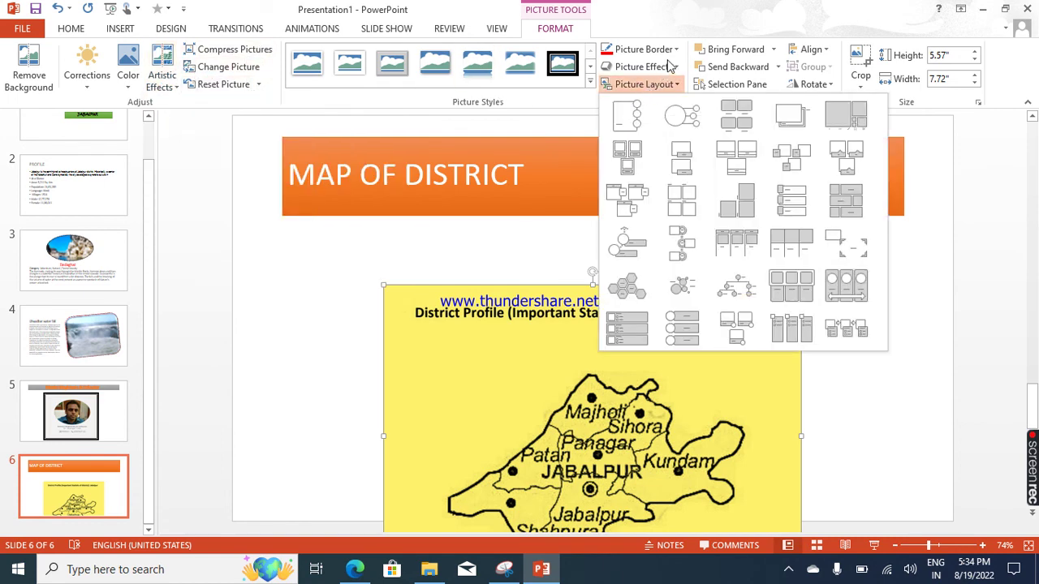
click(667, 66)
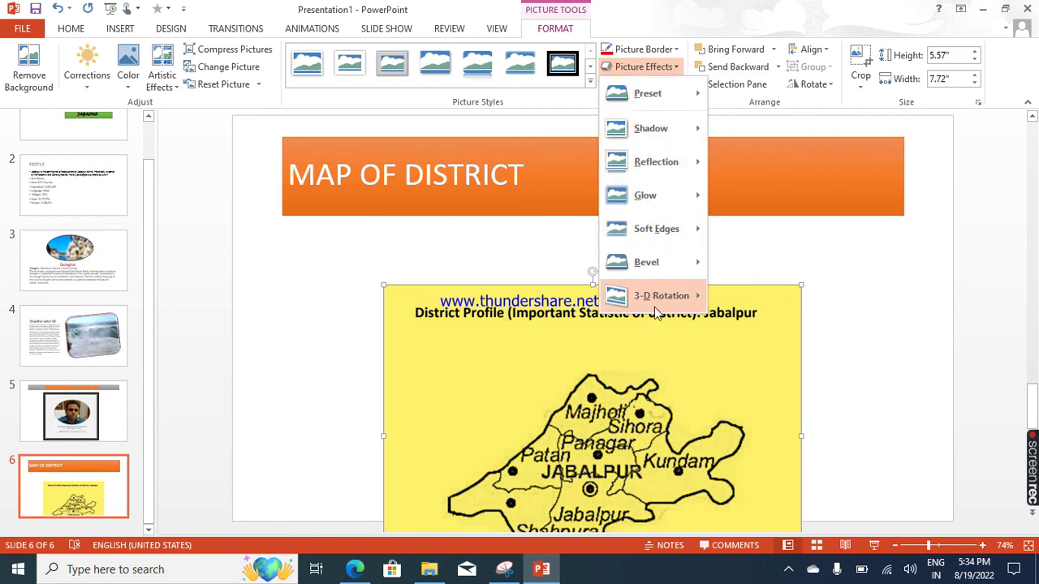
mouse_move(662, 301)
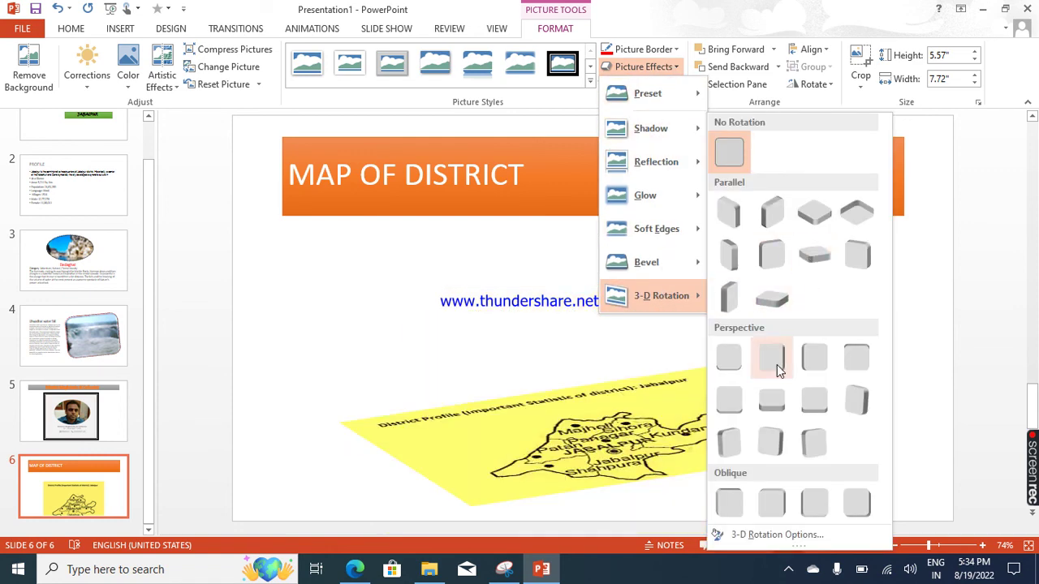
click(729, 367)
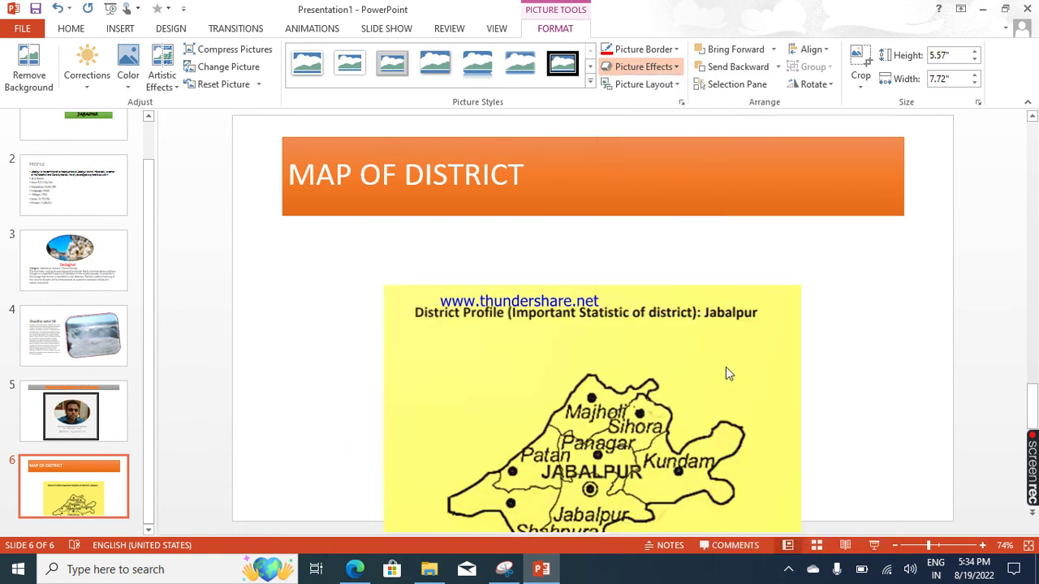
click(569, 73)
click(332, 278)
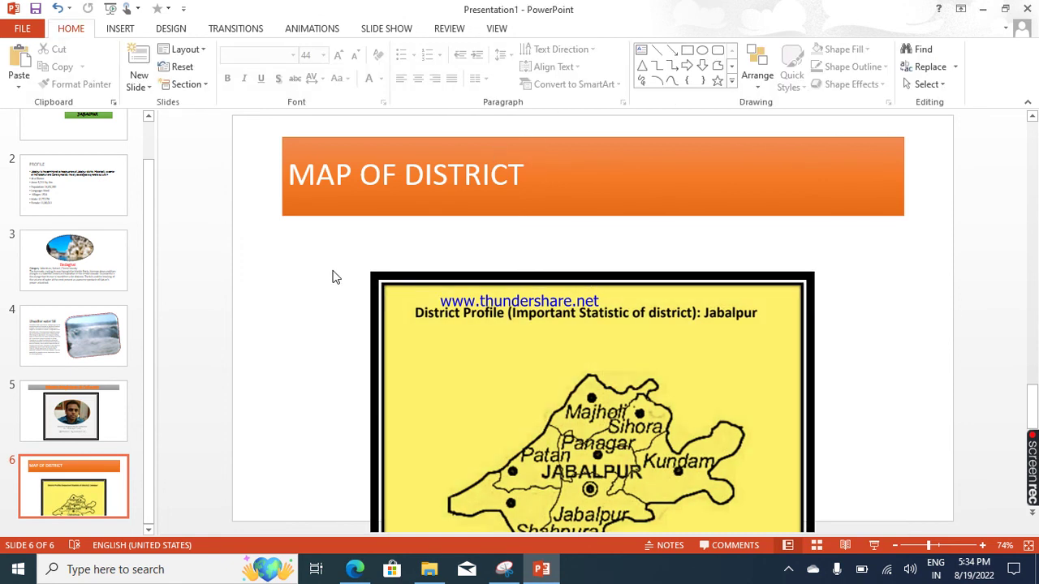
scroll(332, 278, down, 2)
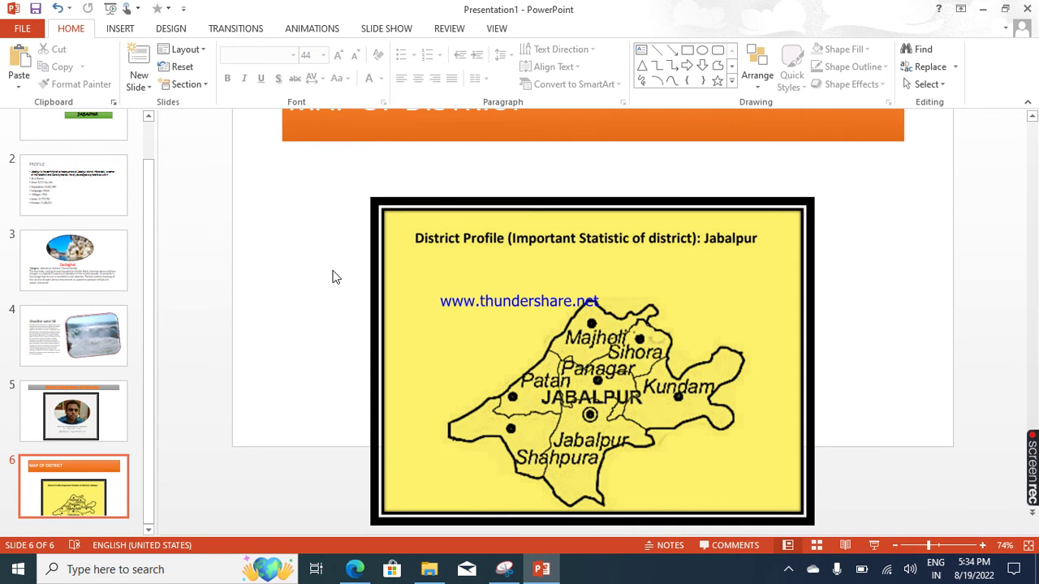
drag(438, 210, 443, 208)
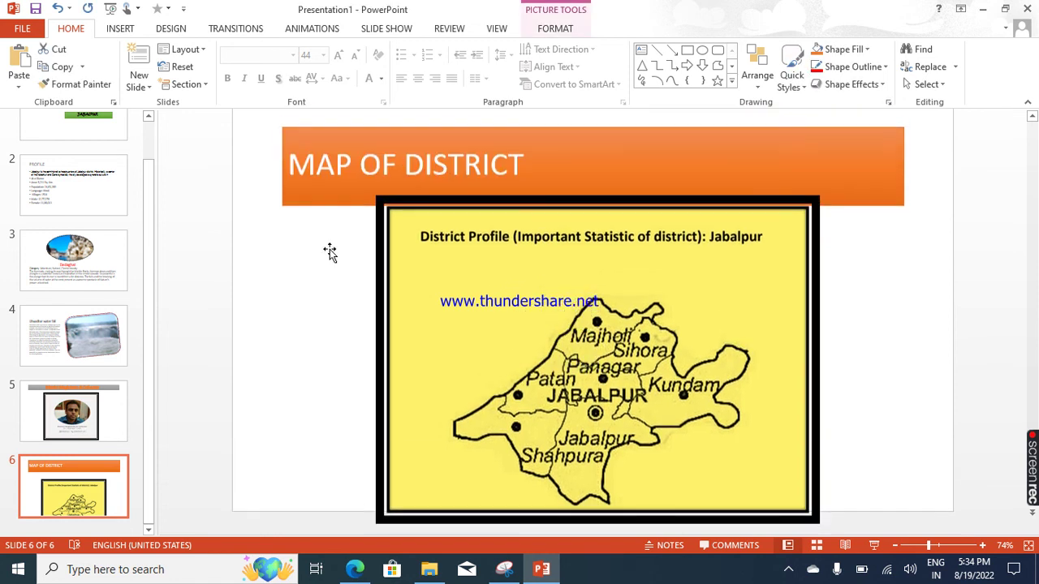
click(286, 315)
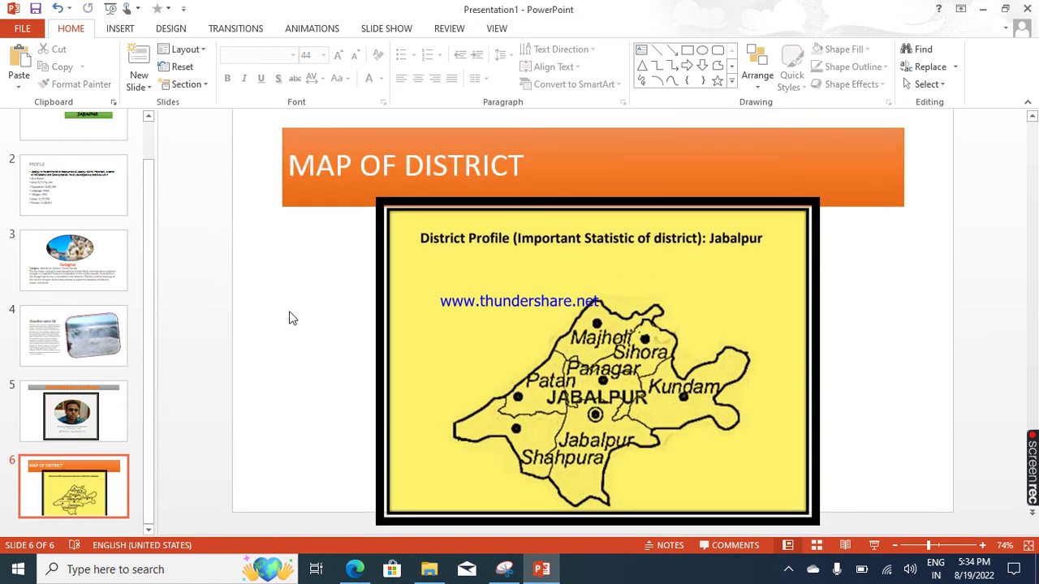
Scroll the slides up to slide 1, back down to slide 5, then show hidden tray icons
scroll(297, 317, up, 10)
scroll(302, 314, up, 3)
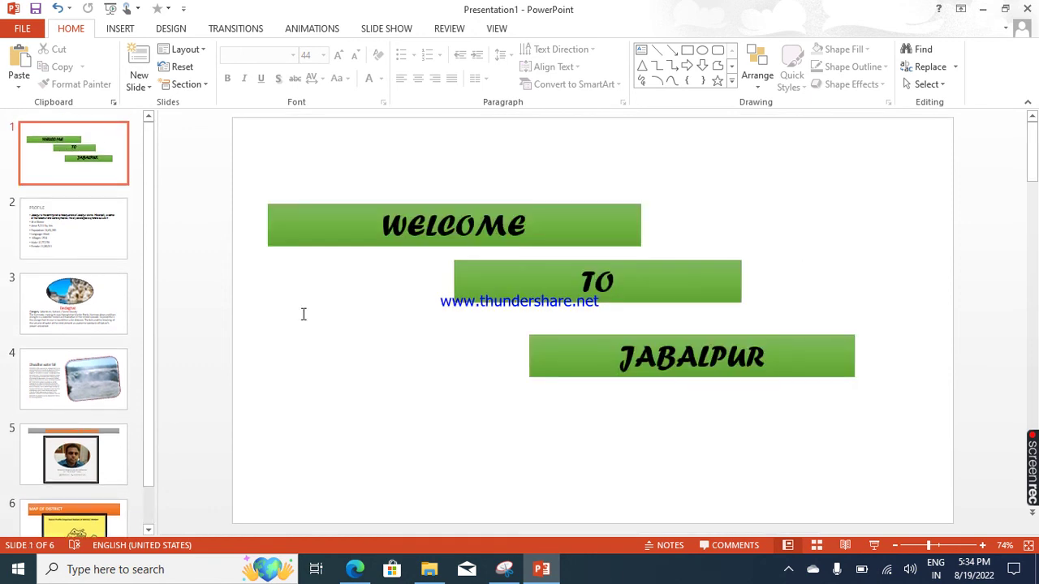
scroll(304, 314, down, 10)
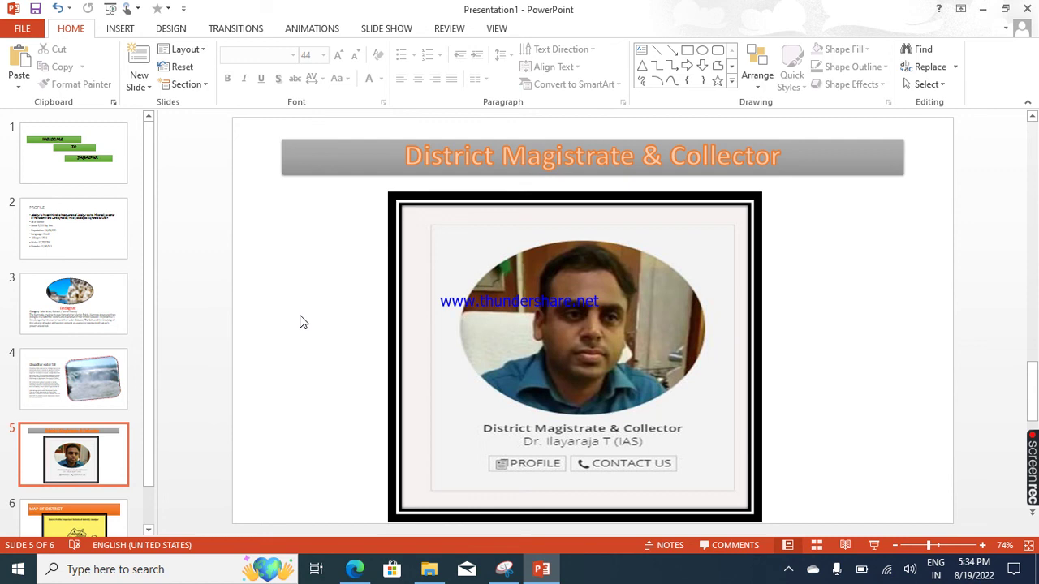
click(788, 569)
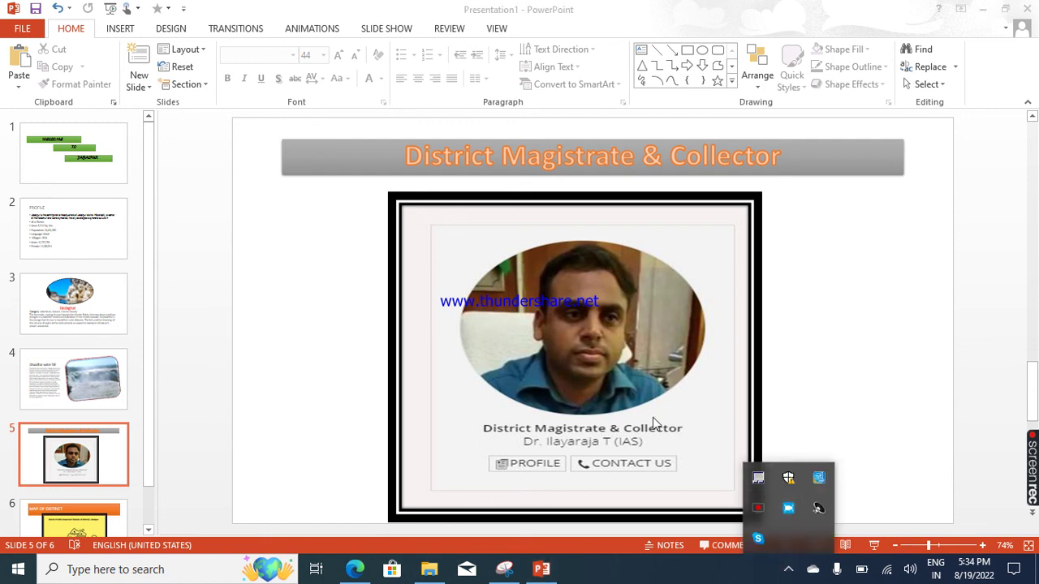